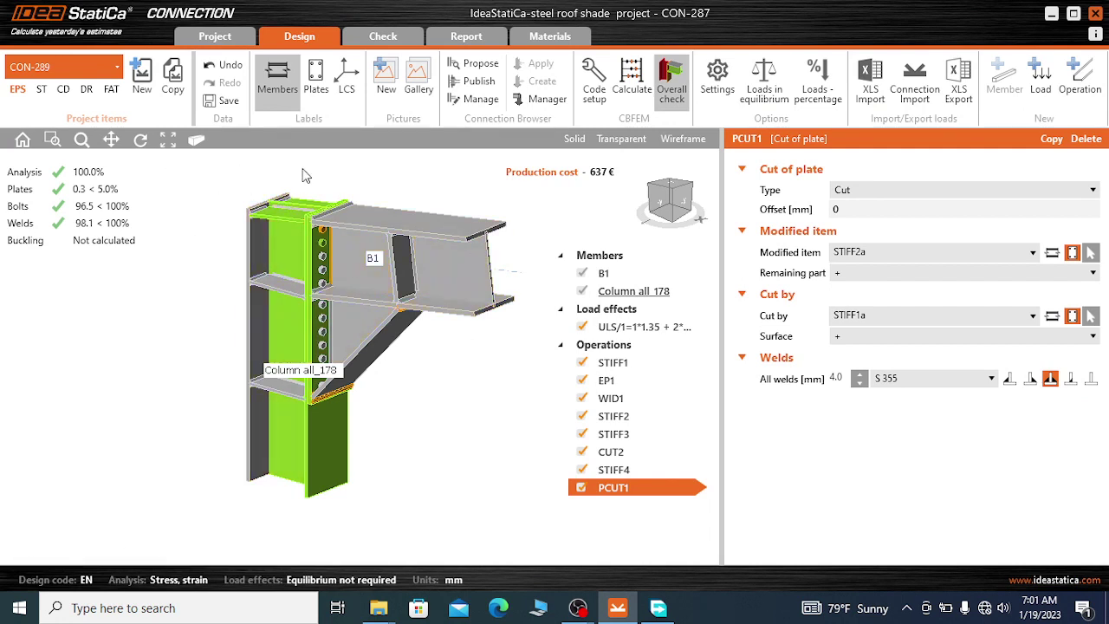
- Examine the beam-to-column connection model, including its end plate, bolts, haunch and column stiffeners
{"action": "scroll", "coordinate": [303, 178], "scroll_direction": "up", "scroll_amount": 3}
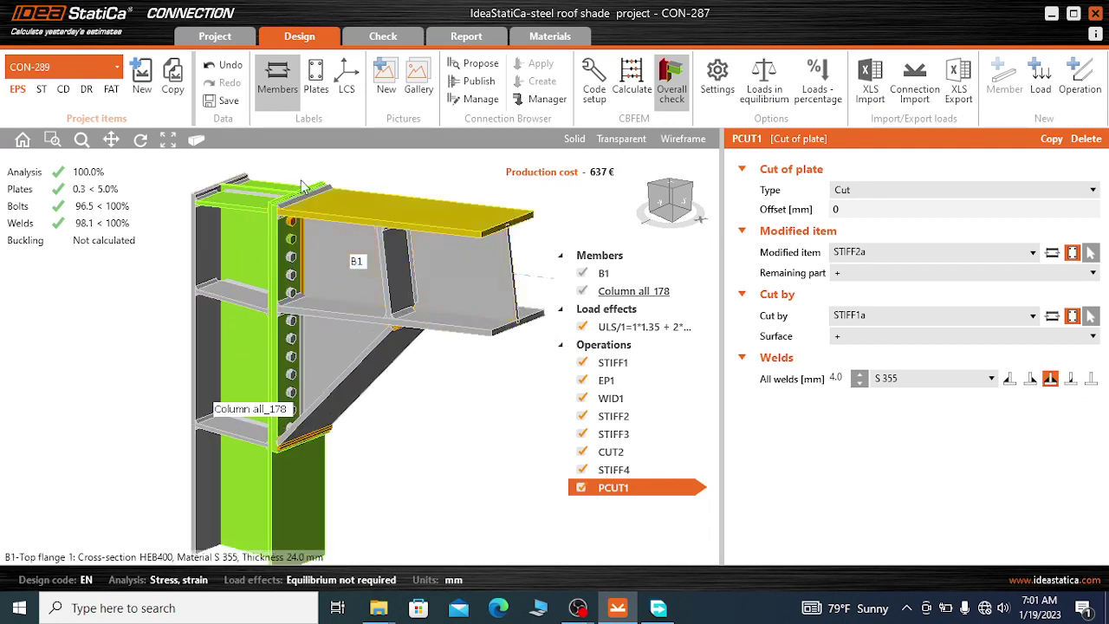
{"action": "scroll", "coordinate": [304, 186], "scroll_direction": "down", "scroll_amount": 2}
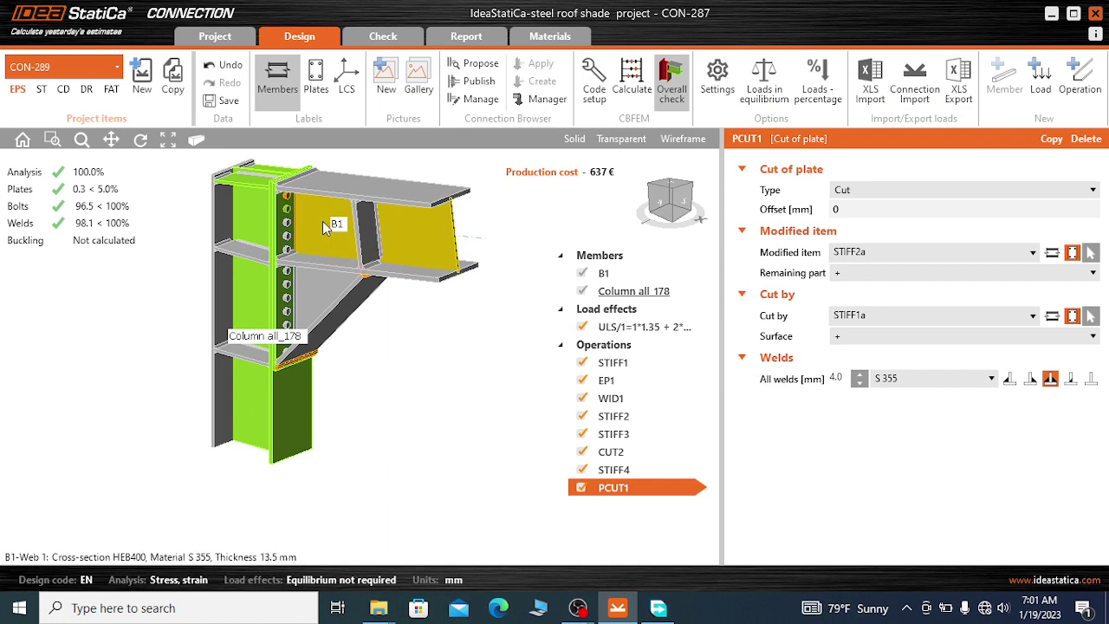
{"action": "scroll", "coordinate": [295, 241], "scroll_direction": "down", "scroll_amount": 1}
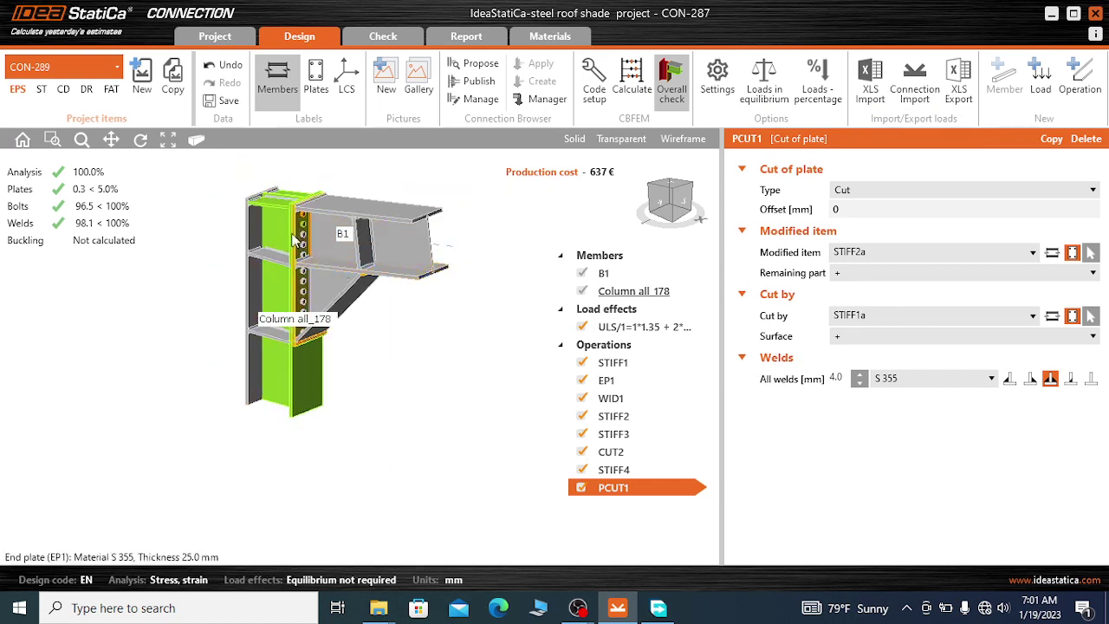
{"action": "scroll", "coordinate": [295, 241], "scroll_direction": "up", "scroll_amount": 2}
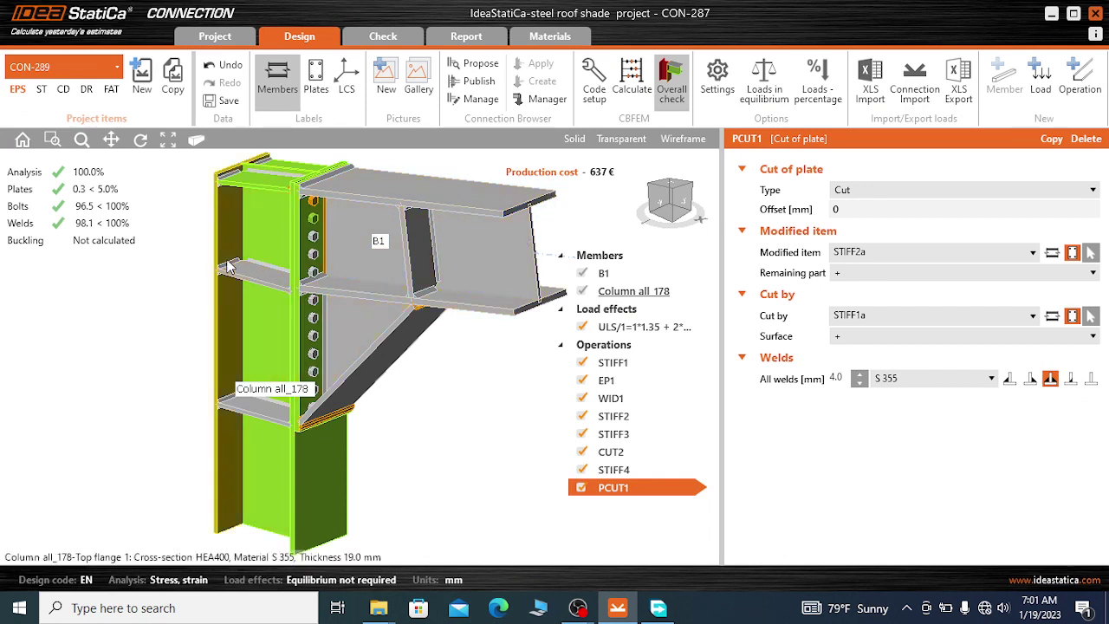
{"action": "scroll", "coordinate": [228, 267], "scroll_direction": "down", "scroll_amount": 1}
{"action": "scroll", "coordinate": [523, 226], "scroll_direction": "down", "scroll_amount": 3}
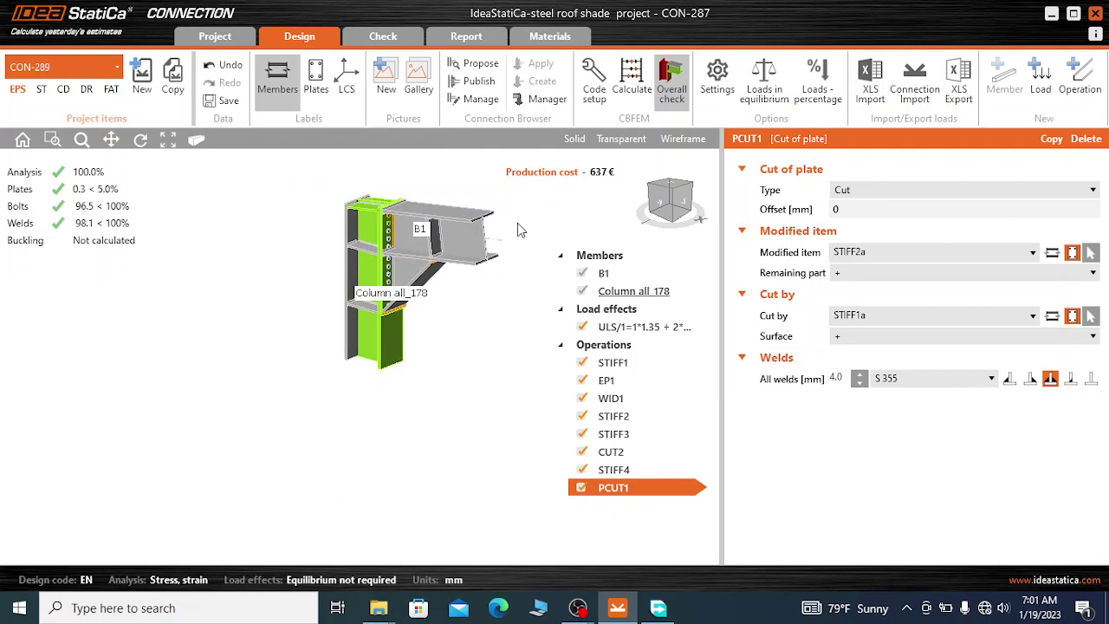
{"action": "scroll", "coordinate": [517, 222], "scroll_direction": "up", "scroll_amount": 3}
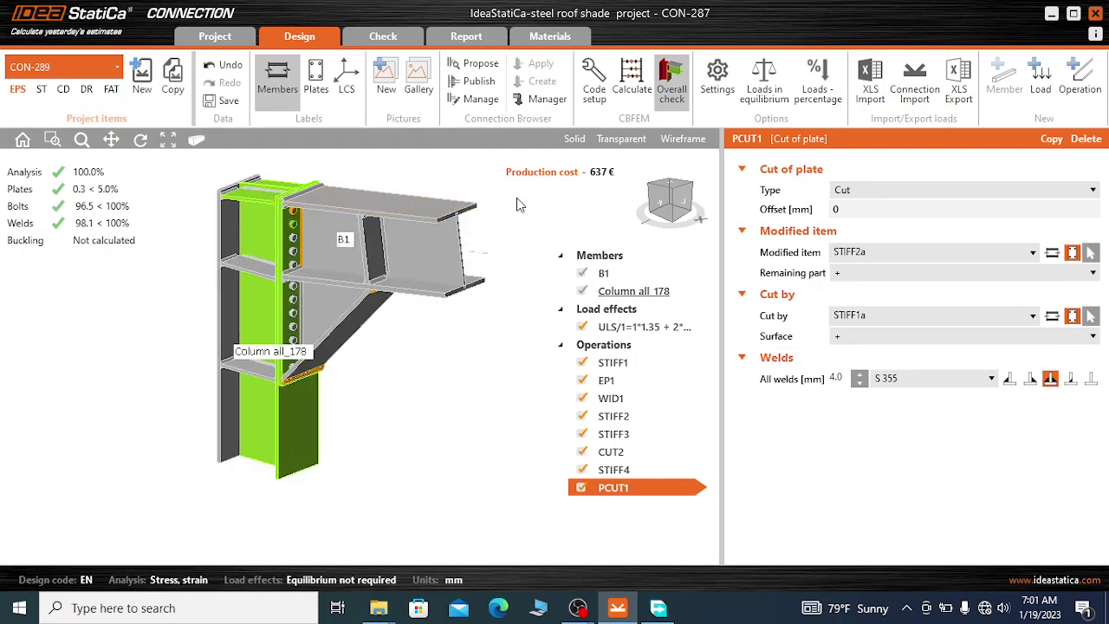
{"action": "mouse_move", "coordinate": [354, 167]}
{"action": "middle_mouse_down"}
{"action": "mouse_move", "coordinate": [391, 175]}
{"action": "mouse_move", "coordinate": [307, 168]}
{"action": "mouse_move", "coordinate": [357, 176]}
{"action": "middle_mouse_up"}
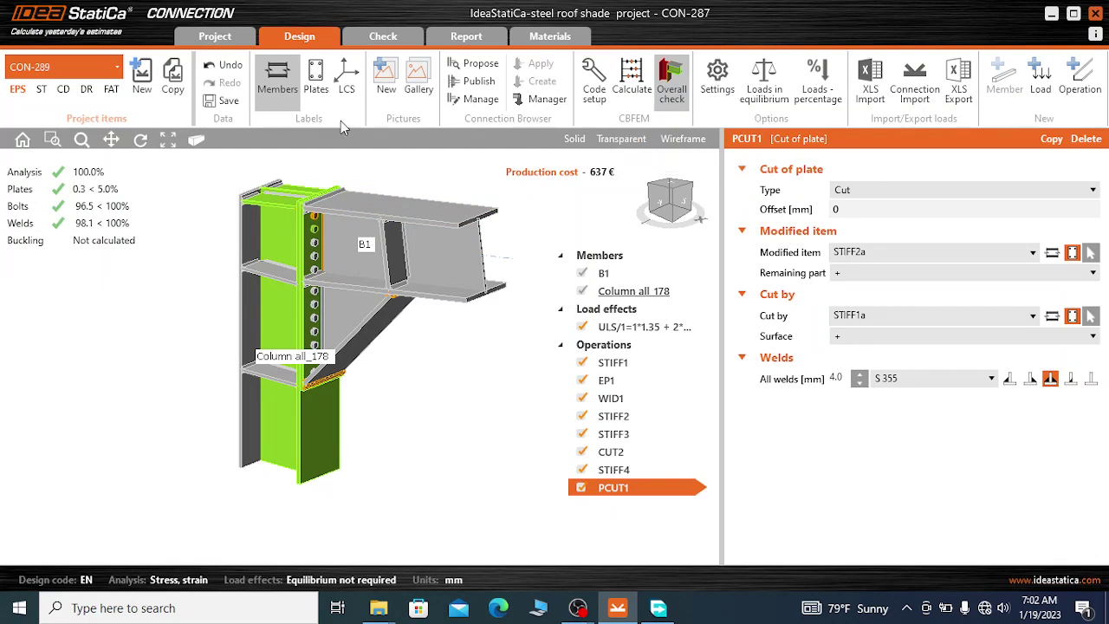
{"action": "left_click", "coordinate": [763, 82]}
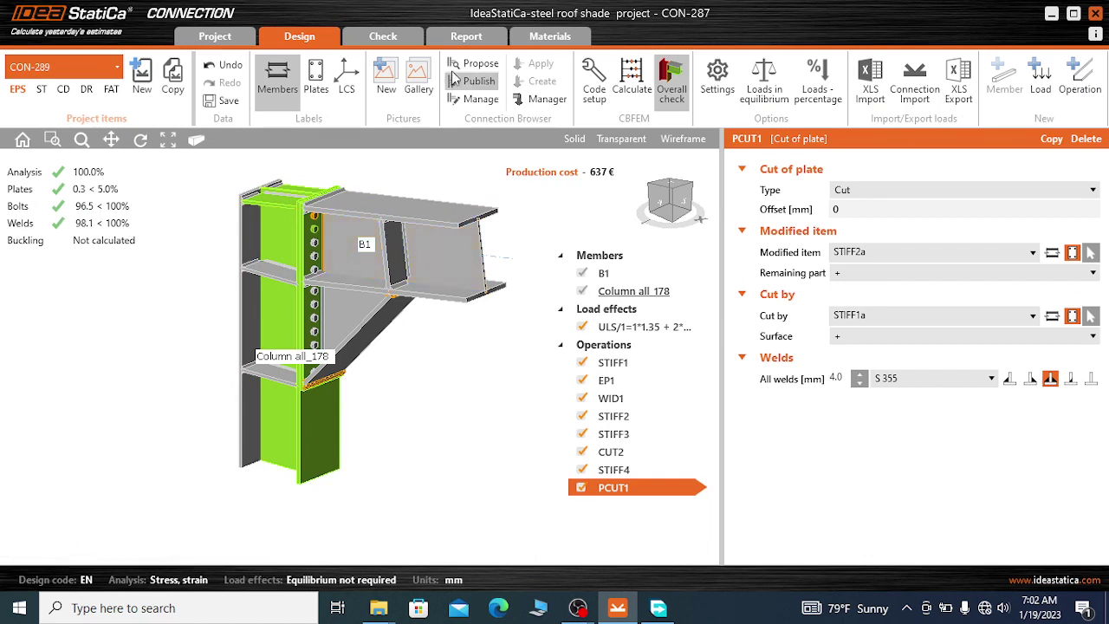
- Display the equivalent stress results of the connection check and examine the column web around and below the haunch level
{"action": "left_click", "coordinate": [392, 45]}
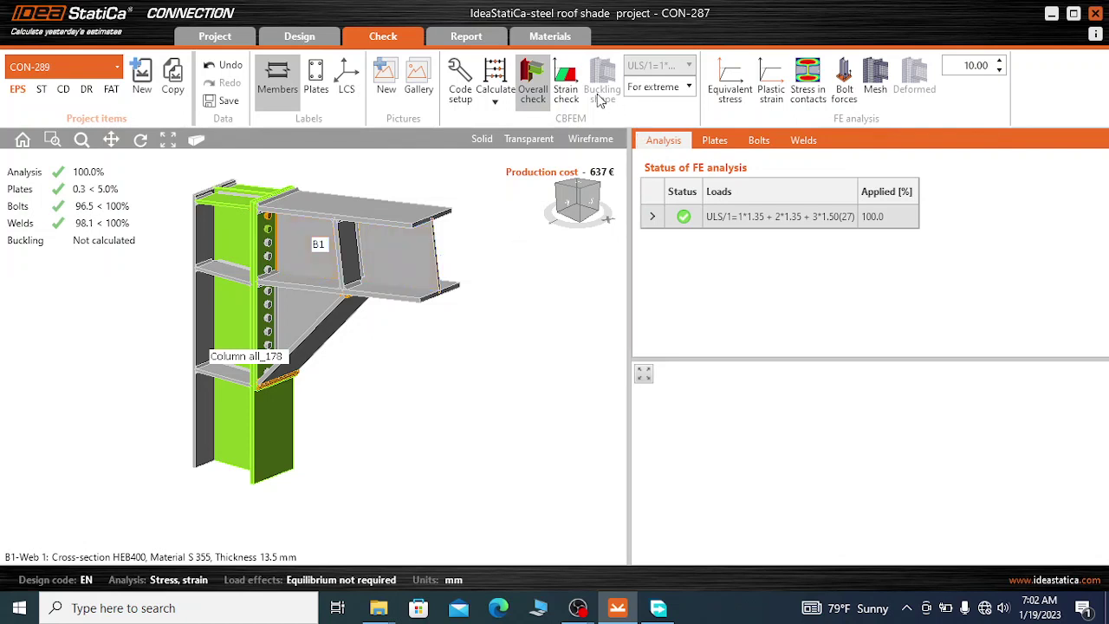
{"action": "left_click", "coordinate": [735, 92]}
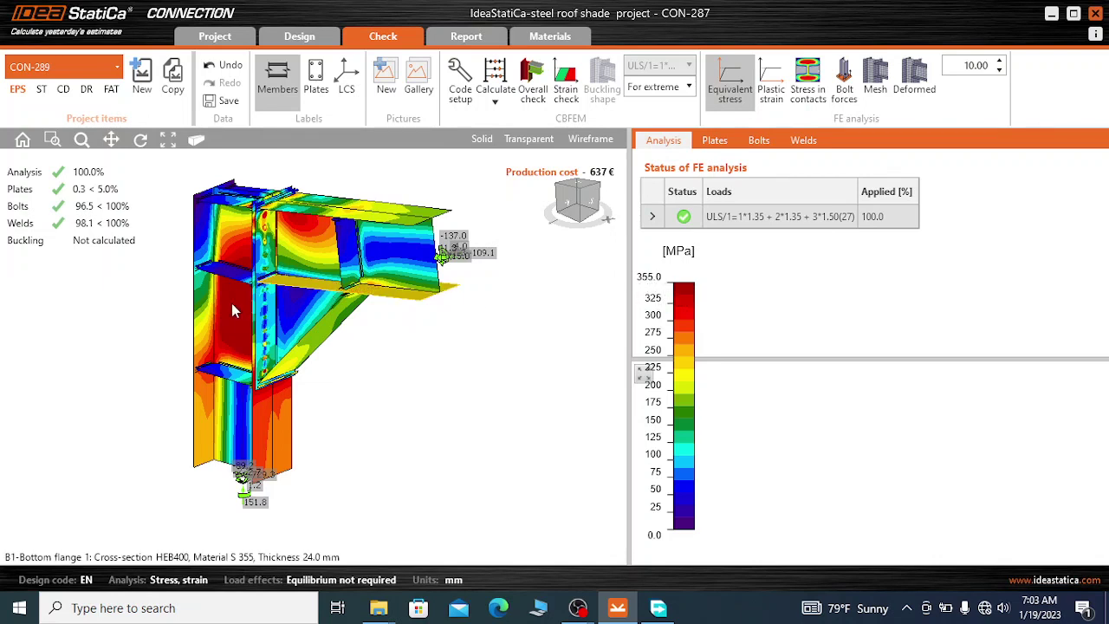
{"action": "scroll", "coordinate": [222, 321], "scroll_direction": "up", "scroll_amount": 2}
{"action": "scroll", "coordinate": [363, 301], "scroll_direction": "down", "scroll_amount": 2}
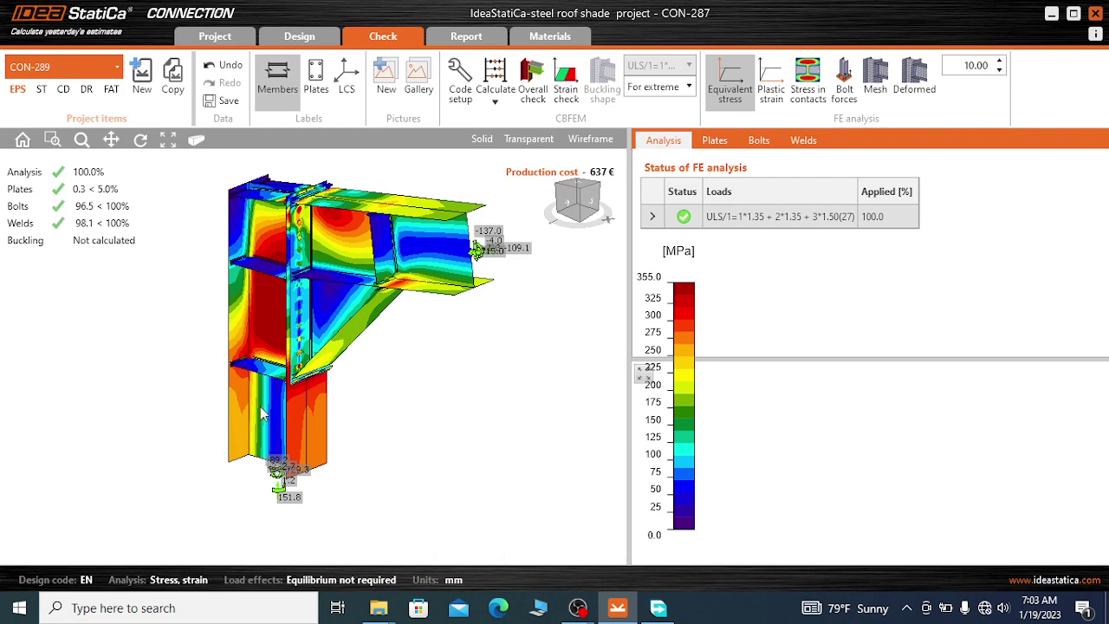
{"action": "scroll", "coordinate": [265, 407], "scroll_direction": "up", "scroll_amount": 3}
{"action": "scroll", "coordinate": [266, 392], "scroll_direction": "down", "scroll_amount": 3}
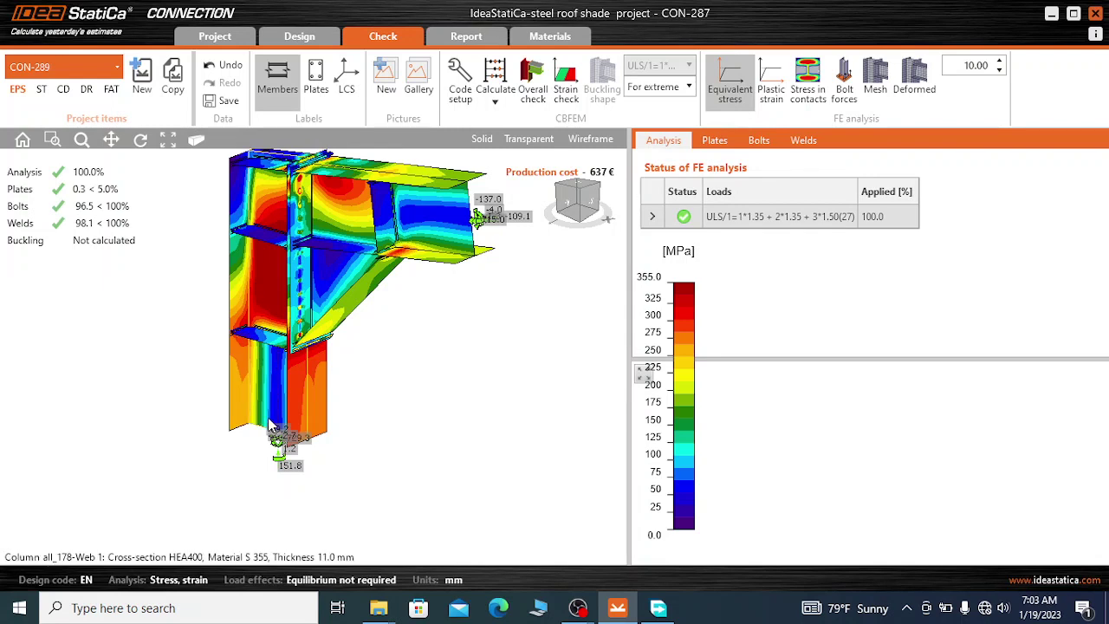
{"action": "scroll", "coordinate": [269, 424], "scroll_direction": "up", "scroll_amount": 1}
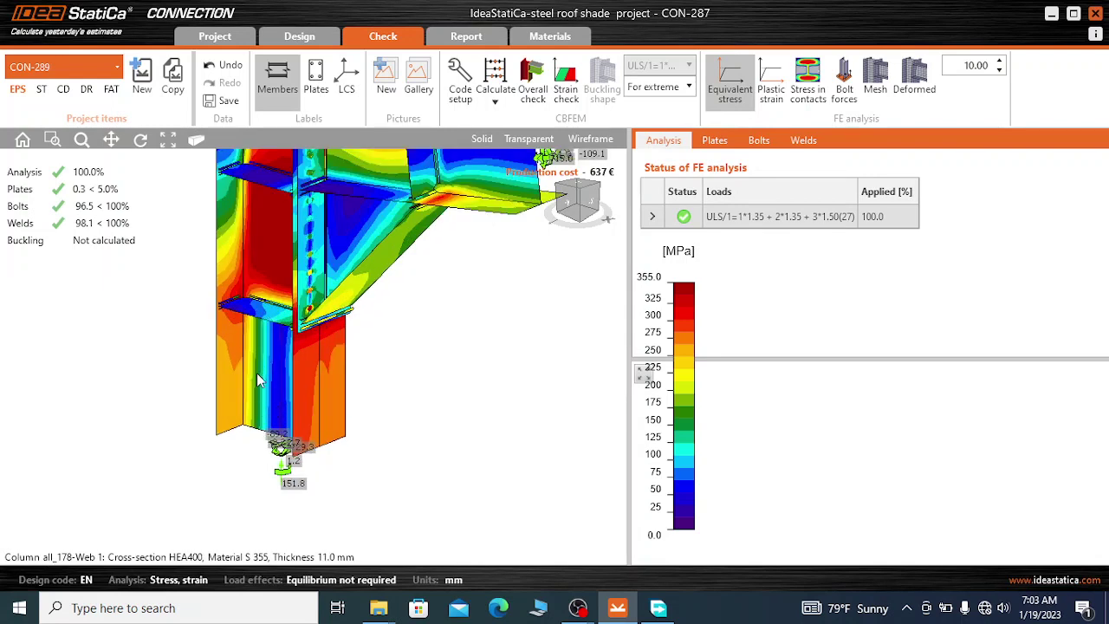
{"action": "scroll", "coordinate": [258, 409], "scroll_direction": "down", "scroll_amount": 2}
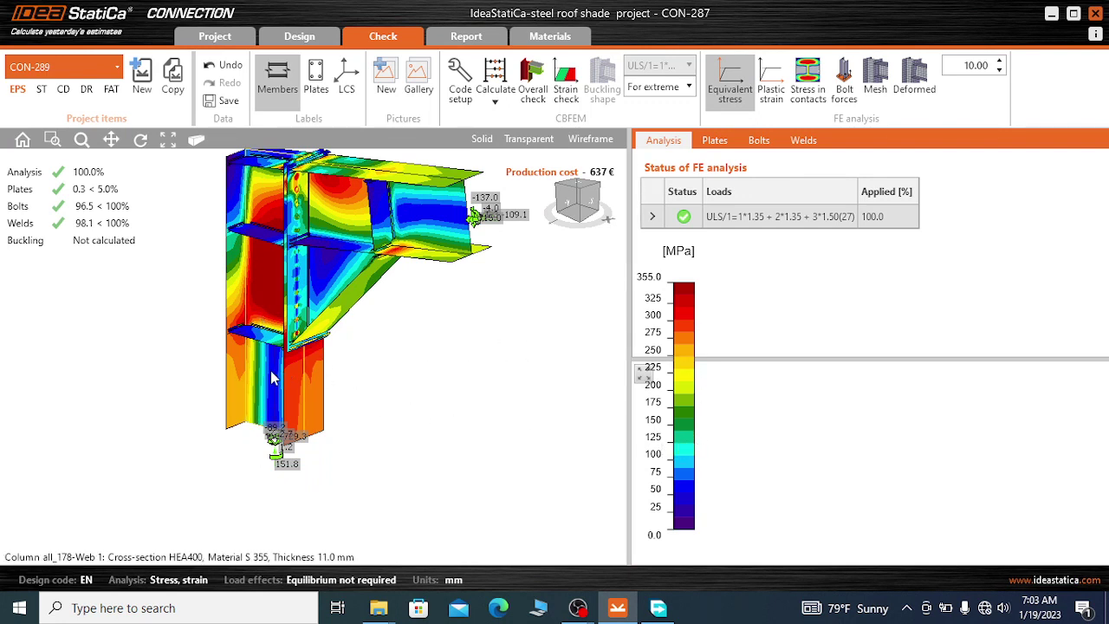
{"action": "scroll", "coordinate": [267, 381], "scroll_direction": "up", "scroll_amount": 1}
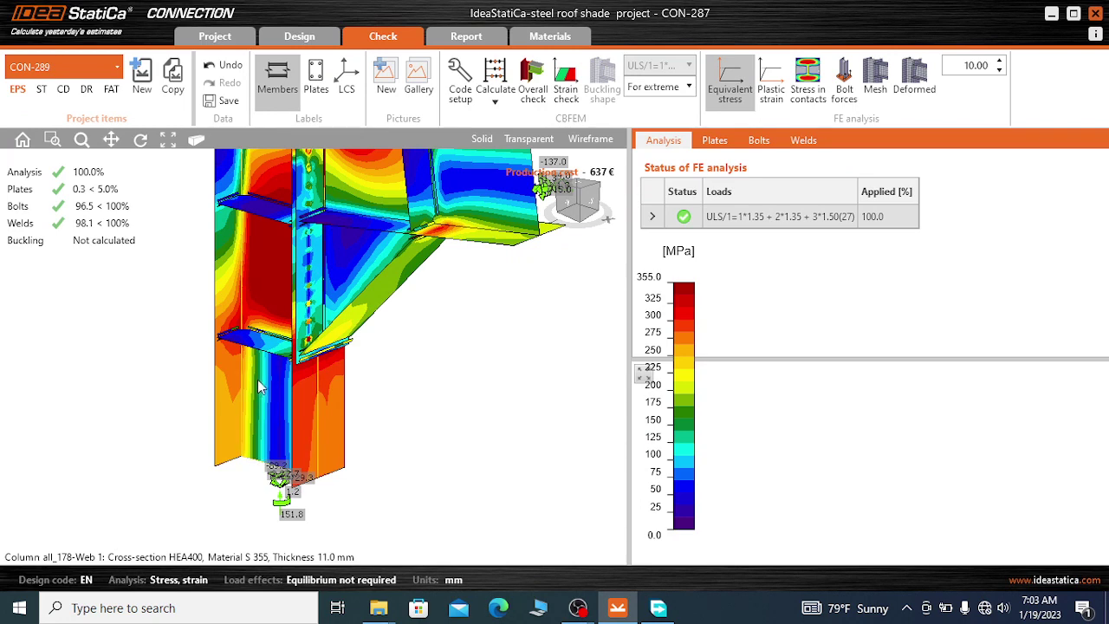
{"action": "scroll", "coordinate": [305, 351], "scroll_direction": "down", "scroll_amount": 2}
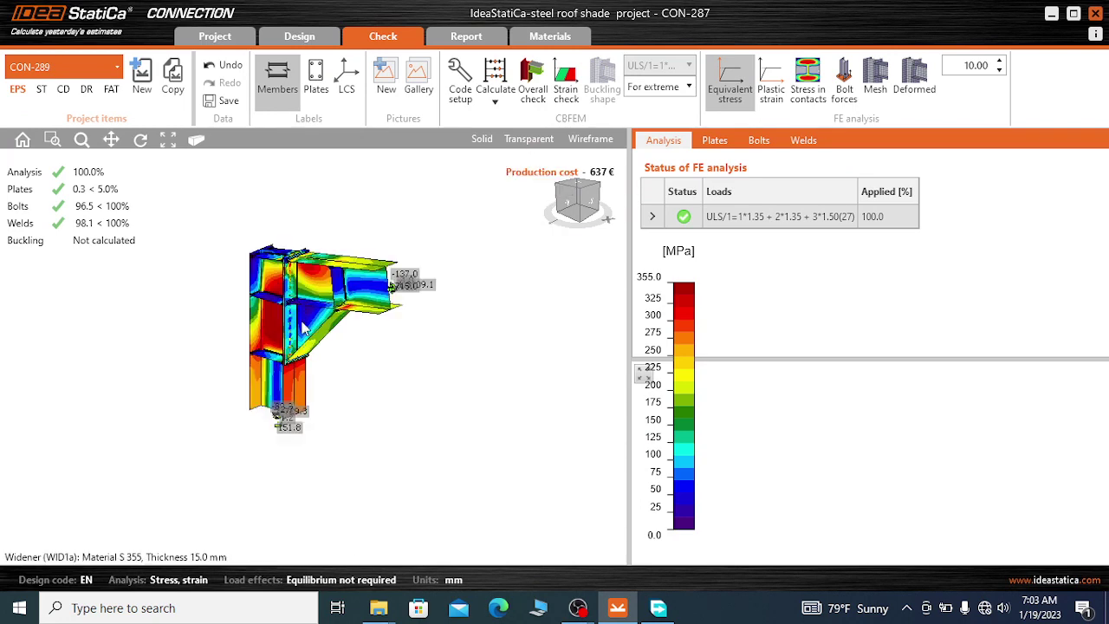
- Examine the equivalent stress in the haunch widener and in the column web panels between the stiffeners
{"action": "scroll", "coordinate": [319, 284], "scroll_direction": "up", "scroll_amount": 2}
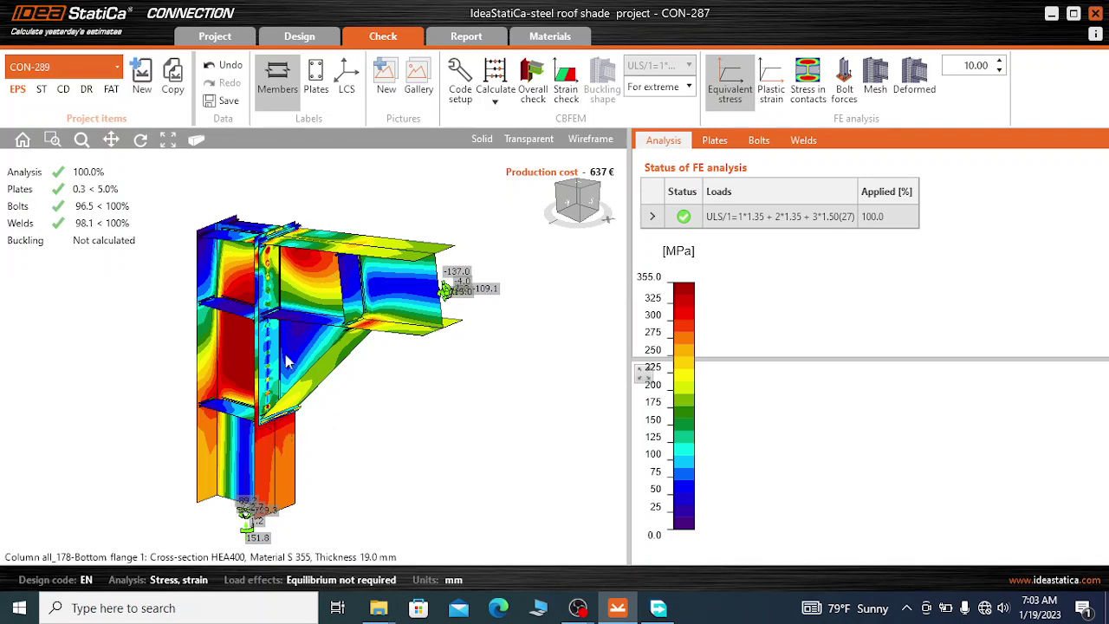
{"action": "scroll", "coordinate": [384, 190], "scroll_direction": "down", "scroll_amount": 2}
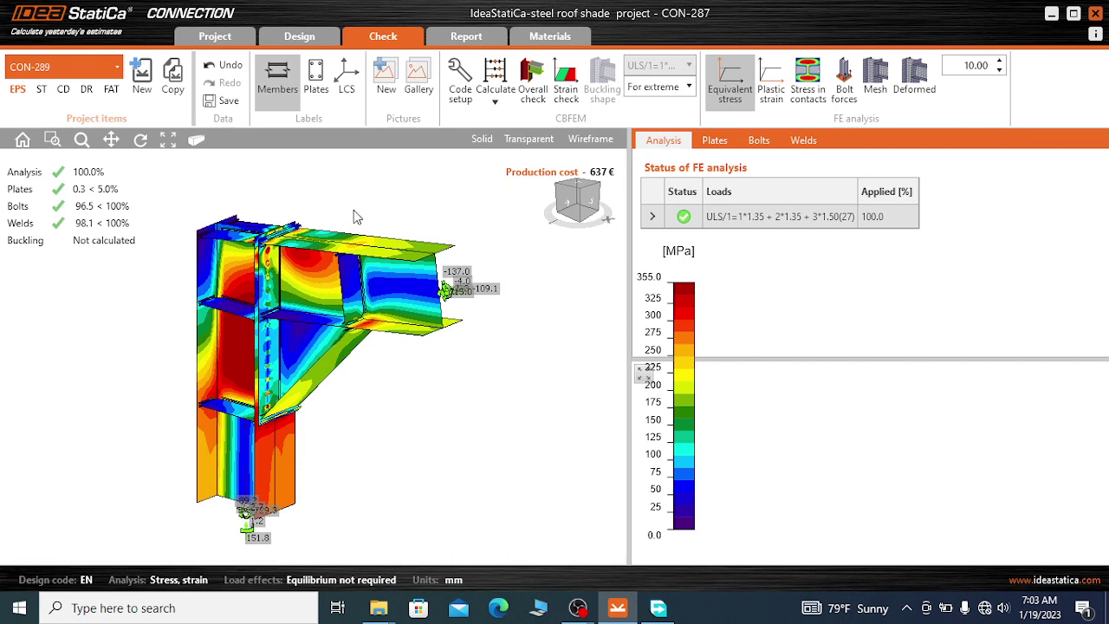
{"action": "left_click", "coordinate": [299, 339]}
{"action": "scroll", "coordinate": [328, 270], "scroll_direction": "up", "scroll_amount": 3}
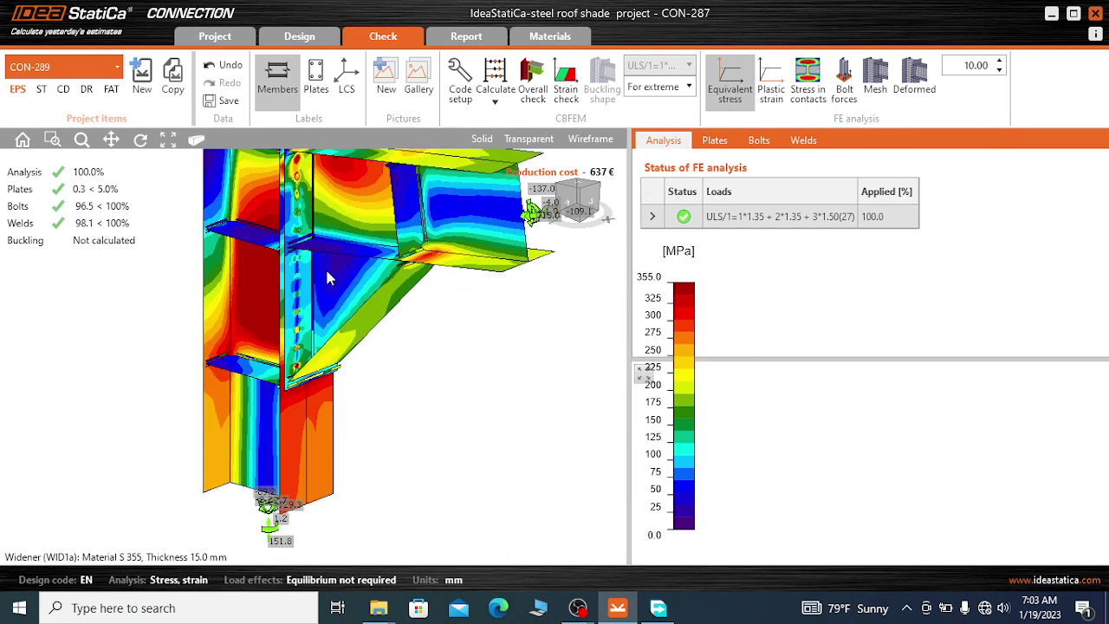
{"action": "scroll", "coordinate": [260, 267], "scroll_direction": "down", "scroll_amount": 2}
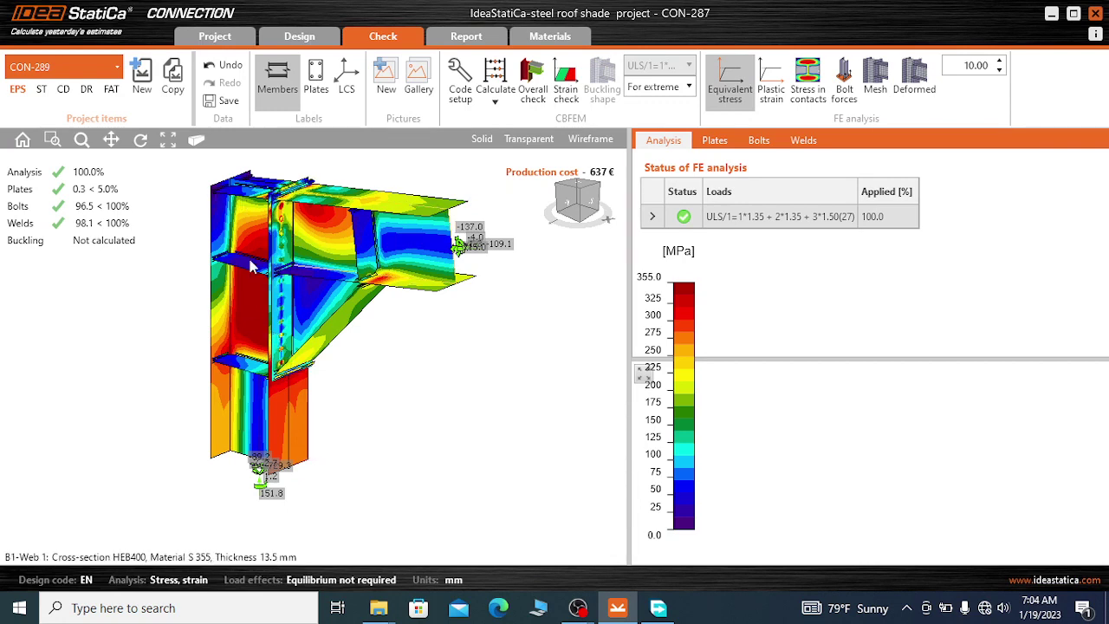
{"action": "scroll", "coordinate": [248, 260], "scroll_direction": "up", "scroll_amount": 2}
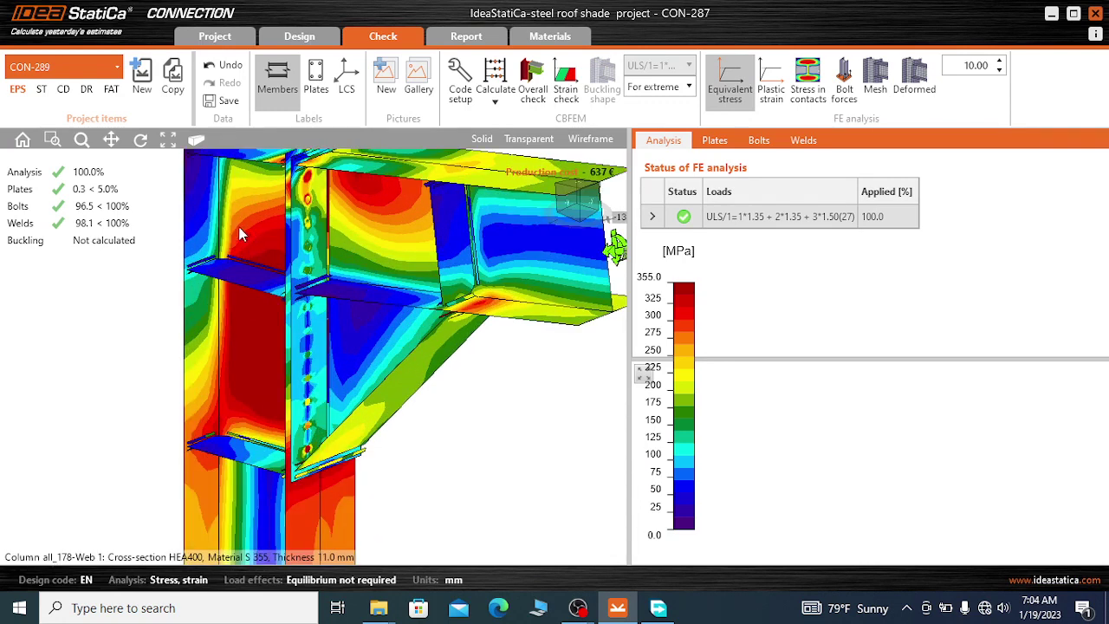
{"action": "scroll", "coordinate": [234, 275], "scroll_direction": "down", "scroll_amount": 3}
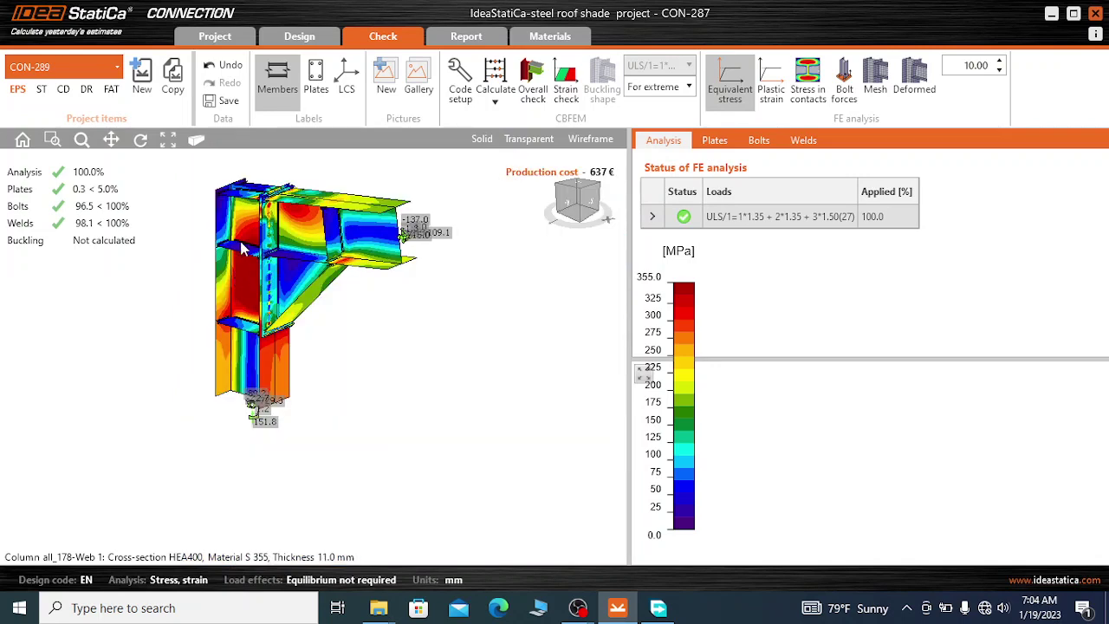
{"action": "scroll", "coordinate": [242, 233], "scroll_direction": "up", "scroll_amount": 2}
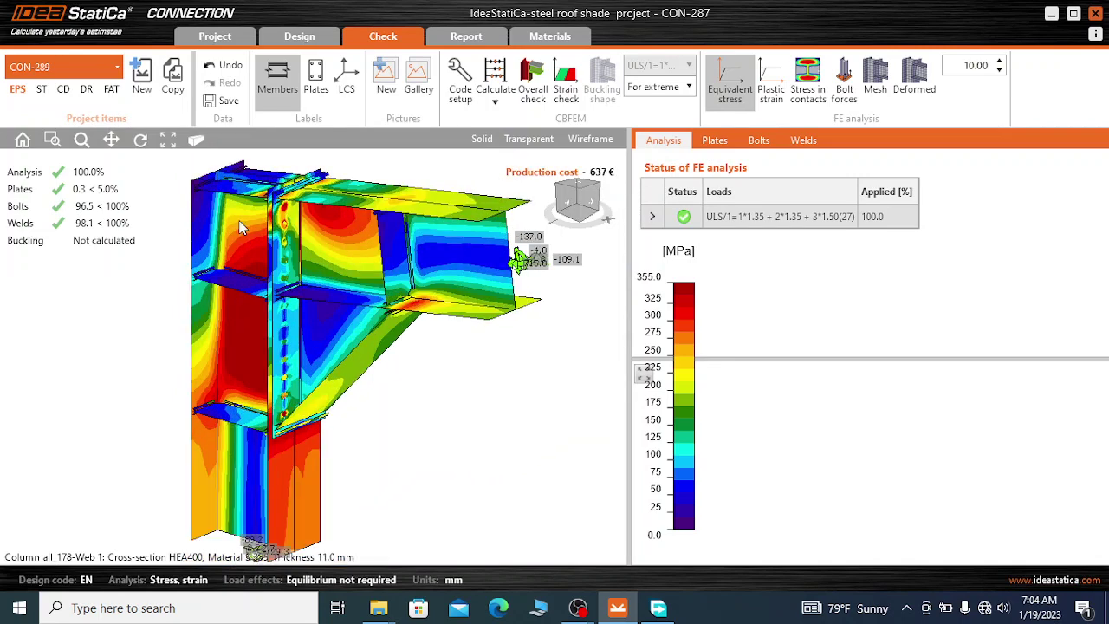
{"action": "scroll", "coordinate": [229, 221], "scroll_direction": "down", "scroll_amount": 2}
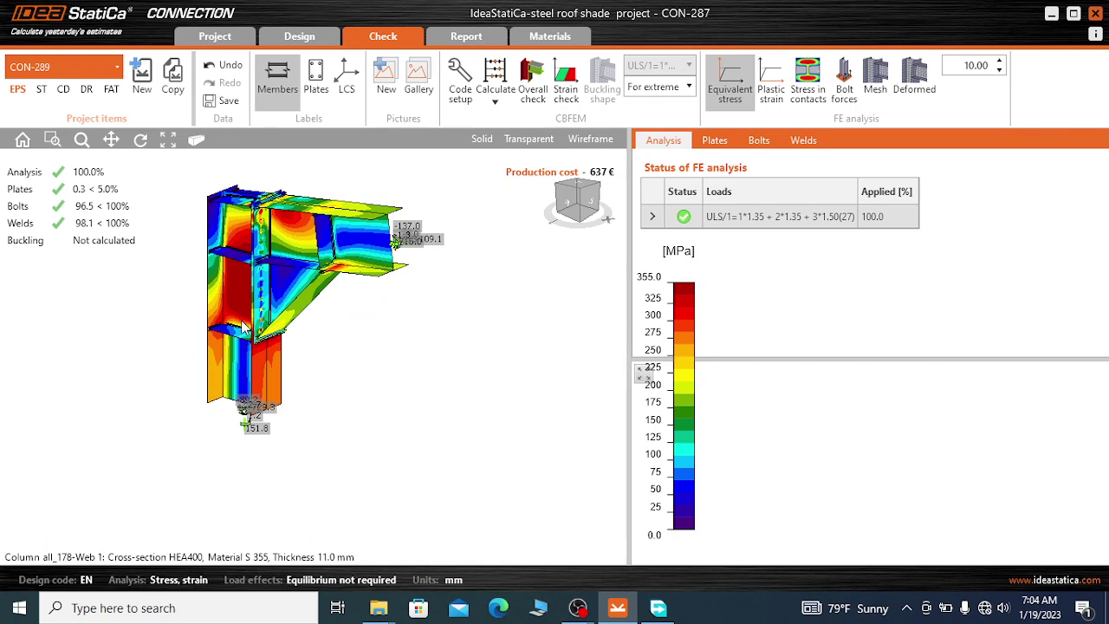
{"action": "mouse_move", "coordinate": [242, 360]}
{"action": "right_mouse_down"}
{"action": "mouse_move", "coordinate": [243, 314]}
{"action": "mouse_move", "coordinate": [252, 378]}
{"action": "right_mouse_up"}
{"action": "scroll", "coordinate": [242, 274], "scroll_direction": "up", "scroll_amount": 3}
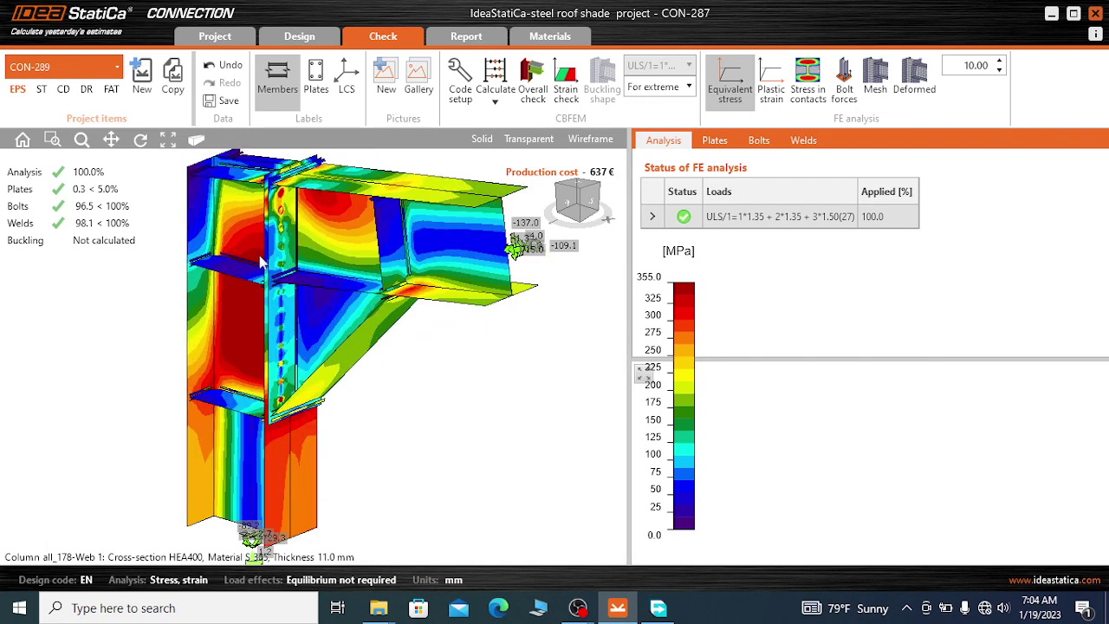
{"action": "scroll", "coordinate": [590, 305], "scroll_direction": "down", "scroll_amount": 1}
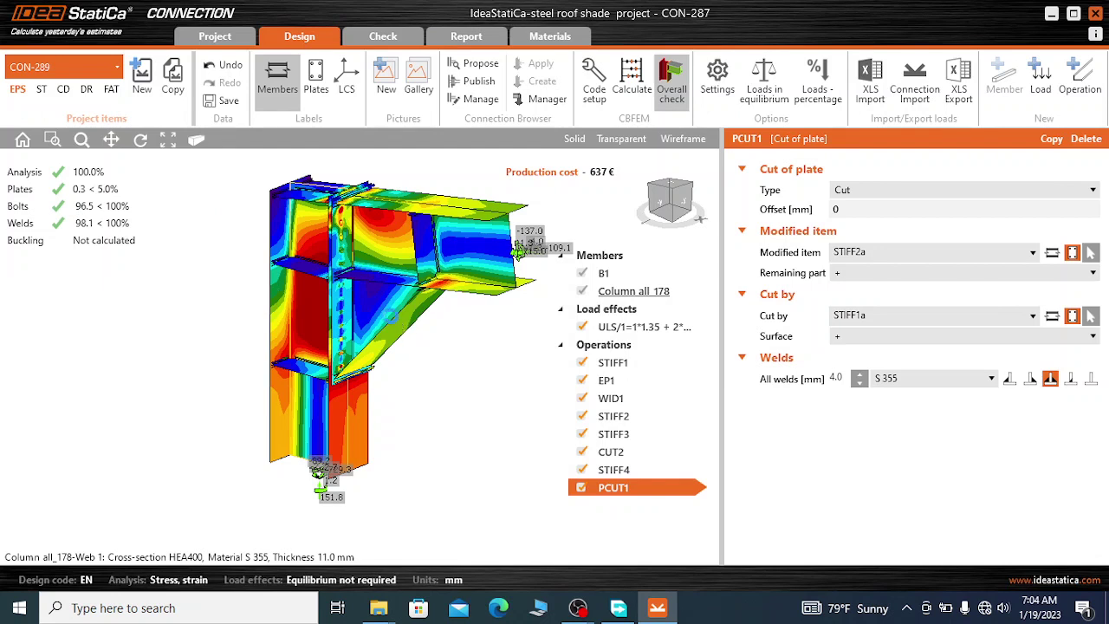
- Return to the connection's design model and add a stiffening plate operation
{"action": "scroll", "coordinate": [390, 315], "scroll_direction": "up", "scroll_amount": 2}
{"action": "scroll", "coordinate": [303, 334], "scroll_direction": "down", "scroll_amount": 2}
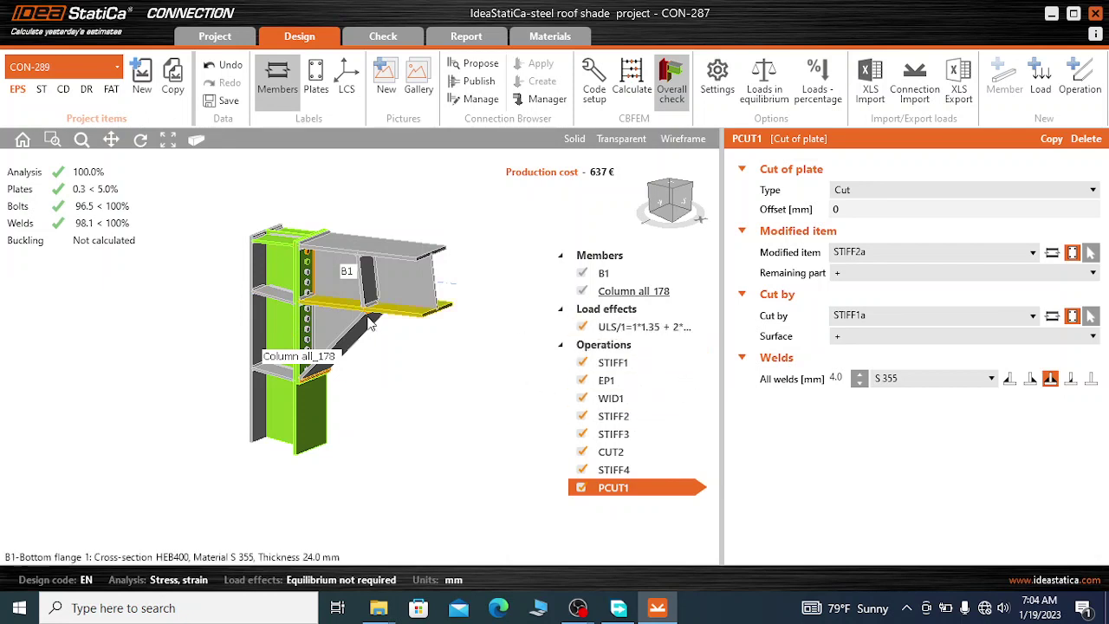
{"action": "scroll", "coordinate": [399, 341], "scroll_direction": "up", "scroll_amount": 1}
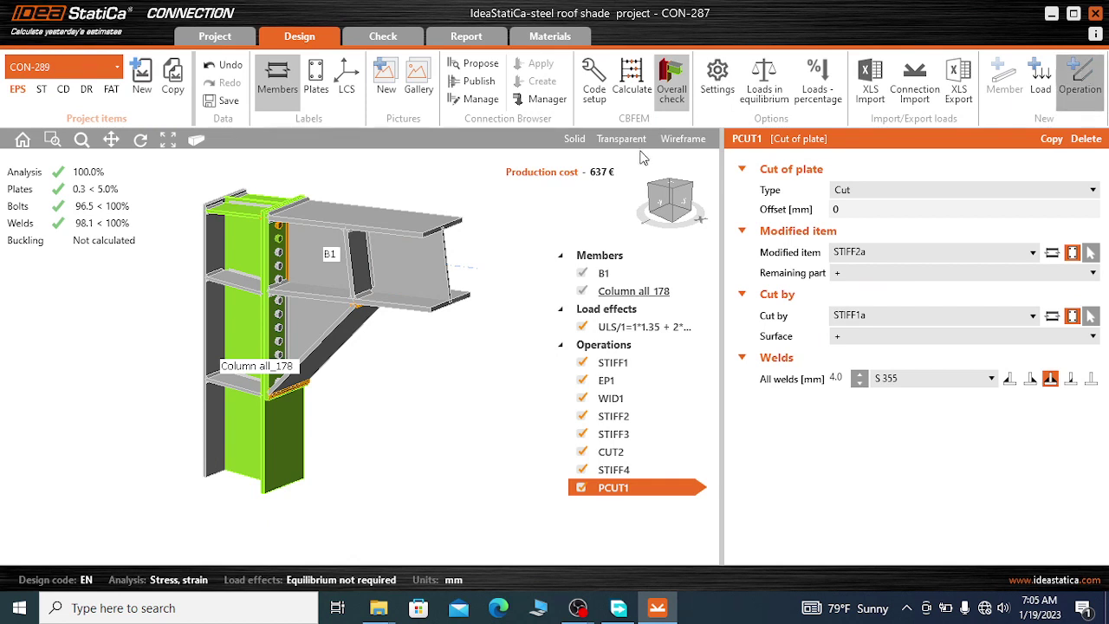
{"action": "left_click", "coordinate": [1080, 78]}
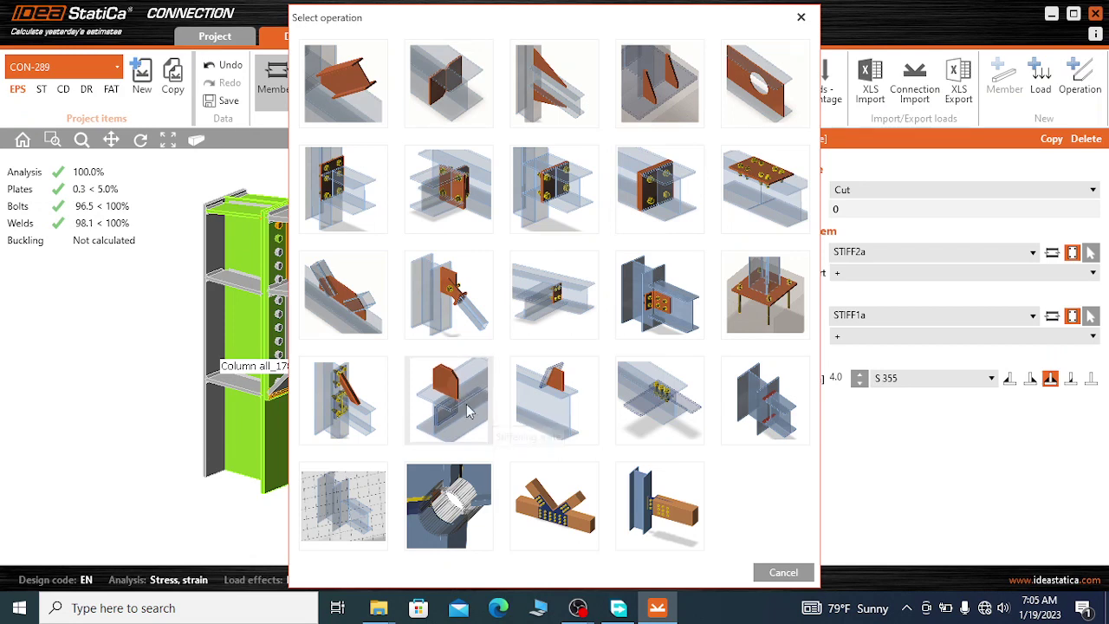
{"action": "left_click", "coordinate": [555, 513]}
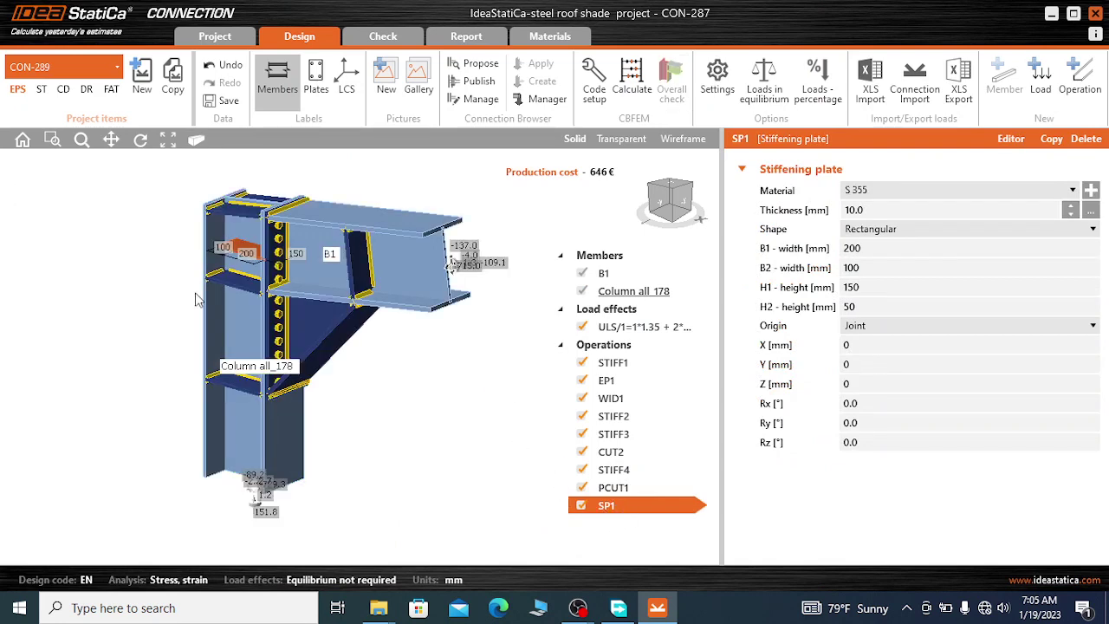
- Set both the B1 and B2 widths of the new stiffening plate to 135 mm
{"action": "scroll", "coordinate": [192, 264], "scroll_direction": "up", "scroll_amount": 5}
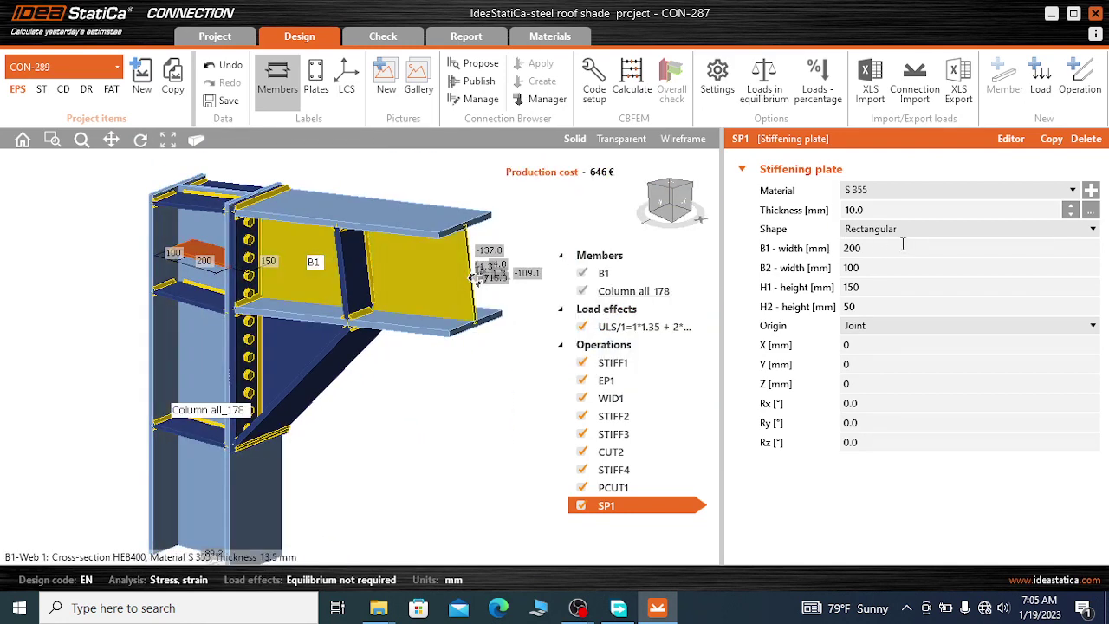
{"action": "left_click", "coordinate": [877, 246]}
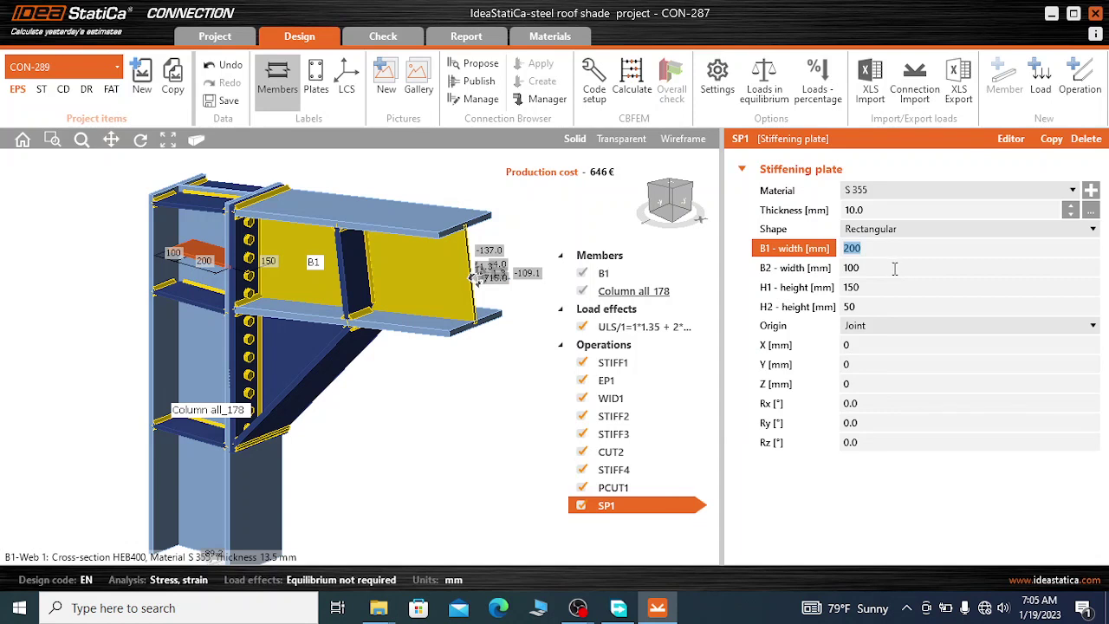
{"action": "type", "text": "135"}
{"action": "left_click", "coordinate": [873, 270]}
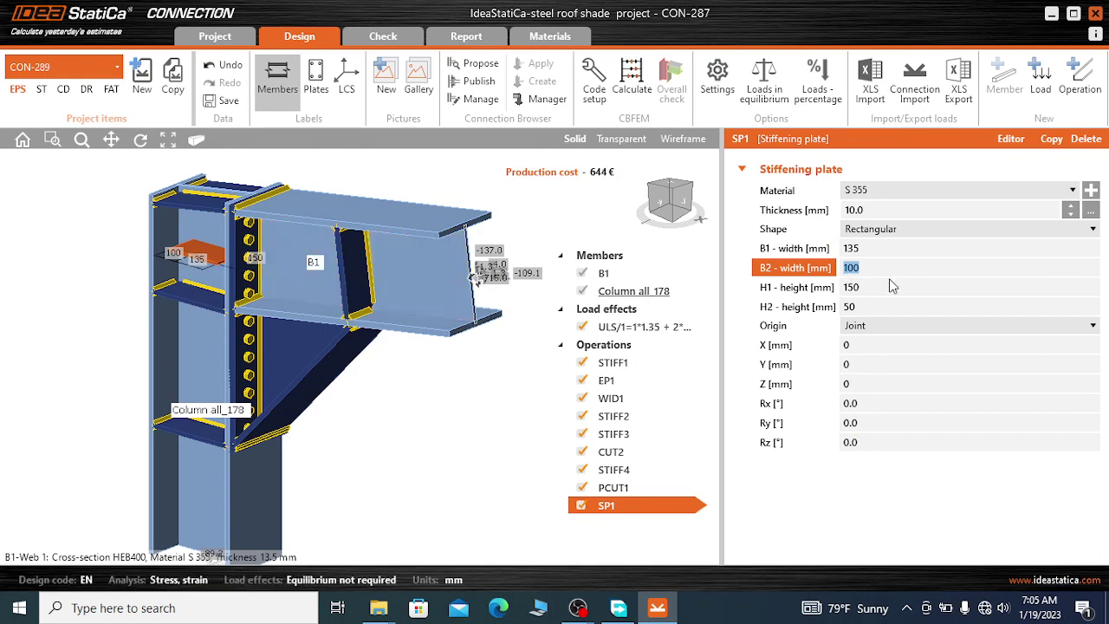
{"action": "type", "text": "135"}
{"action": "left_click", "coordinate": [866, 249]}
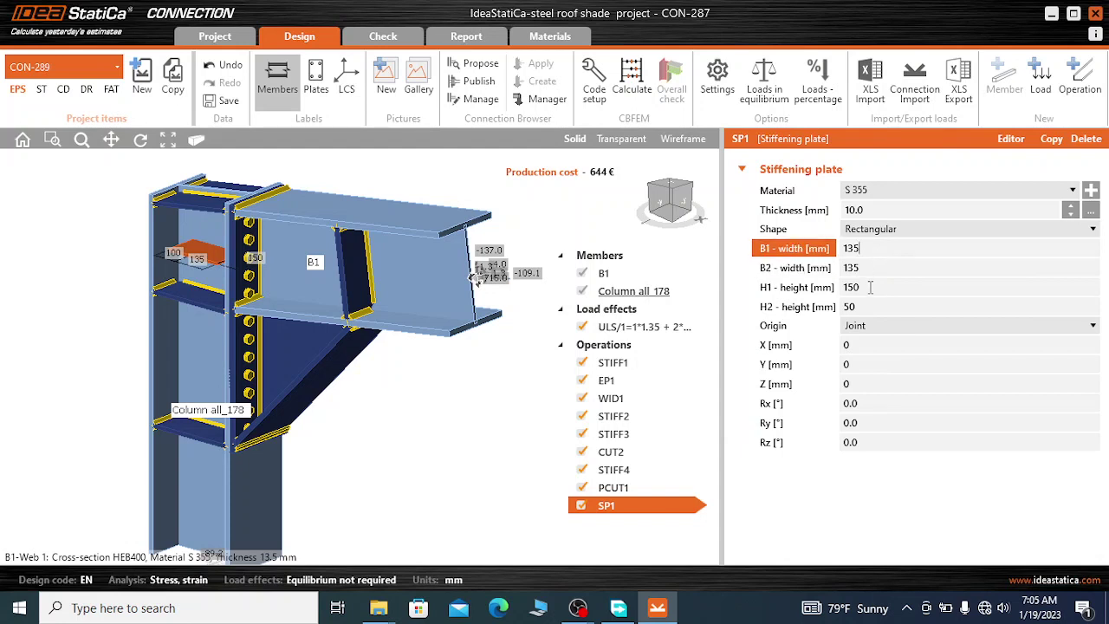
- Set the stiffening plate's H1 height to 1200 mm
{"action": "left_click", "coordinate": [869, 286]}
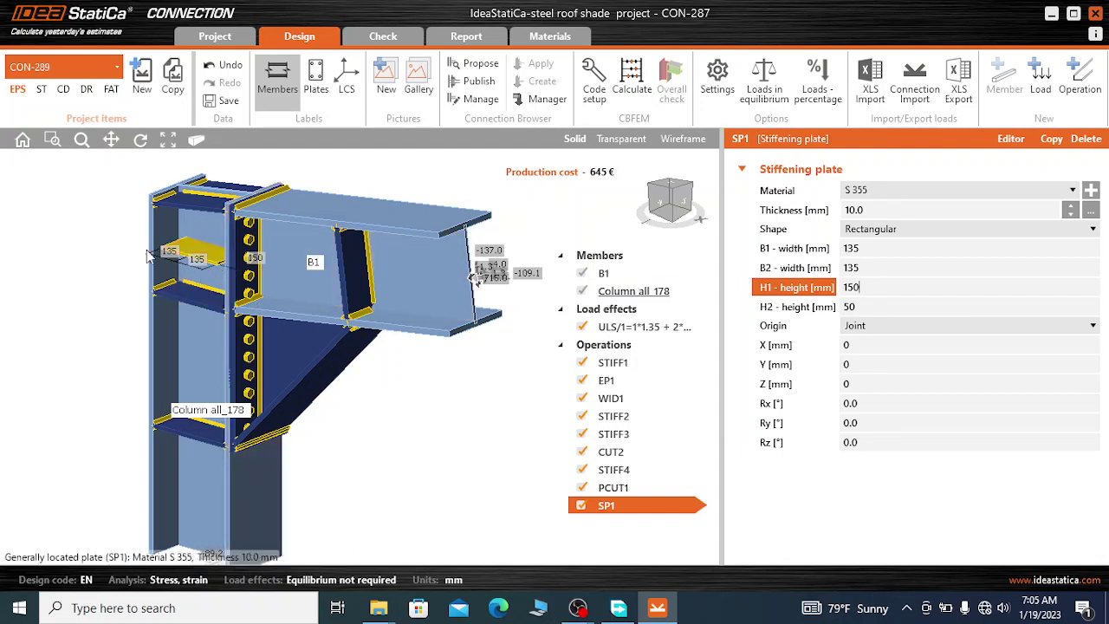
{"action": "left_click_drag", "start_coordinate": [860, 287], "coordinate": [832, 297]}
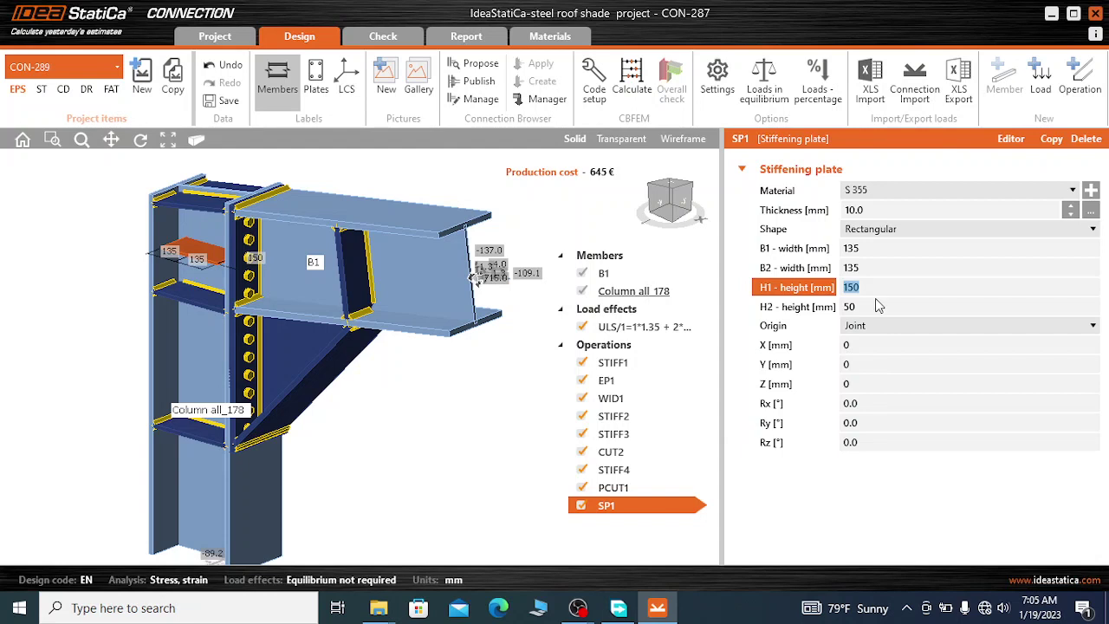
{"action": "type", "text": "1"}
{"action": "key", "text": "Tab"}
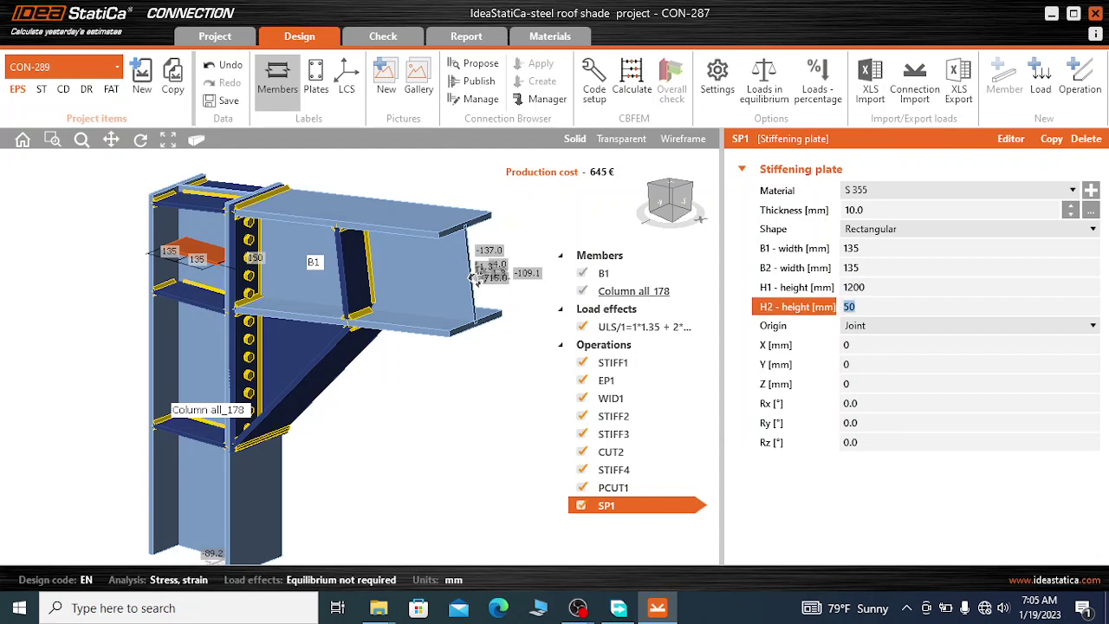
- Set the stiffening plate's H2 height to 0 mm and check the plate's extent from both sides of the joint
{"action": "left_click", "coordinate": [863, 306]}
{"action": "double_click", "coordinate": [851, 307]}
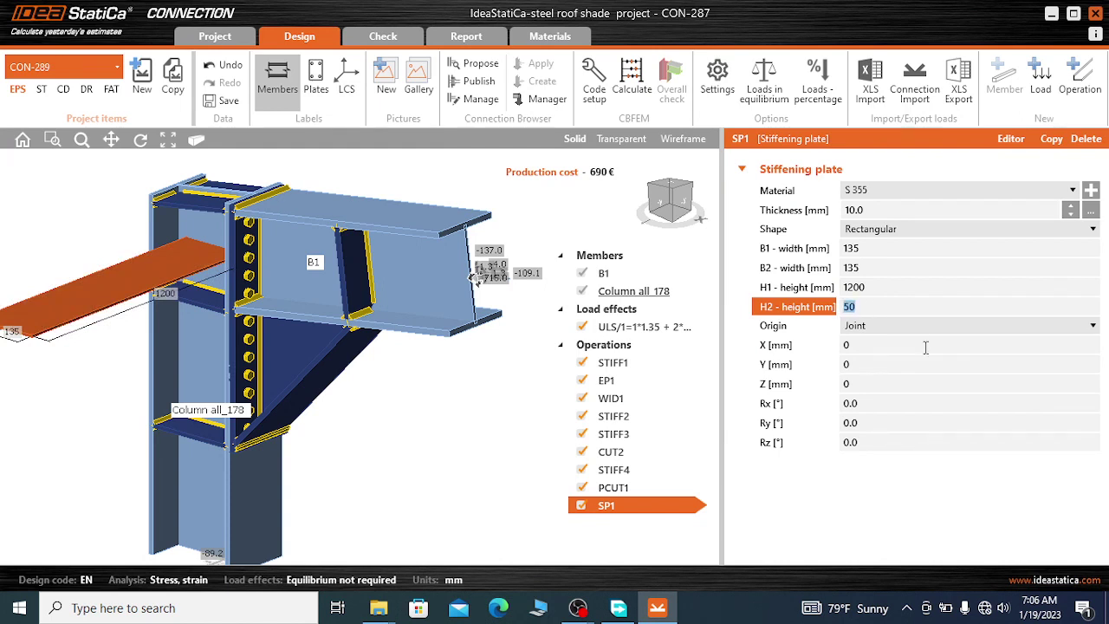
{"action": "left_click", "coordinate": [676, 195]}
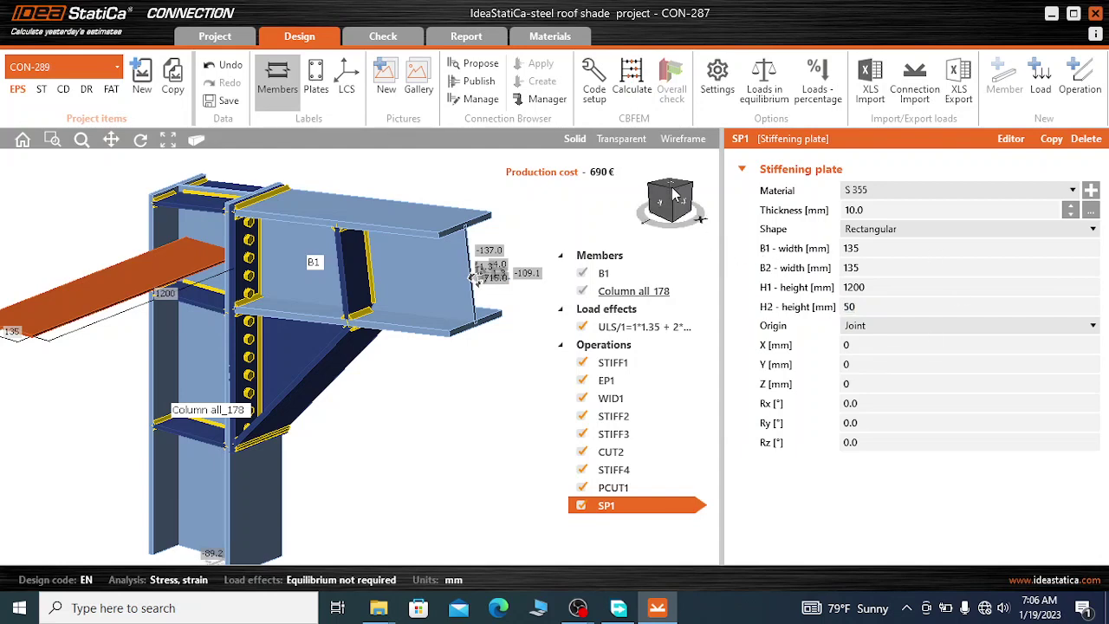
{"action": "left_click_drag", "start_coordinate": [677, 196], "coordinate": [462, 201]}
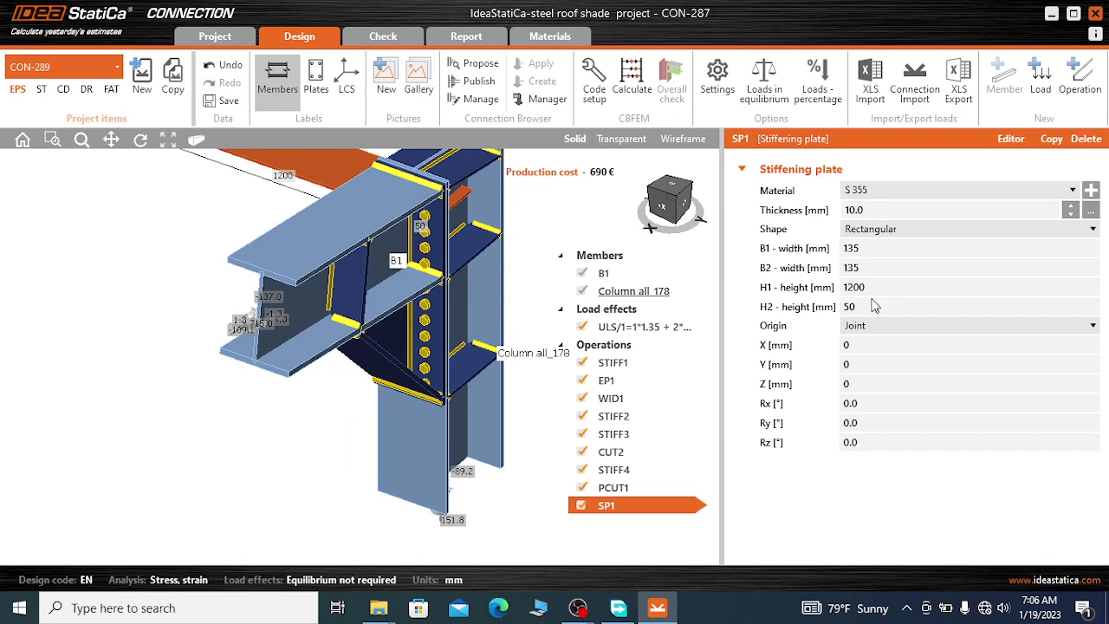
{"action": "left_click", "coordinate": [836, 311]}
{"action": "key", "text": "ctrl+a"}
{"action": "type", "text": "0"}
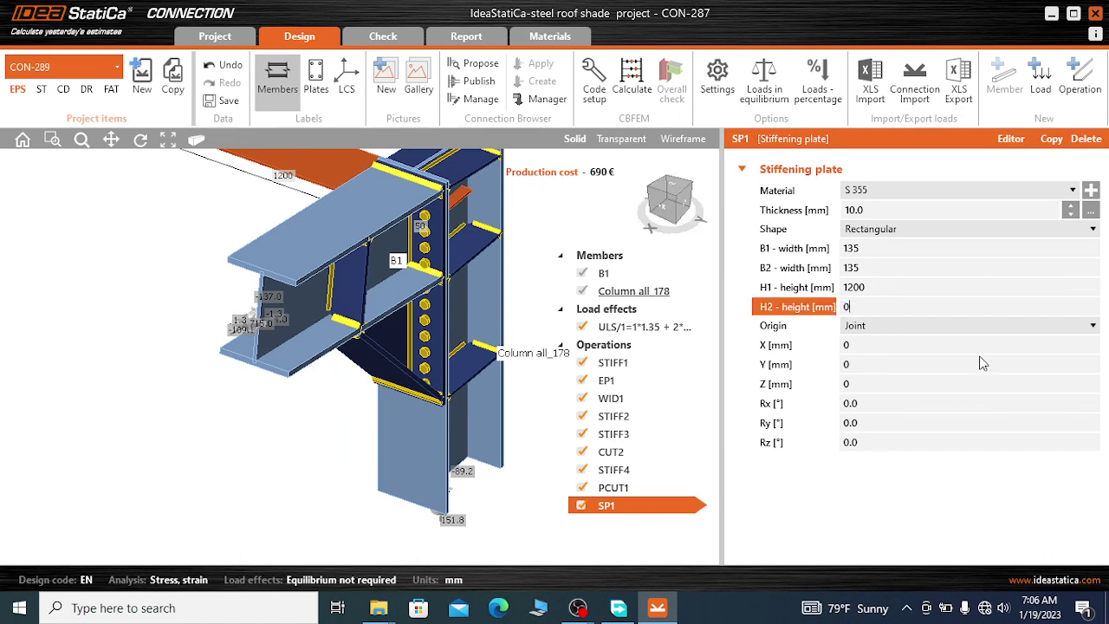
{"action": "key", "text": "Tab"}
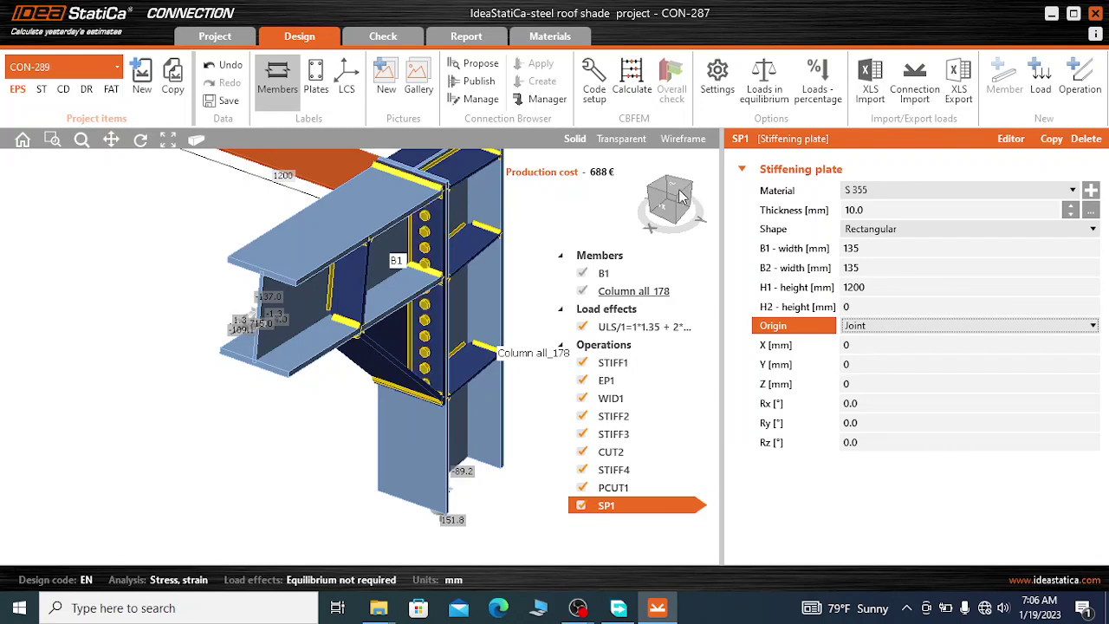
{"action": "left_click_drag", "start_coordinate": [669, 201], "coordinate": [721, 198]}
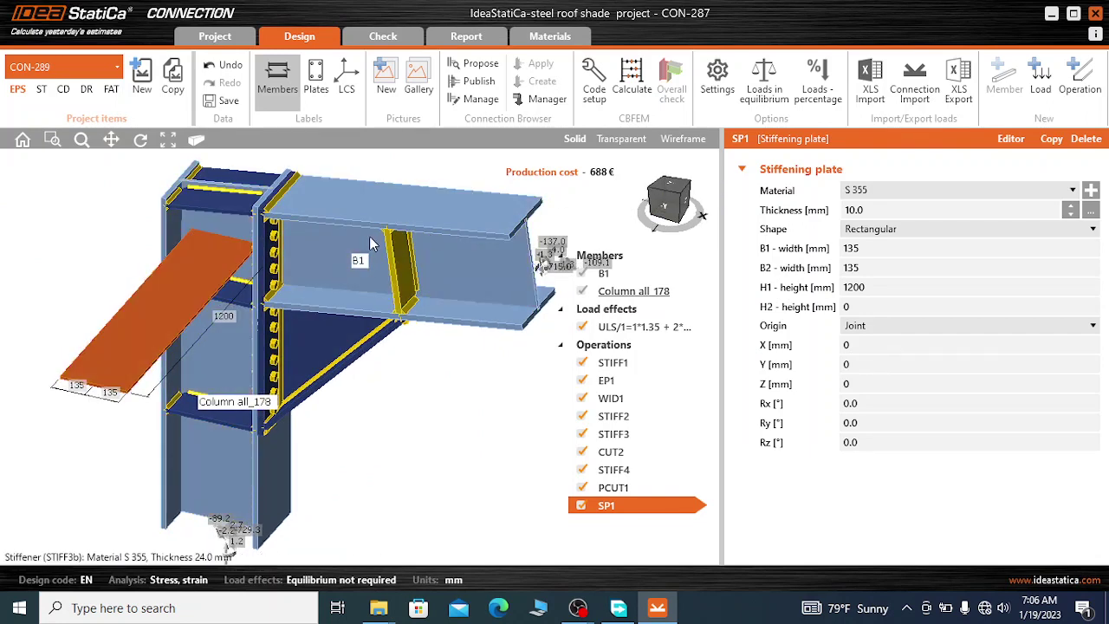
{"action": "scroll", "coordinate": [360, 246], "scroll_direction": "down", "scroll_amount": 3}
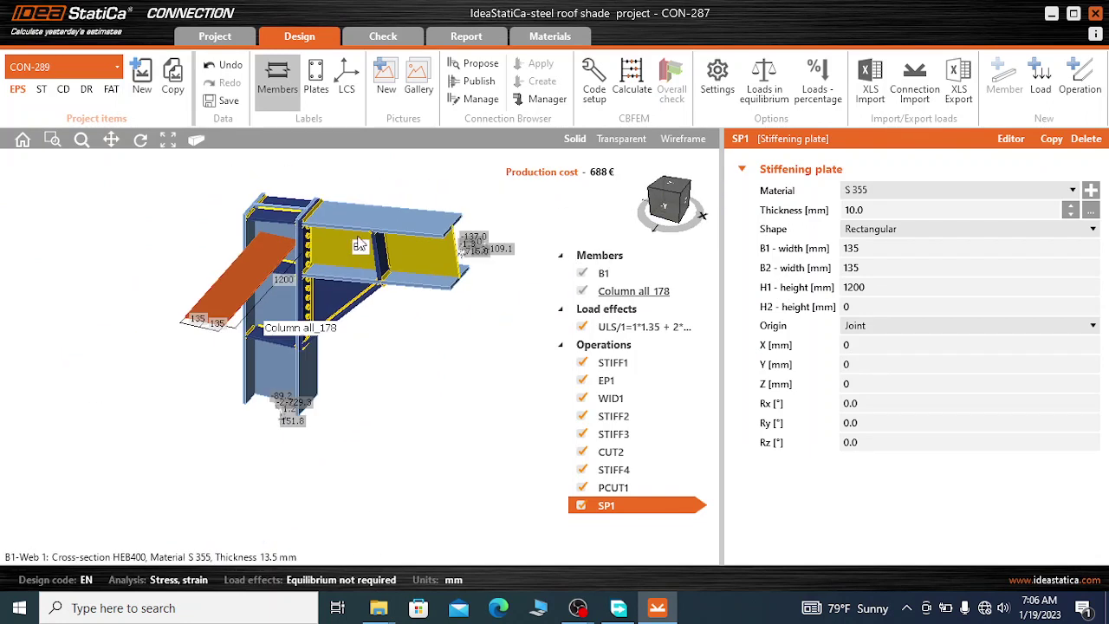
{"action": "left_click", "coordinate": [858, 309]}
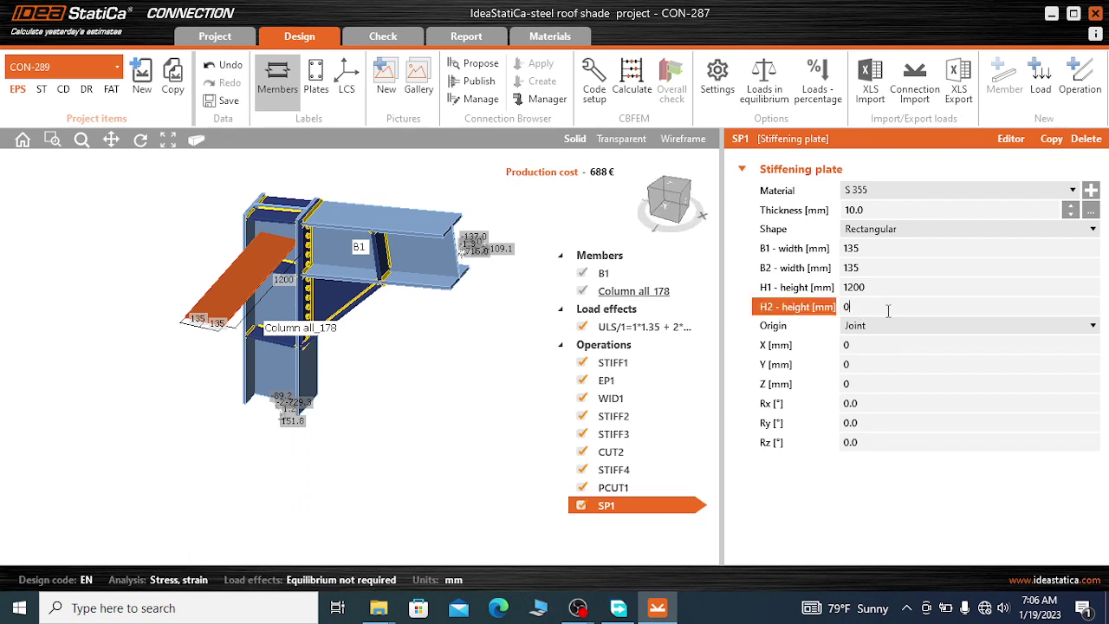
- Change the stiffening plate's origin to Member and attach it to Web 1 of the column all_178
{"action": "left_click", "coordinate": [882, 325]}
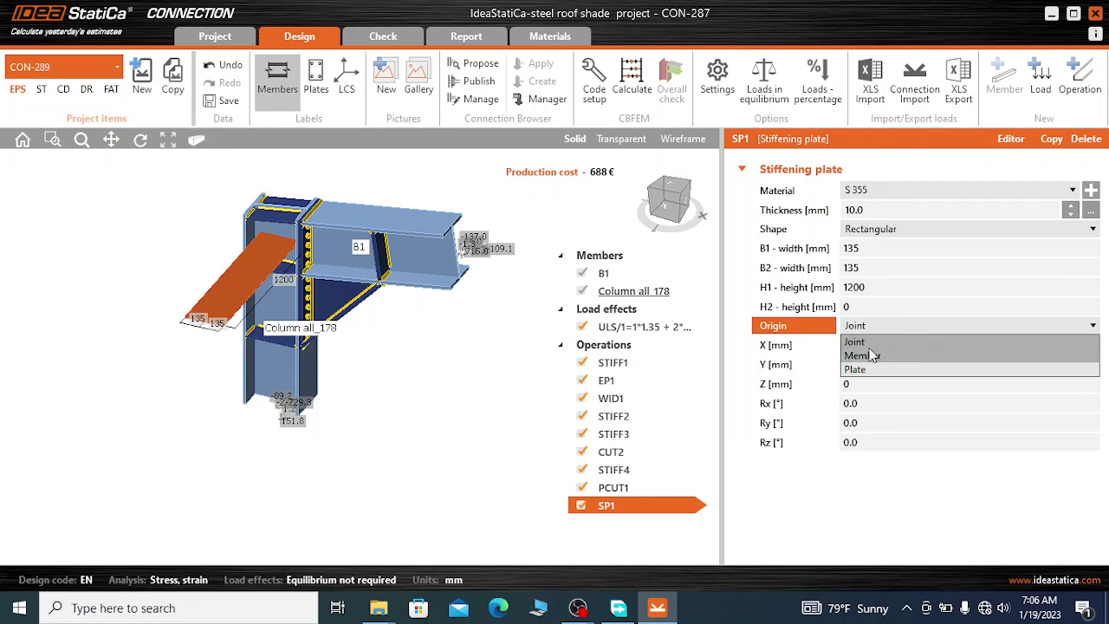
{"action": "left_click", "coordinate": [882, 355]}
{"action": "left_click", "coordinate": [291, 250]}
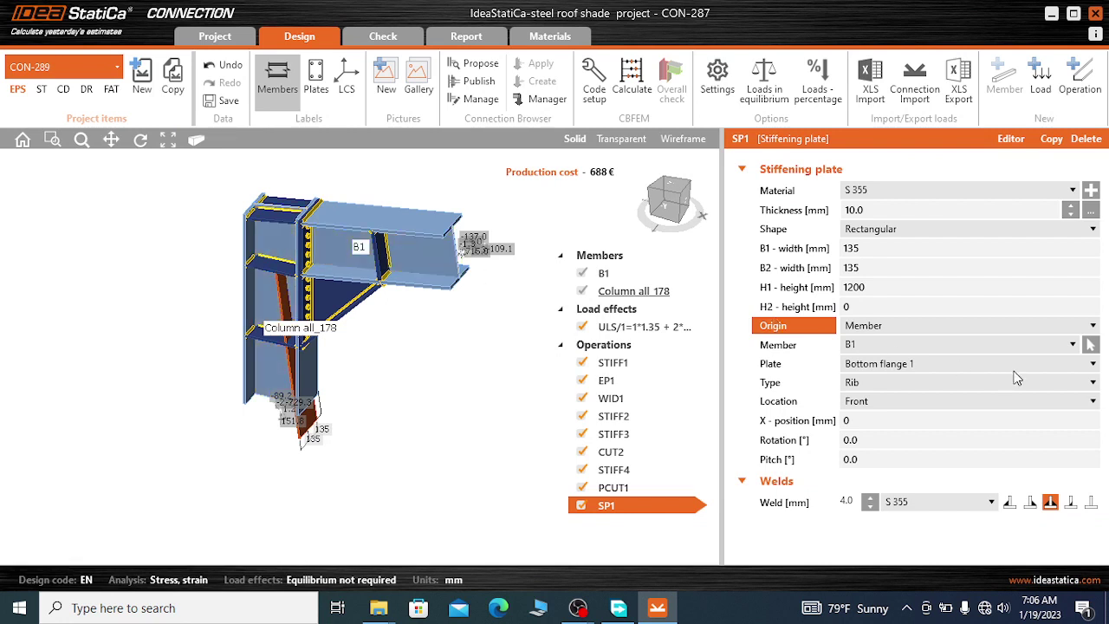
{"action": "left_click", "coordinate": [878, 345]}
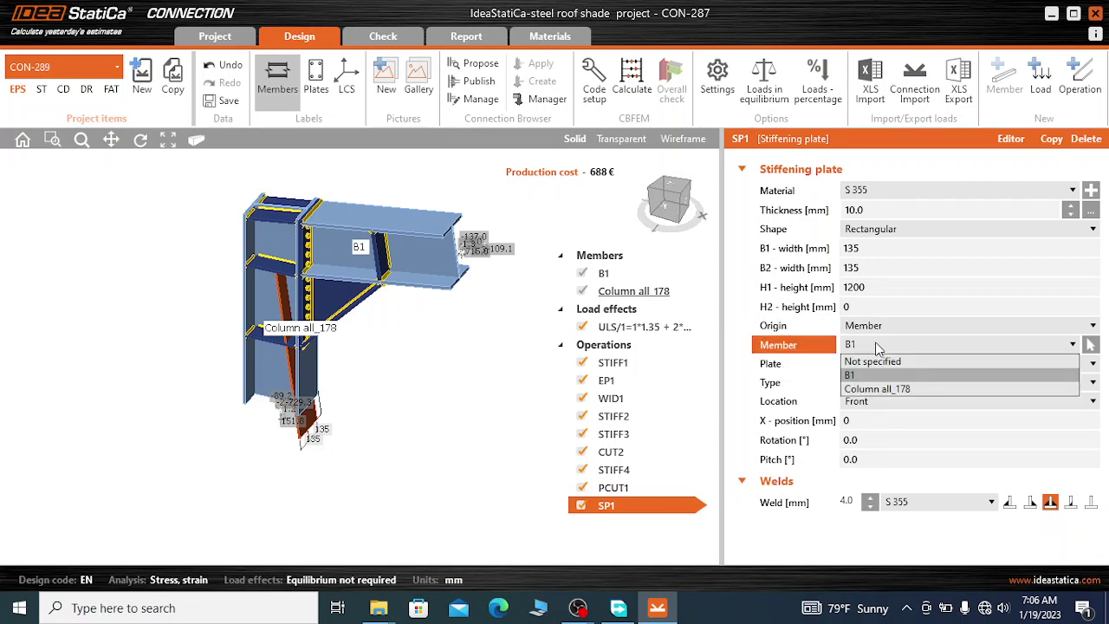
{"action": "left_click", "coordinate": [893, 386]}
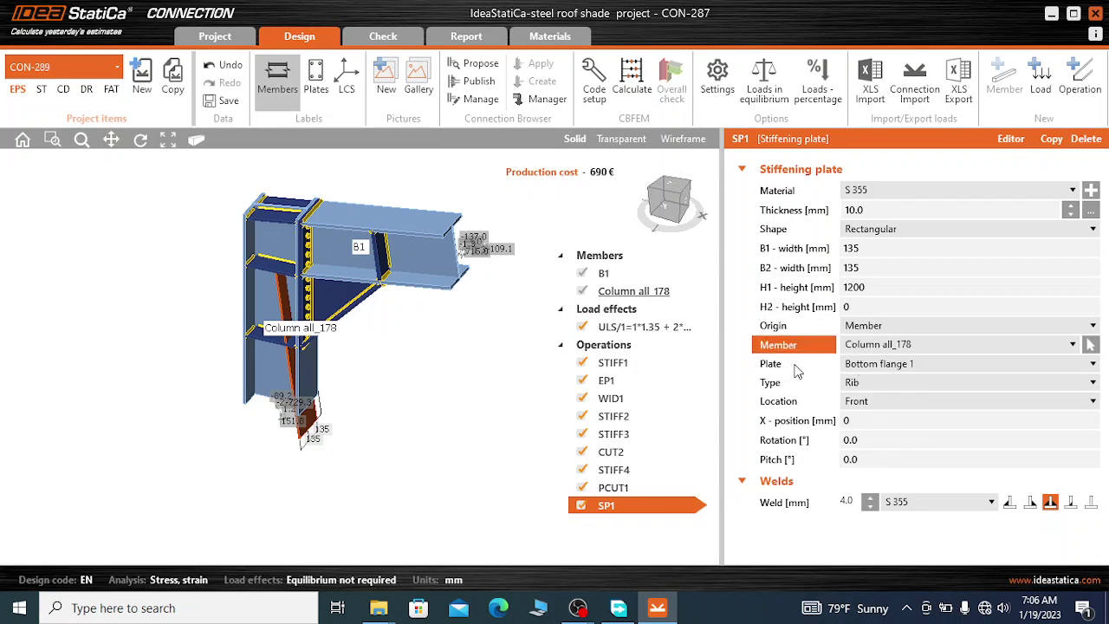
{"action": "left_click", "coordinate": [942, 363]}
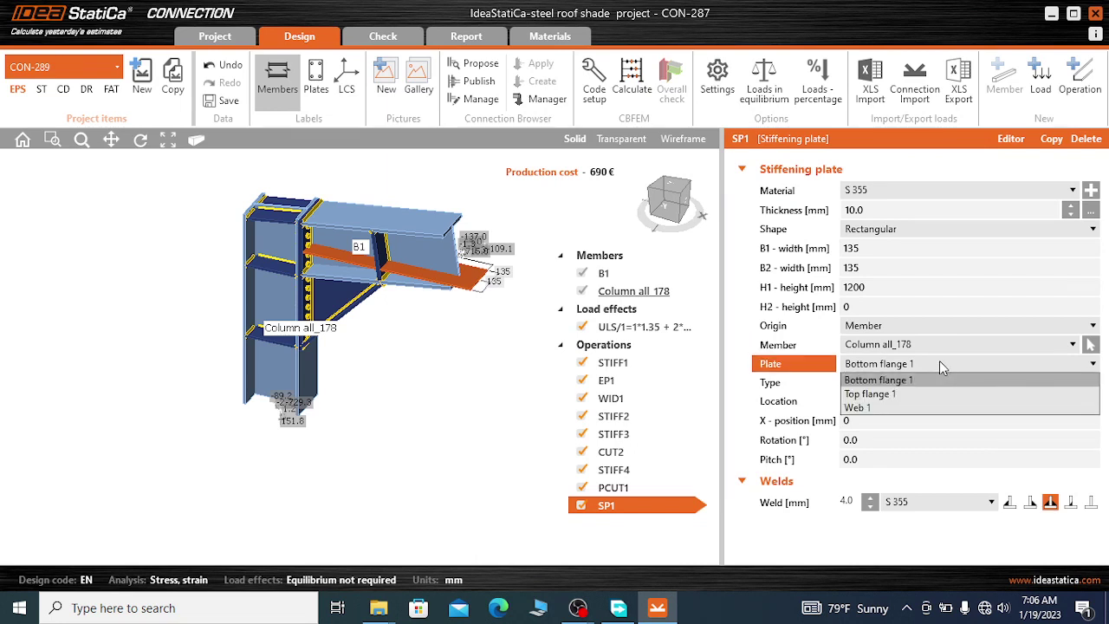
{"action": "left_click", "coordinate": [871, 407]}
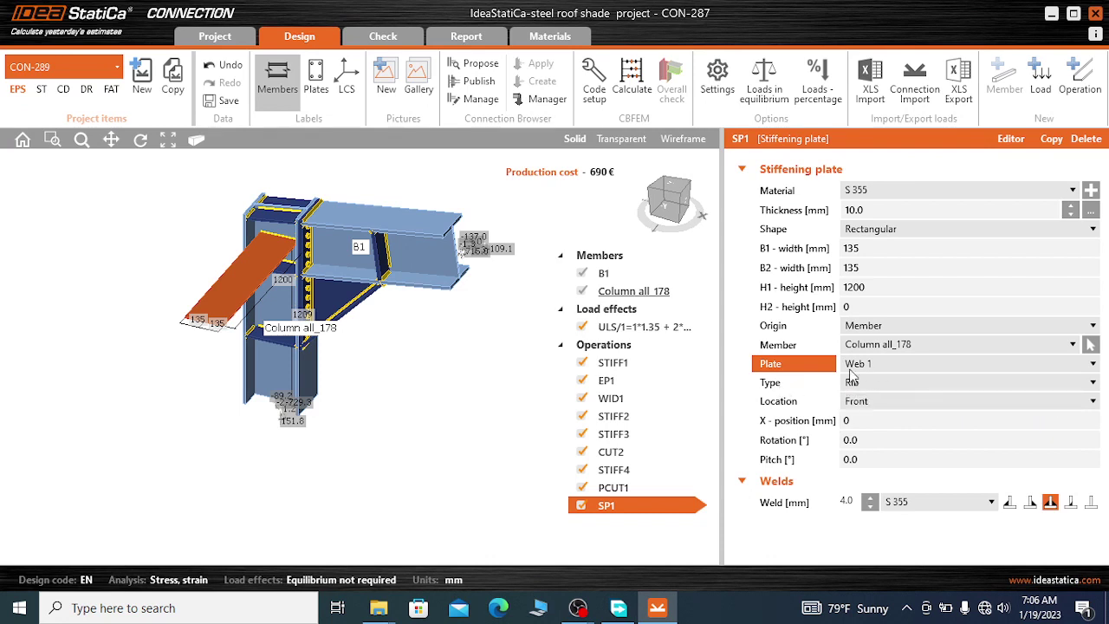
- Make the stiffening plate a Doubler located on both sides of the column web
{"action": "left_click", "coordinate": [873, 385]}
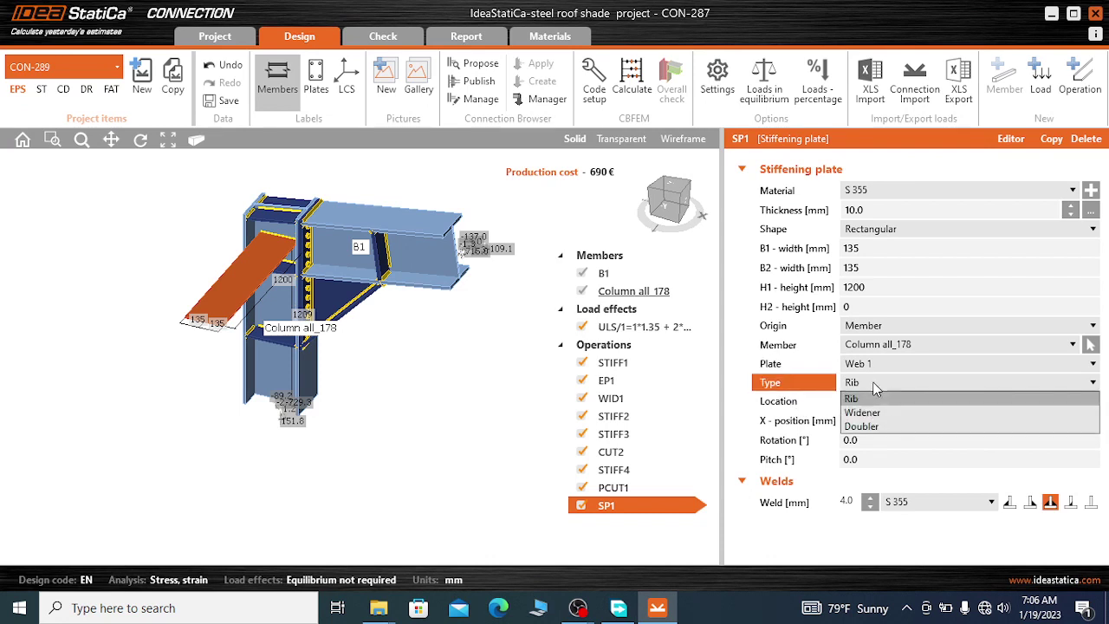
{"action": "left_click", "coordinate": [874, 428]}
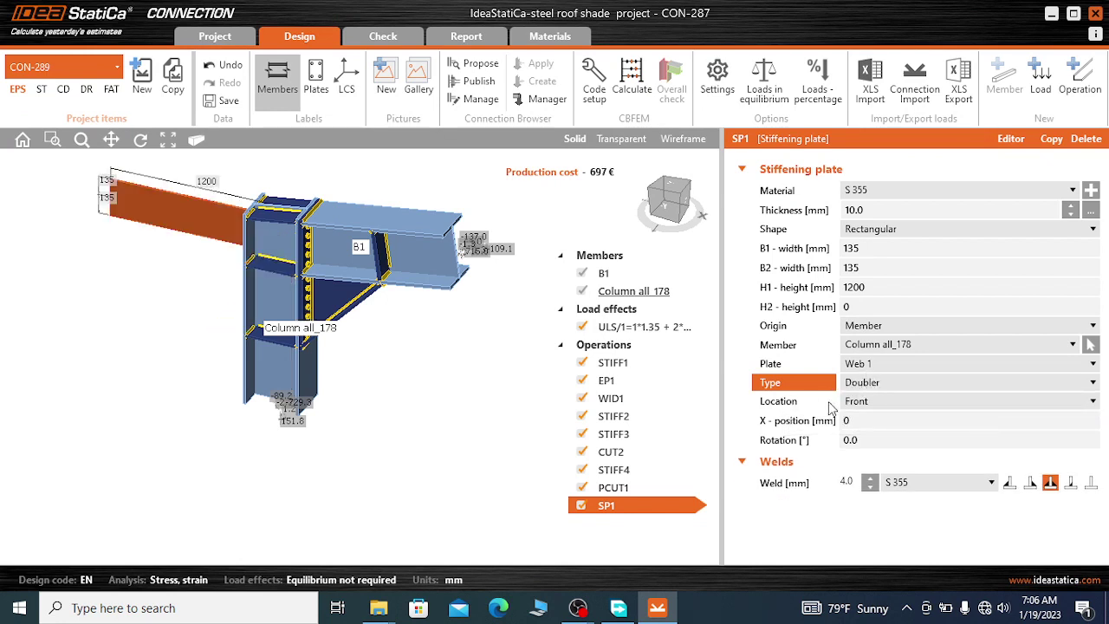
{"action": "left_click", "coordinate": [889, 401]}
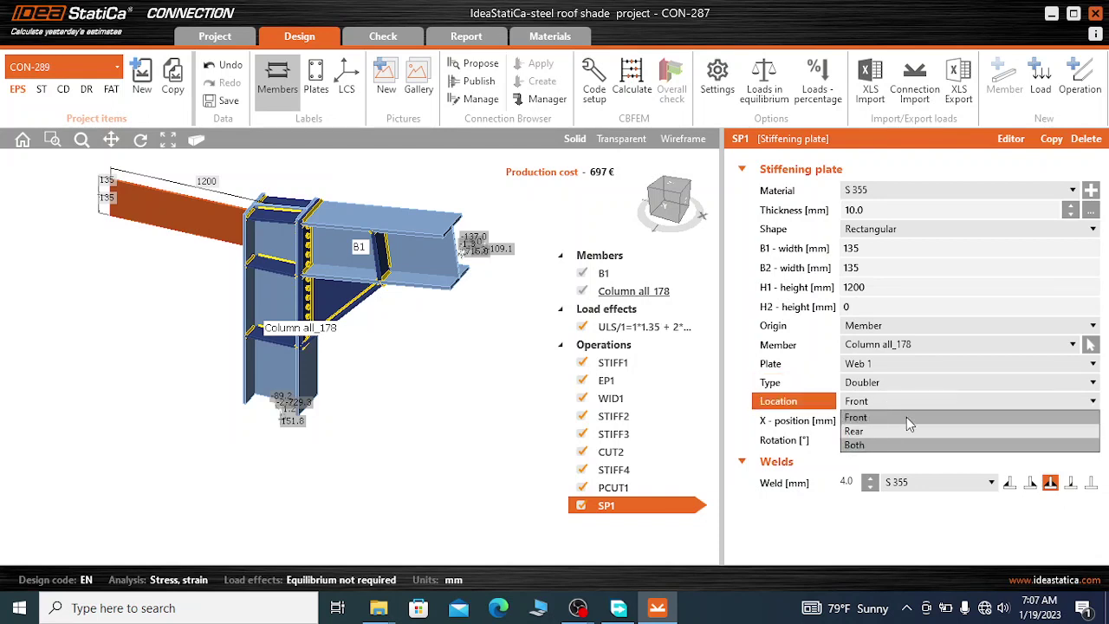
{"action": "left_click", "coordinate": [907, 445]}
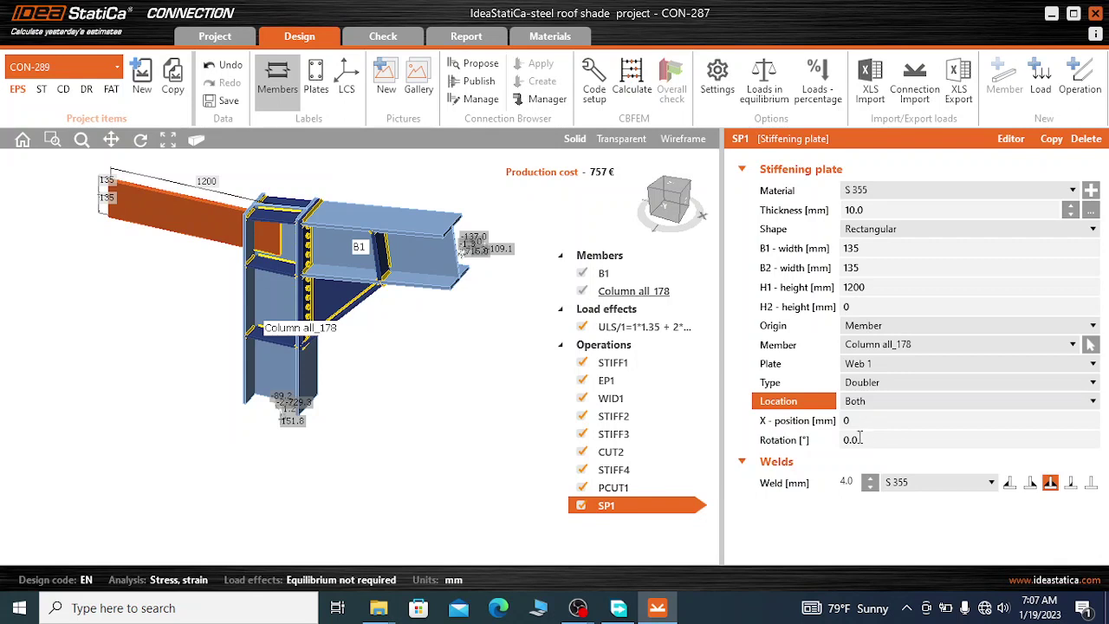
- Rotate the doubler plates by 90° so they run along the column axis
{"action": "left_click", "coordinate": [860, 440]}
{"action": "type", "text": "90"}
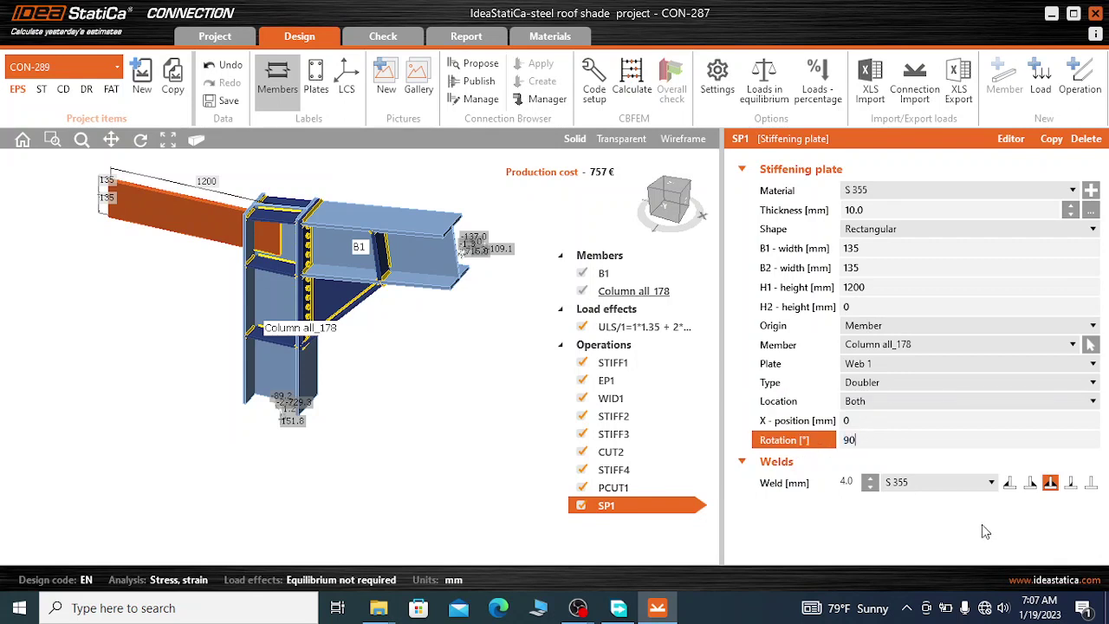
{"action": "key", "text": "Tab"}
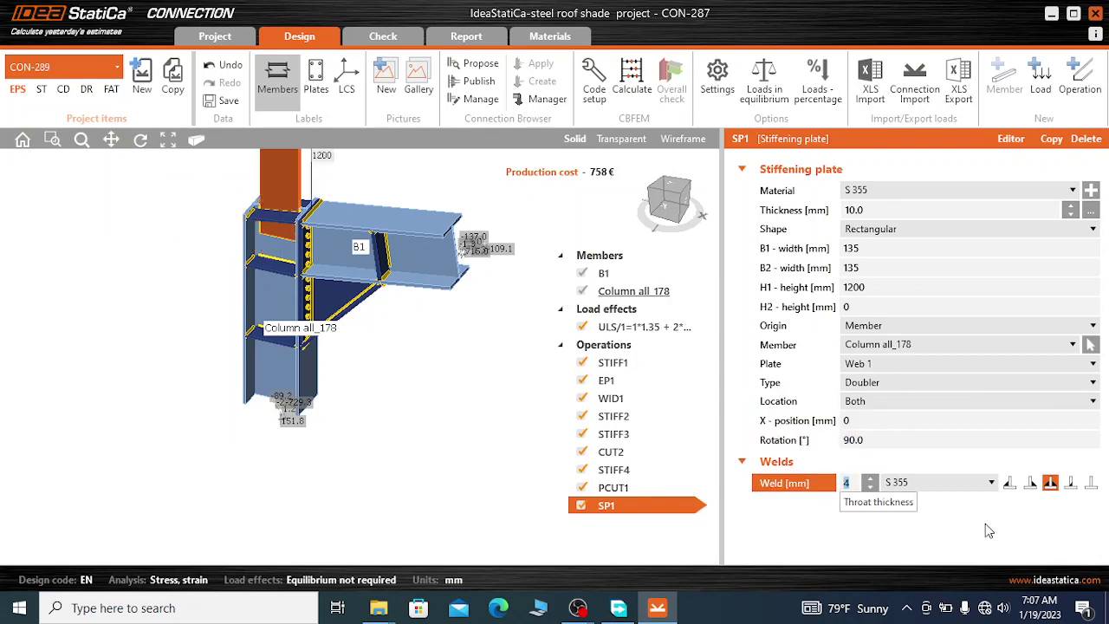
{"action": "scroll", "coordinate": [379, 358], "scroll_direction": "down", "scroll_amount": 2}
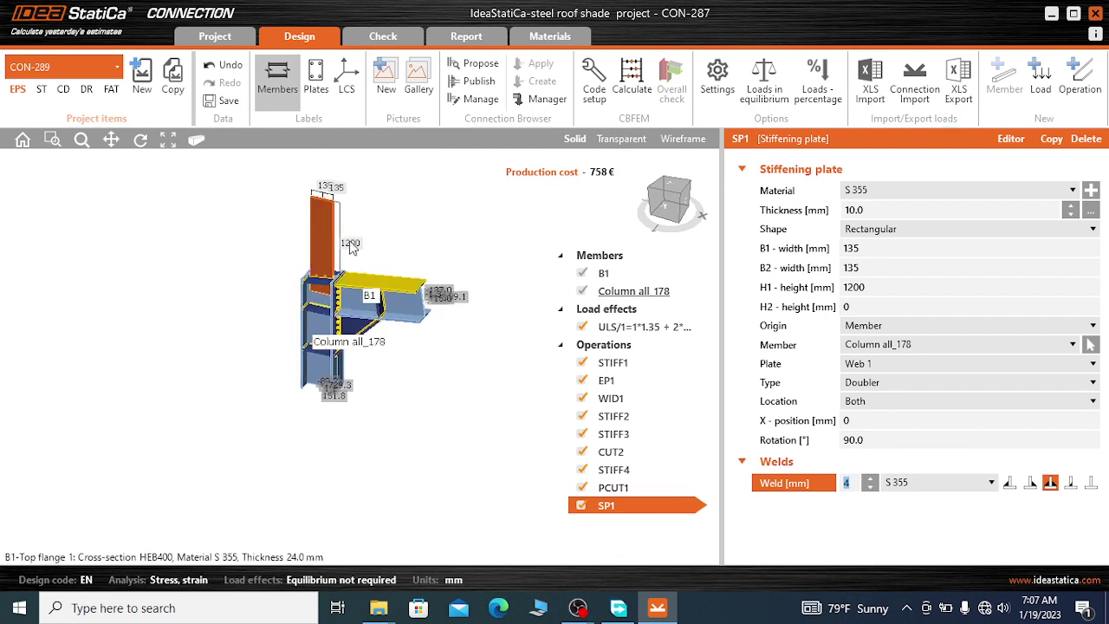
{"action": "scroll", "coordinate": [368, 289], "scroll_direction": "up", "scroll_amount": 2}
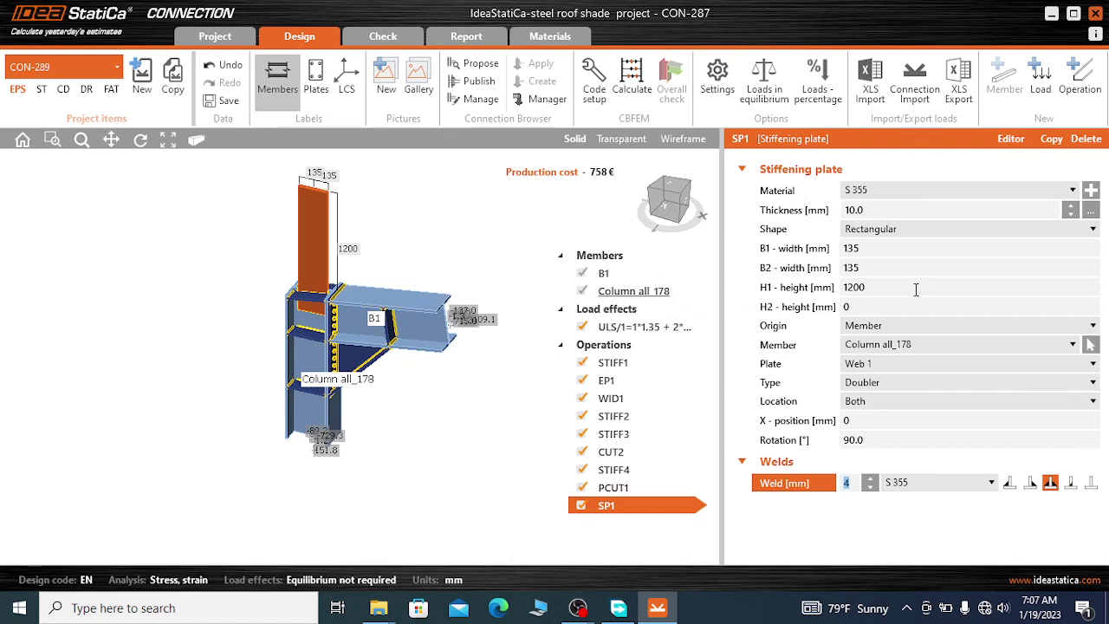
- Set the doubler plate's H1 height to 0 mm and its H2 height to 1200 mm
{"action": "left_click", "coordinate": [856, 287]}
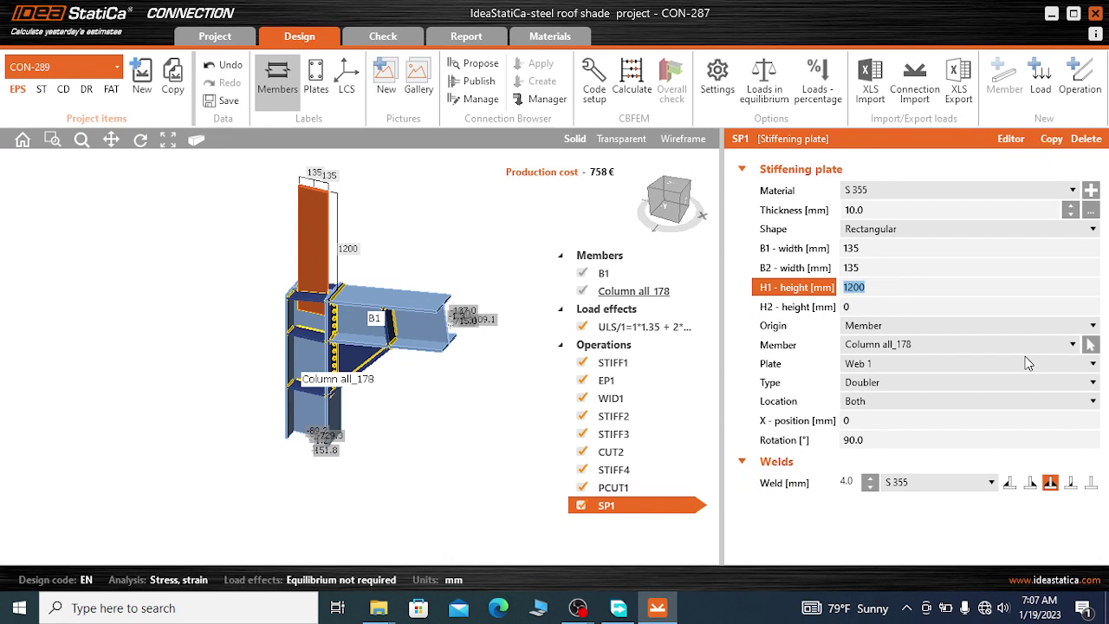
{"action": "type", "text": "0"}
{"action": "left_click", "coordinate": [856, 305]}
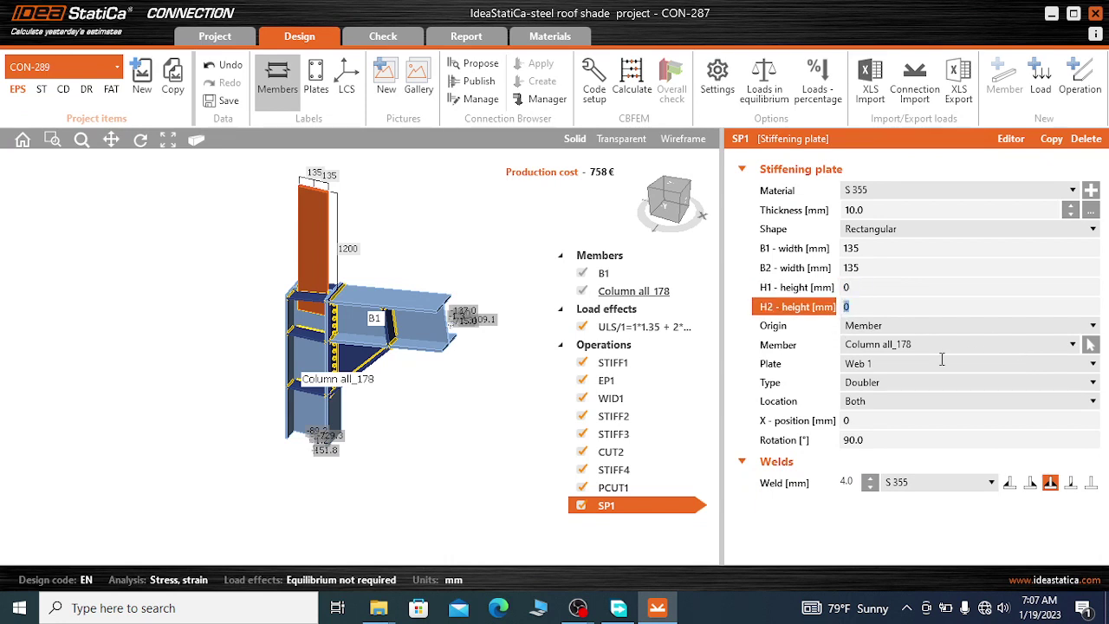
{"action": "type", "text": "1200"}
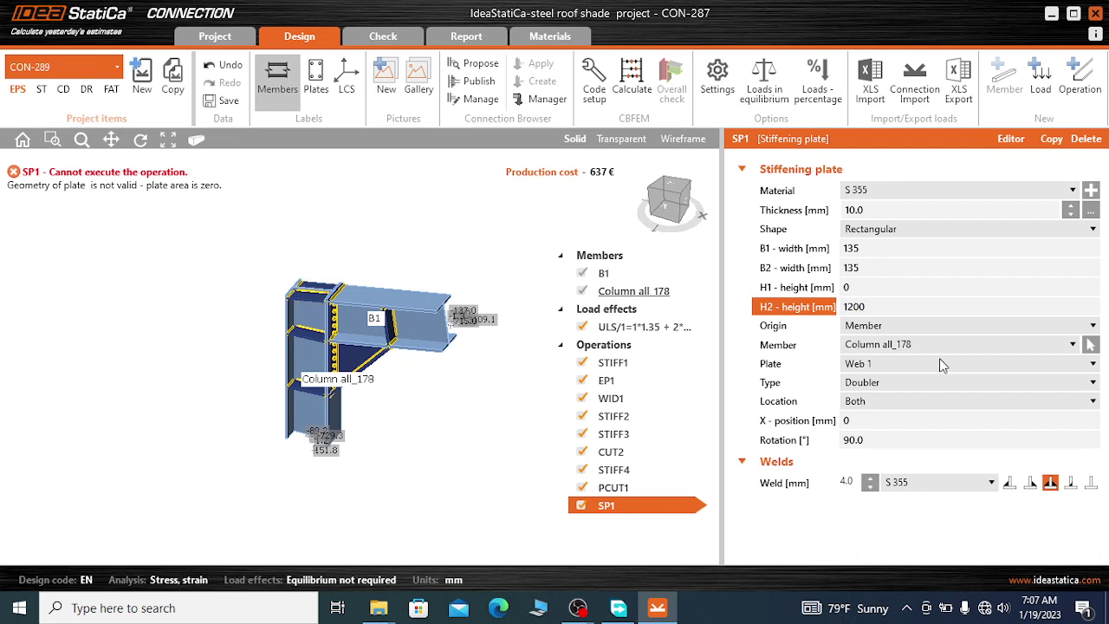
- Set the doubler plate's H1 height to 180 mm and check its coverage of the column web panels
{"action": "left_click", "coordinate": [864, 288]}
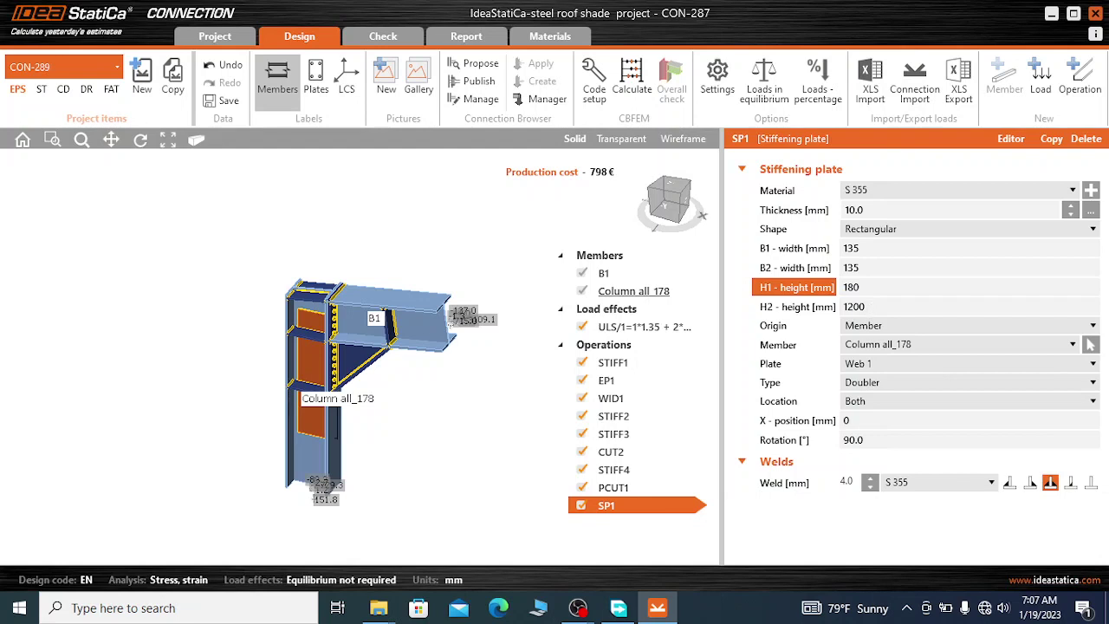
{"action": "left_click", "coordinate": [854, 306]}
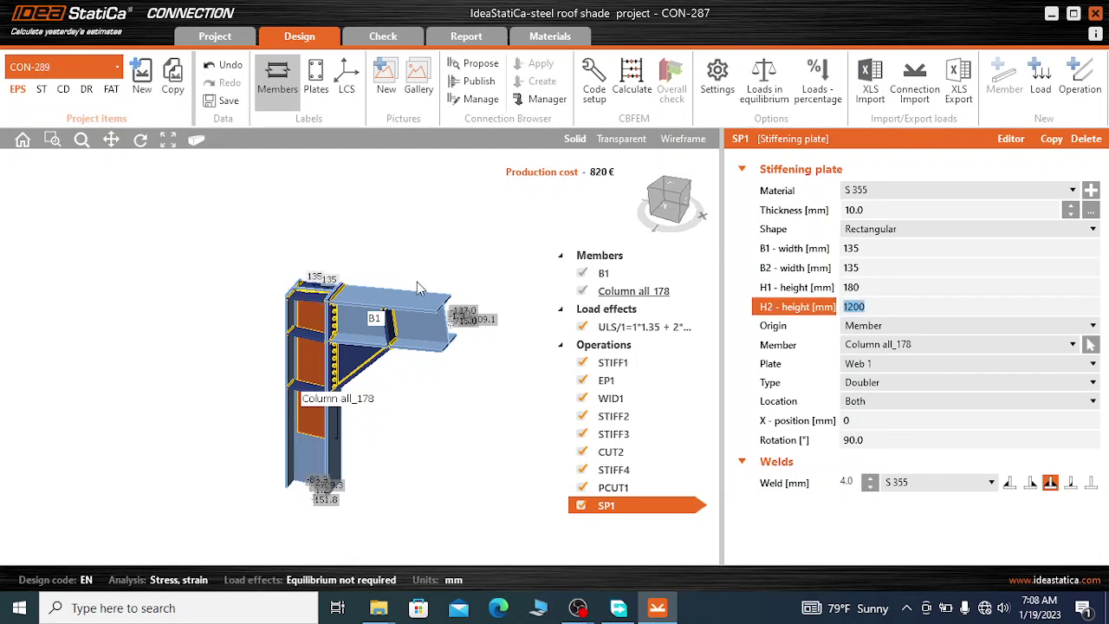
{"action": "scroll", "coordinate": [319, 298], "scroll_direction": "up", "scroll_amount": 3}
{"action": "left_click", "coordinate": [683, 208]}
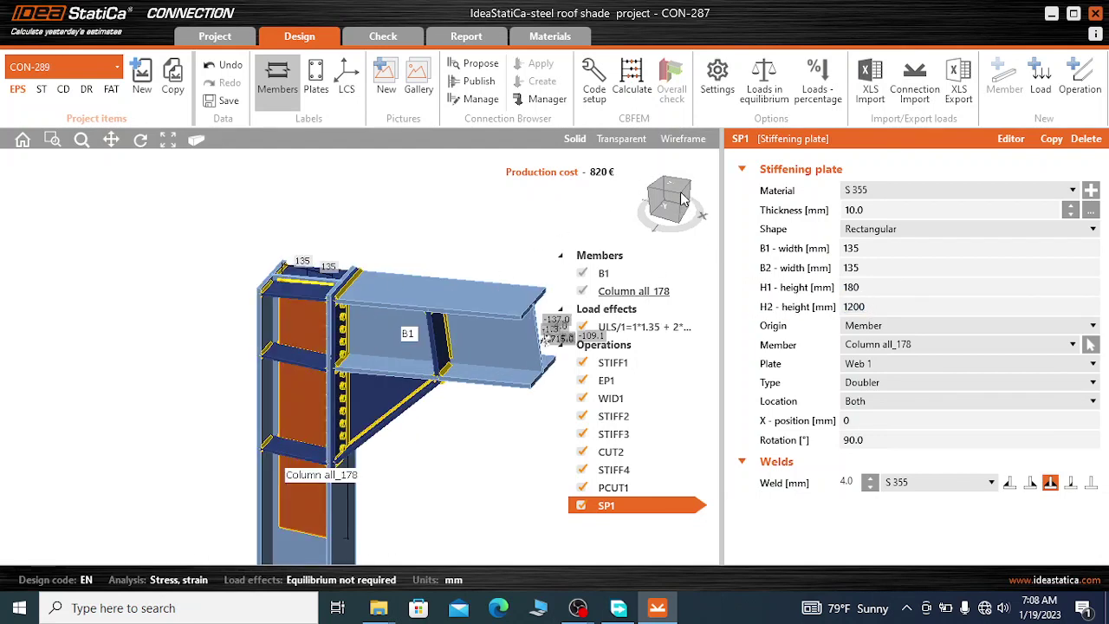
- Set the doubler plate's H1 height to 160 mm
{"action": "left_click", "coordinate": [683, 183]}
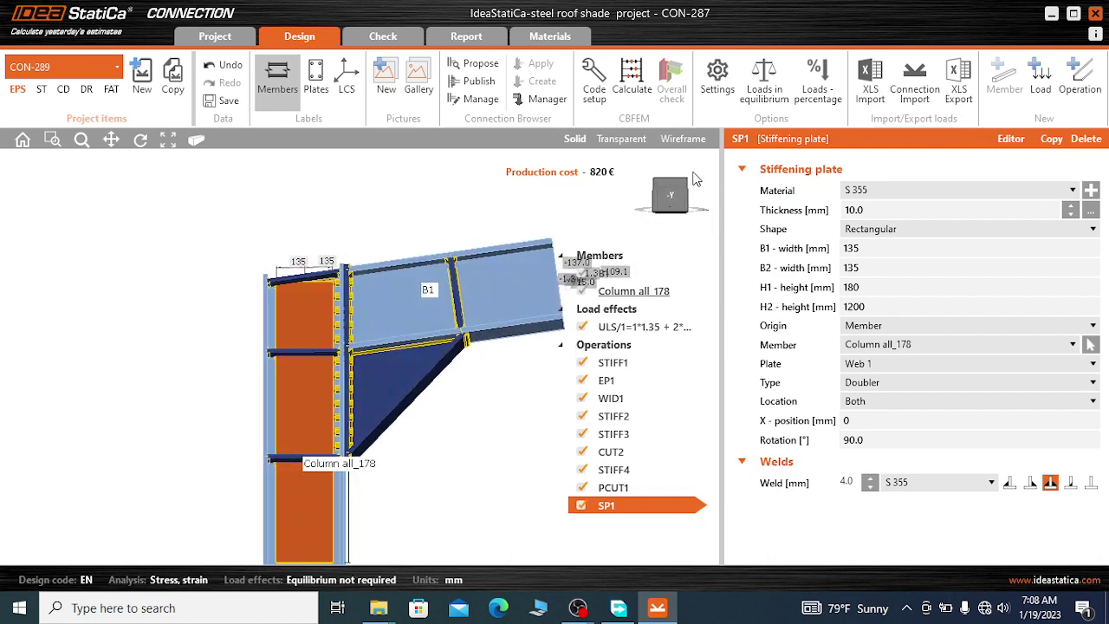
{"action": "scroll", "coordinate": [328, 294], "scroll_direction": "up", "scroll_amount": 2}
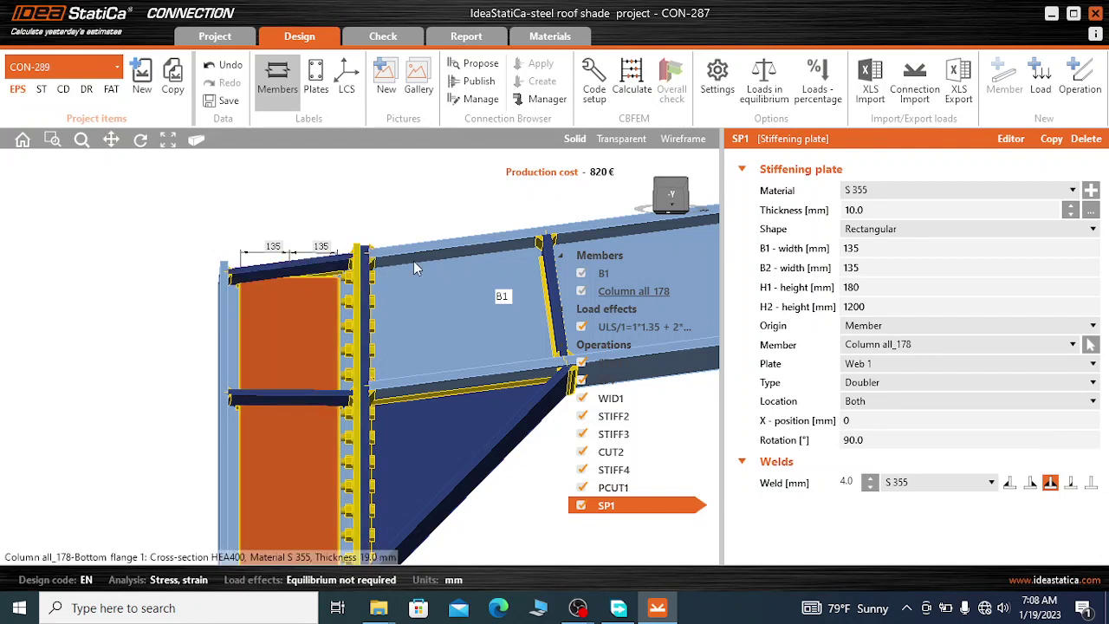
{"action": "left_click", "coordinate": [864, 287]}
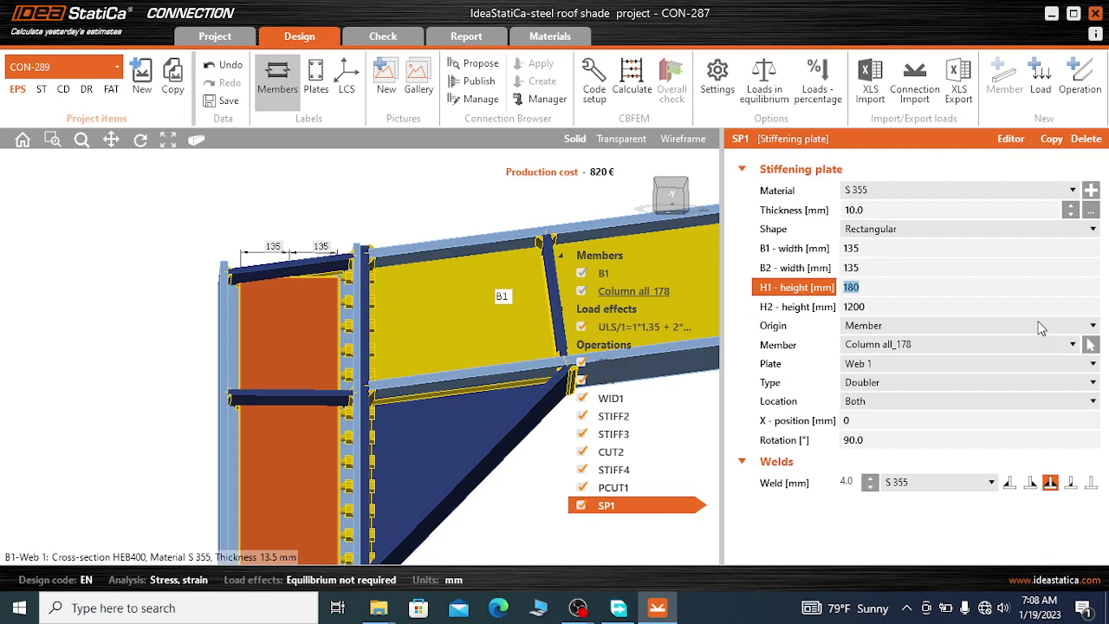
{"action": "type", "text": "1"}
{"action": "key", "text": "Tab"}
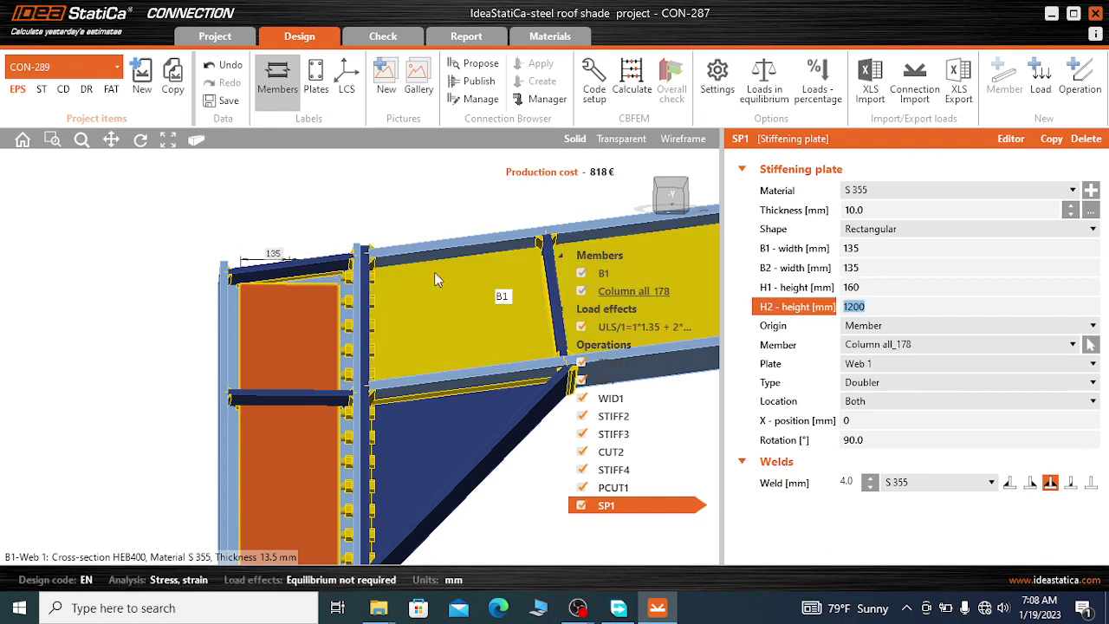
- Set the doubler plate's H1 height to 150 mm and check its fit below the sloping top stiffener
{"action": "scroll", "coordinate": [250, 288], "scroll_direction": "up", "scroll_amount": 2}
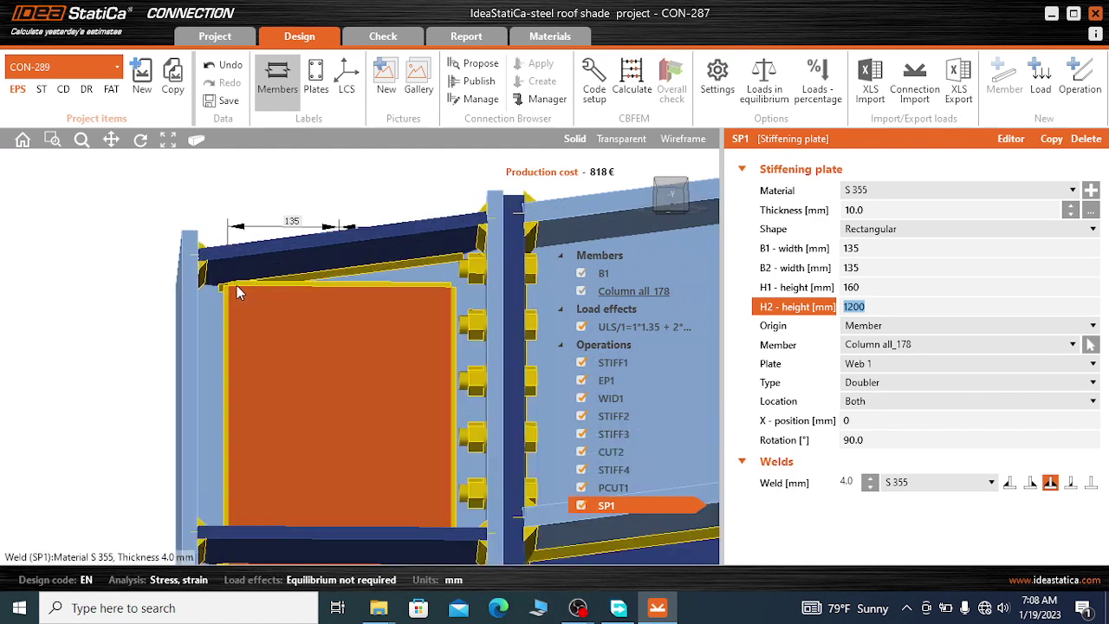
{"action": "right_click_drag", "start_coordinate": [270, 282], "coordinate": [741, 295]}
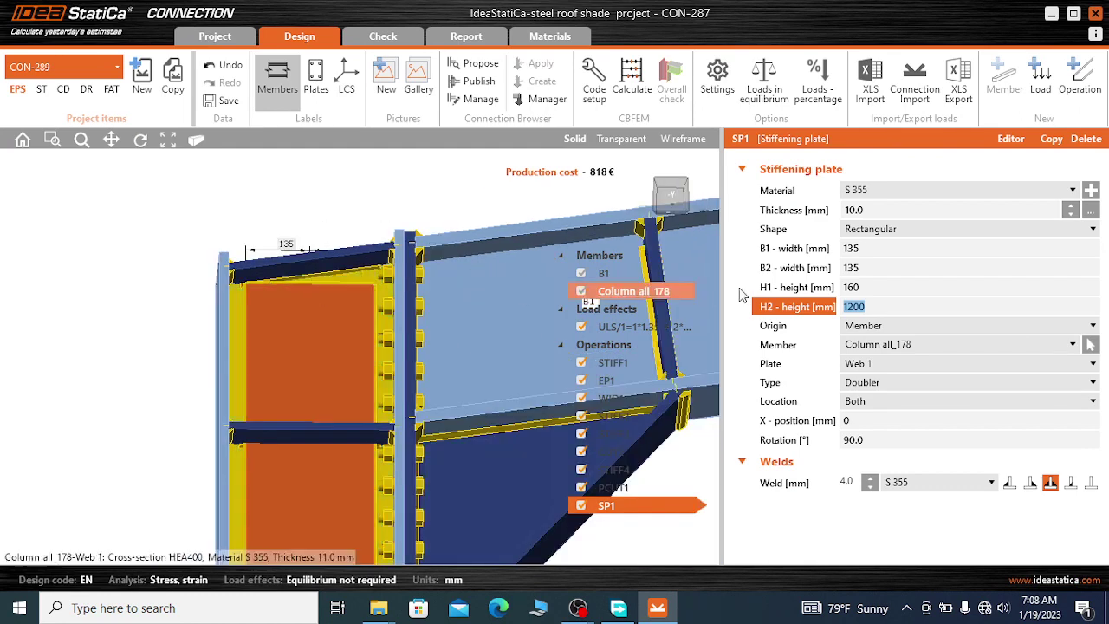
{"action": "left_click", "coordinate": [872, 286]}
{"action": "type", "text": "1"}
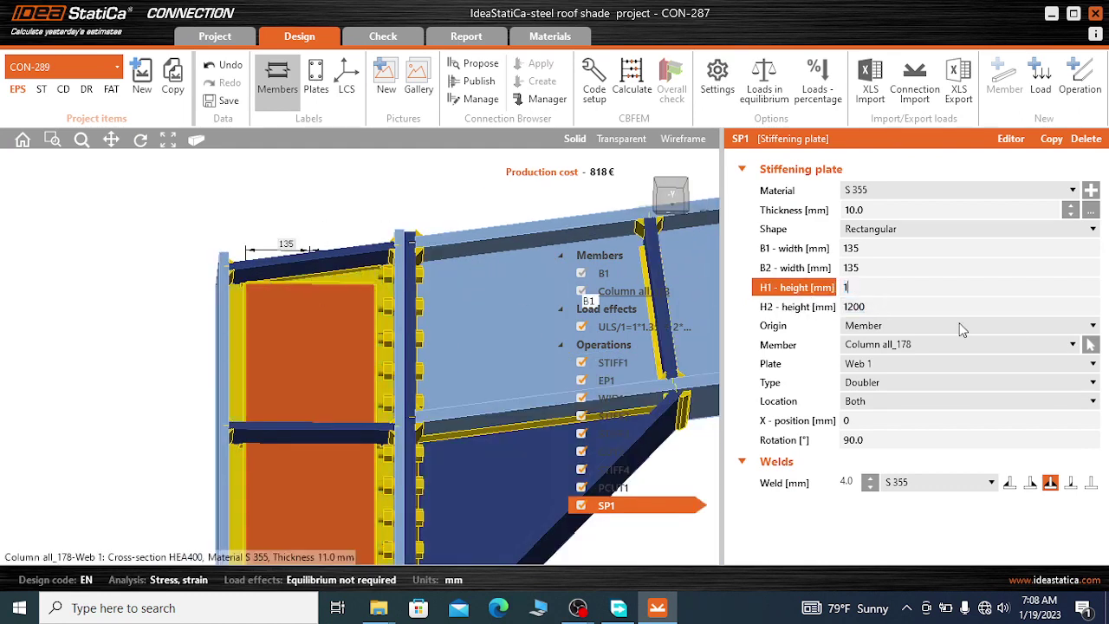
{"action": "type", "text": "50"}
{"action": "key", "text": "Tab"}
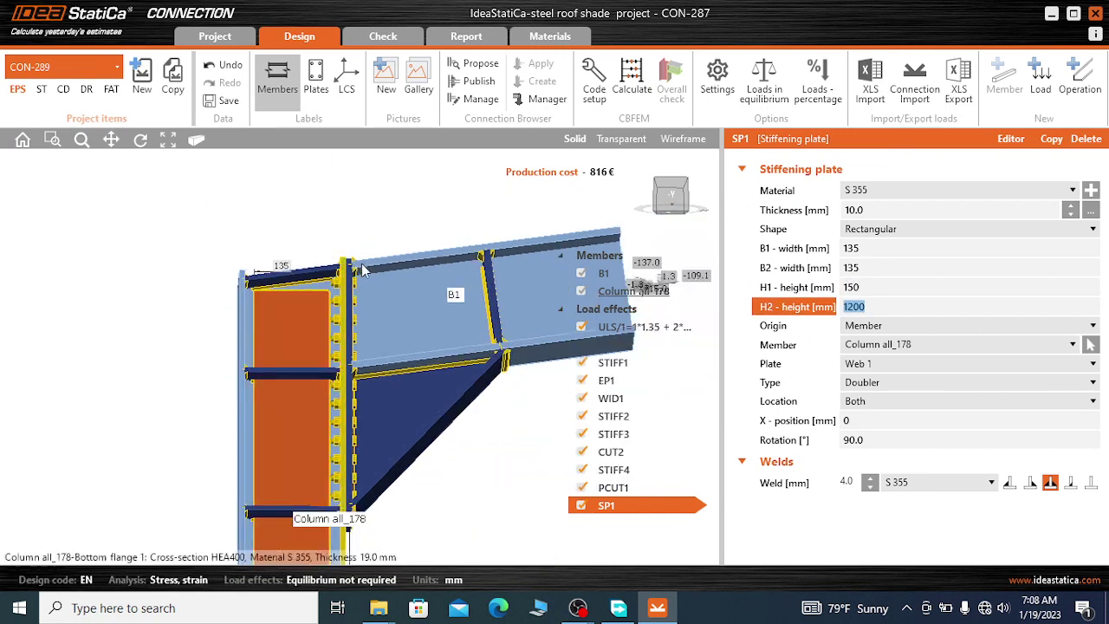
{"action": "scroll", "coordinate": [286, 298], "scroll_direction": "up", "scroll_amount": 3}
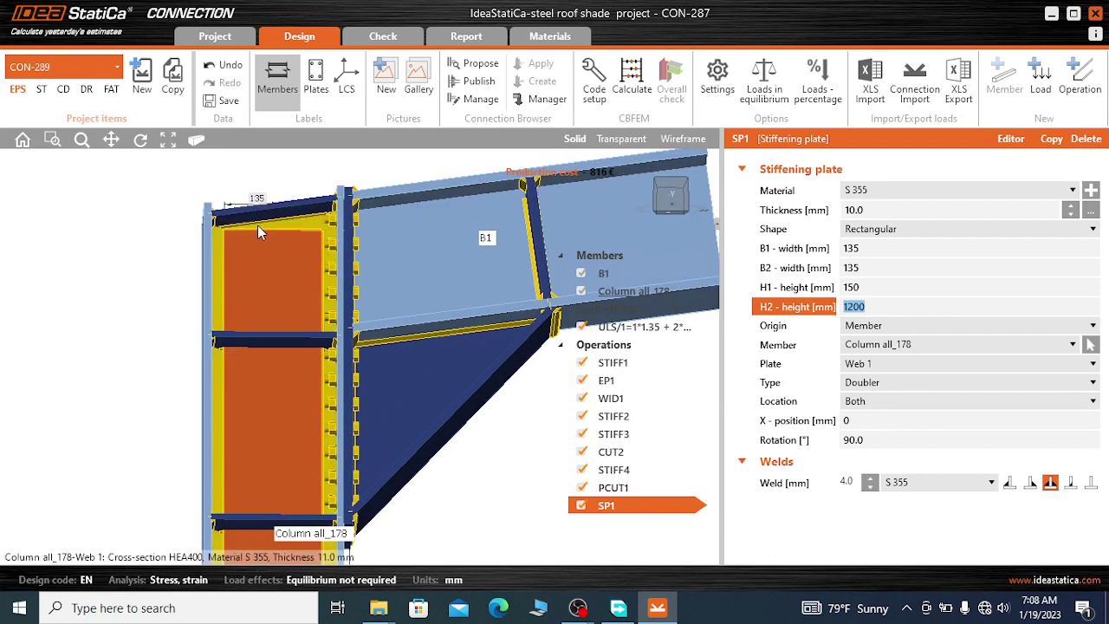
{"action": "scroll", "coordinate": [257, 226], "scroll_direction": "up", "scroll_amount": 3}
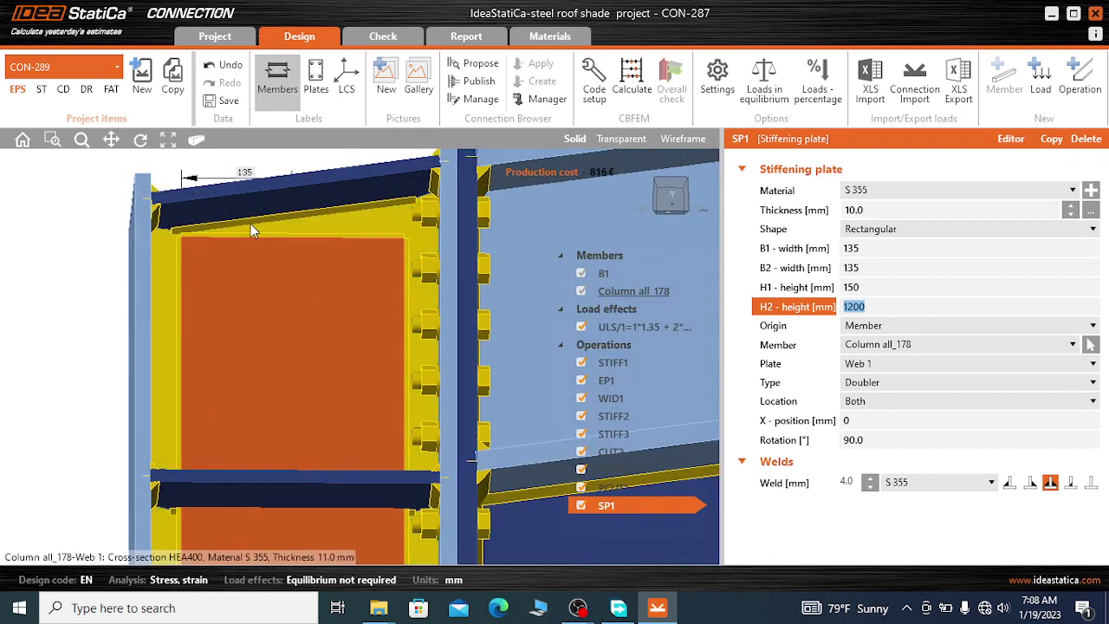
{"action": "scroll", "coordinate": [221, 235], "scroll_direction": "down", "scroll_amount": 4}
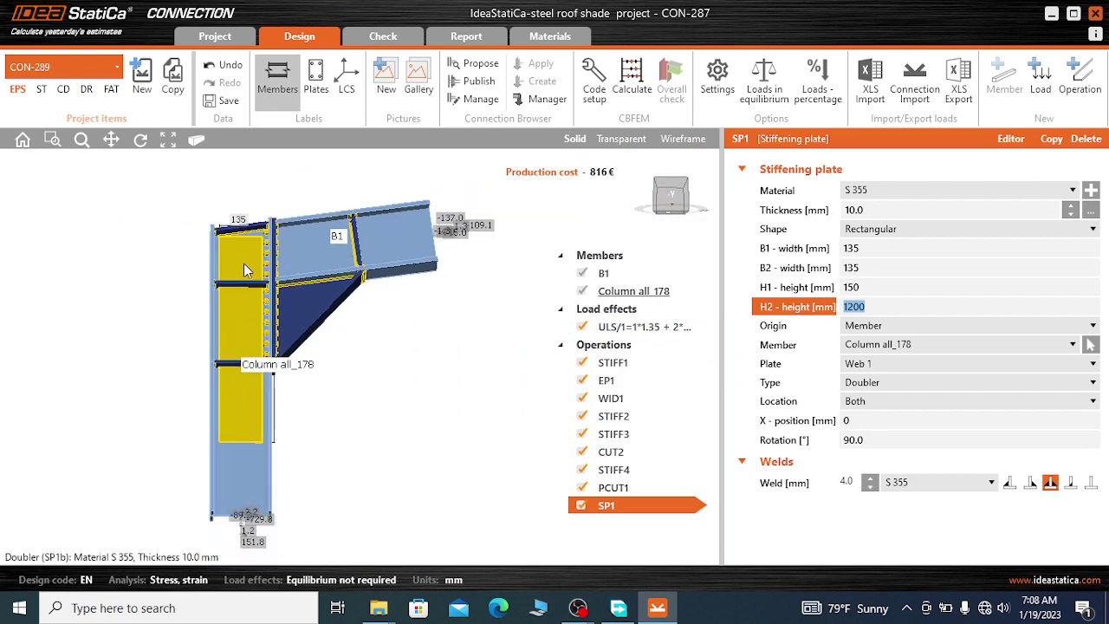
{"action": "scroll", "coordinate": [235, 237], "scroll_direction": "down", "scroll_amount": 2}
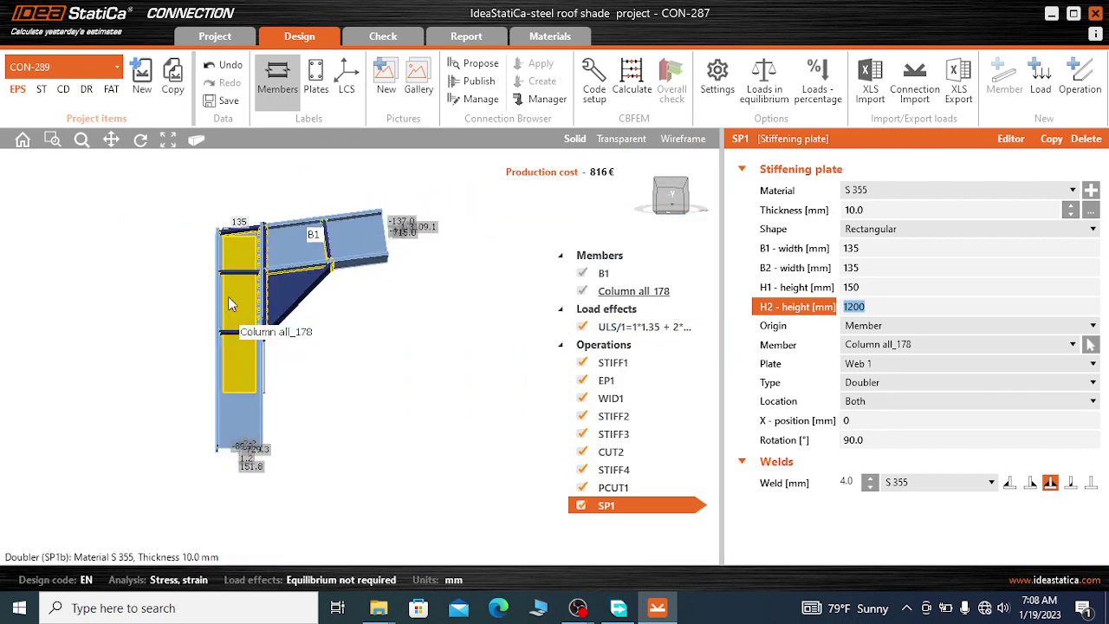
{"action": "scroll", "coordinate": [227, 292], "scroll_direction": "up", "scroll_amount": 3}
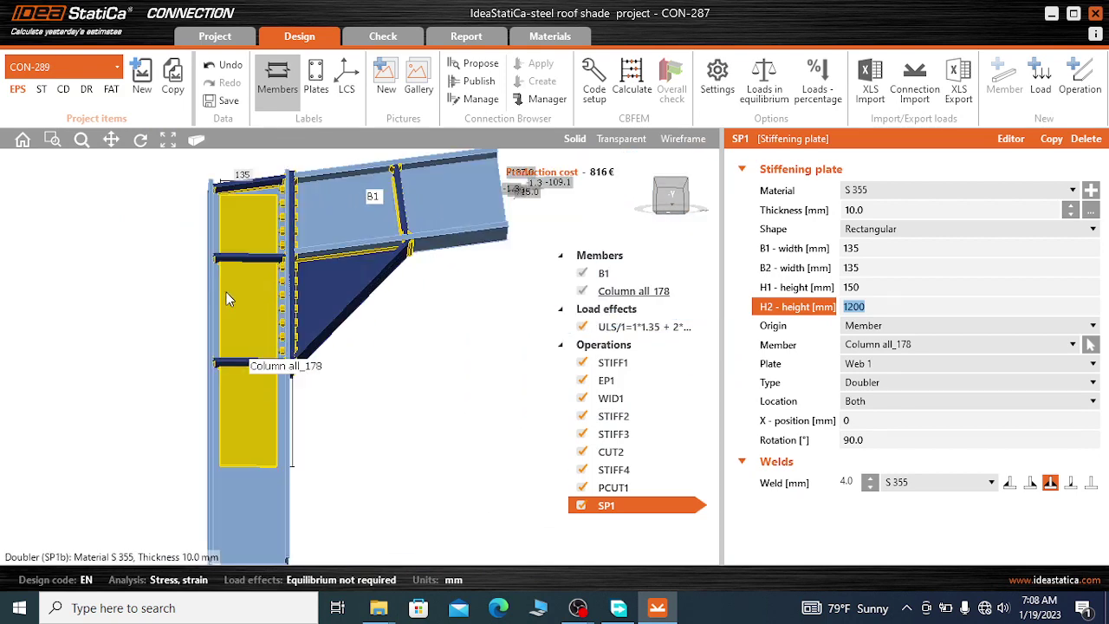
- Examine where the doubler plates run past the horizontal column stiffeners
{"action": "left_click", "coordinate": [665, 192]}
{"action": "left_click_drag", "start_coordinate": [666, 192], "coordinate": [646, 204]}
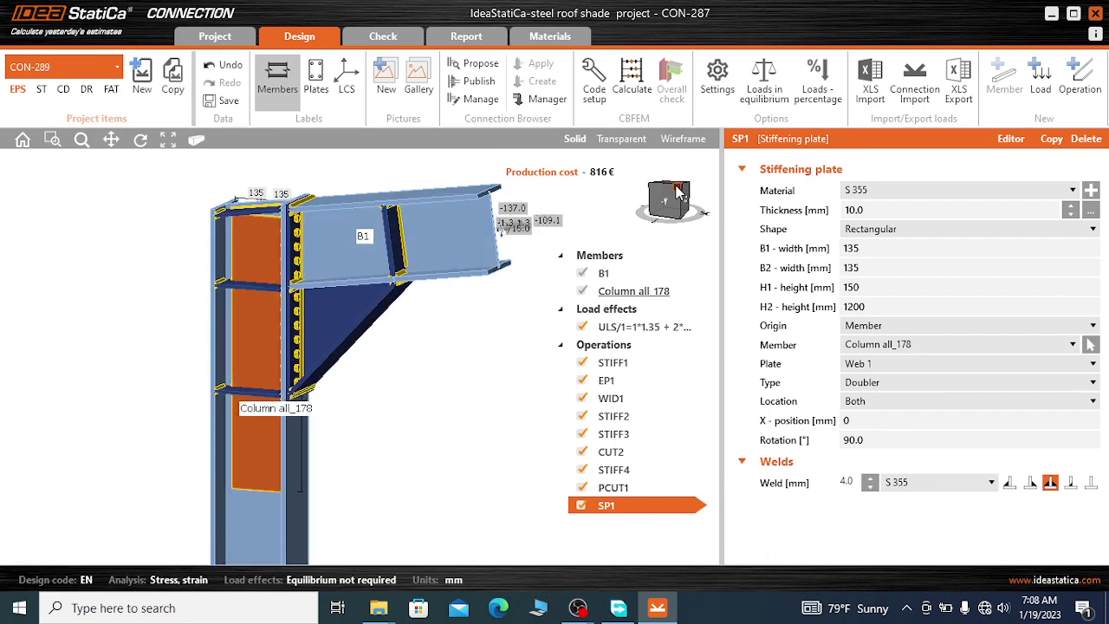
{"action": "left_click_drag", "start_coordinate": [679, 192], "coordinate": [675, 189]}
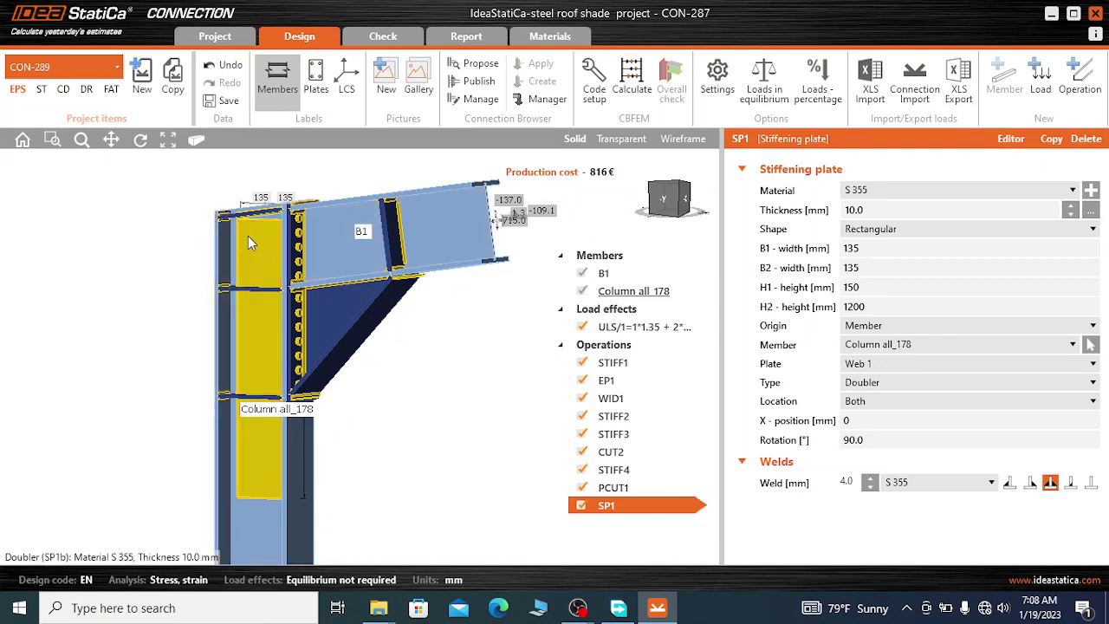
{"action": "scroll", "coordinate": [248, 236], "scroll_direction": "up", "scroll_amount": 3}
{"action": "scroll", "coordinate": [275, 233], "scroll_direction": "down", "scroll_amount": 3}
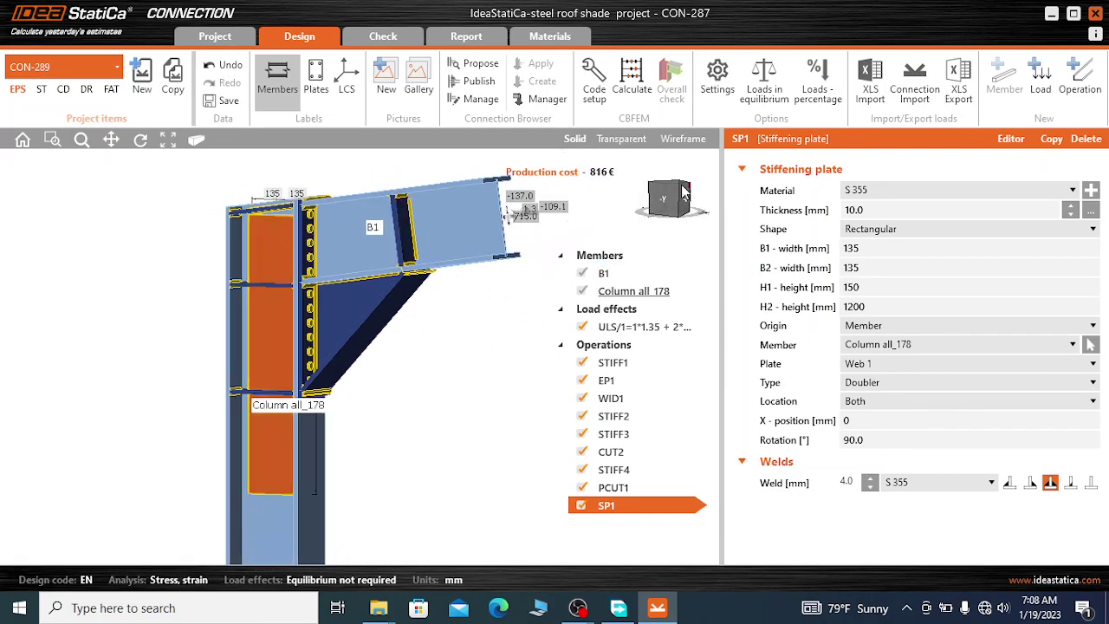
{"action": "left_click_drag", "start_coordinate": [679, 192], "coordinate": [681, 192]}
{"action": "scroll", "coordinate": [223, 278], "scroll_direction": "up", "scroll_amount": 4}
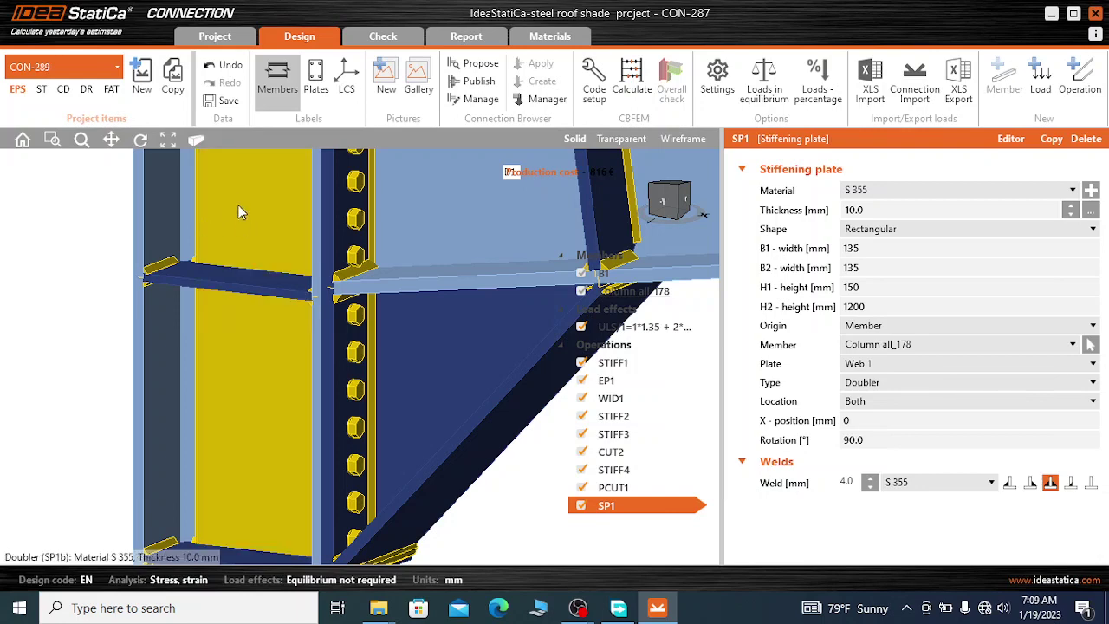
{"action": "scroll", "coordinate": [246, 211], "scroll_direction": "down", "scroll_amount": 3}
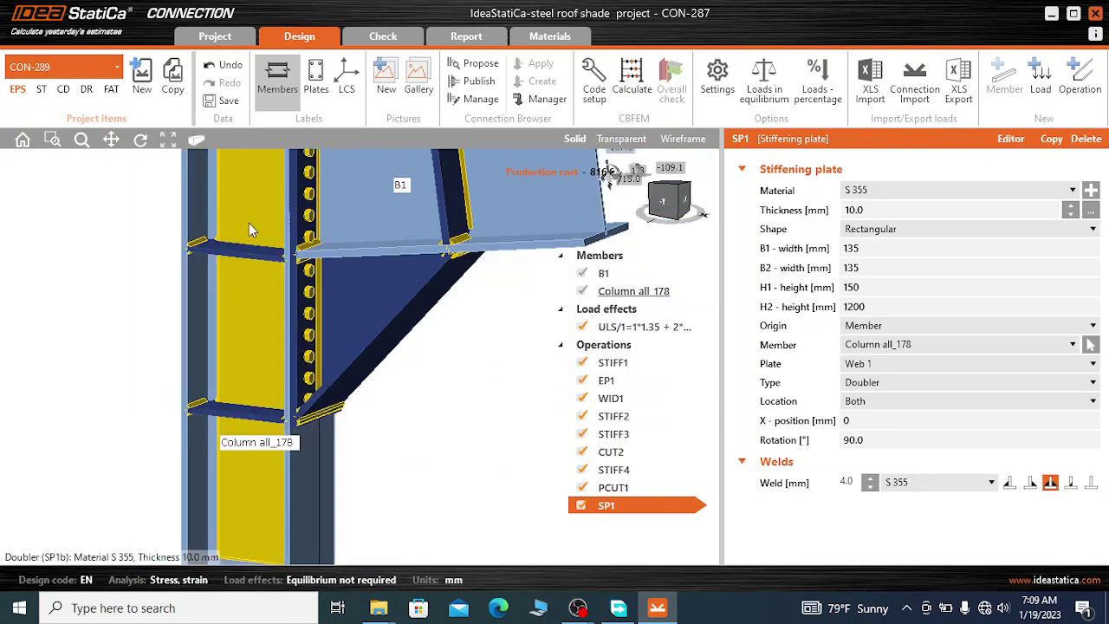
{"action": "scroll", "coordinate": [249, 224], "scroll_direction": "up", "scroll_amount": 4}
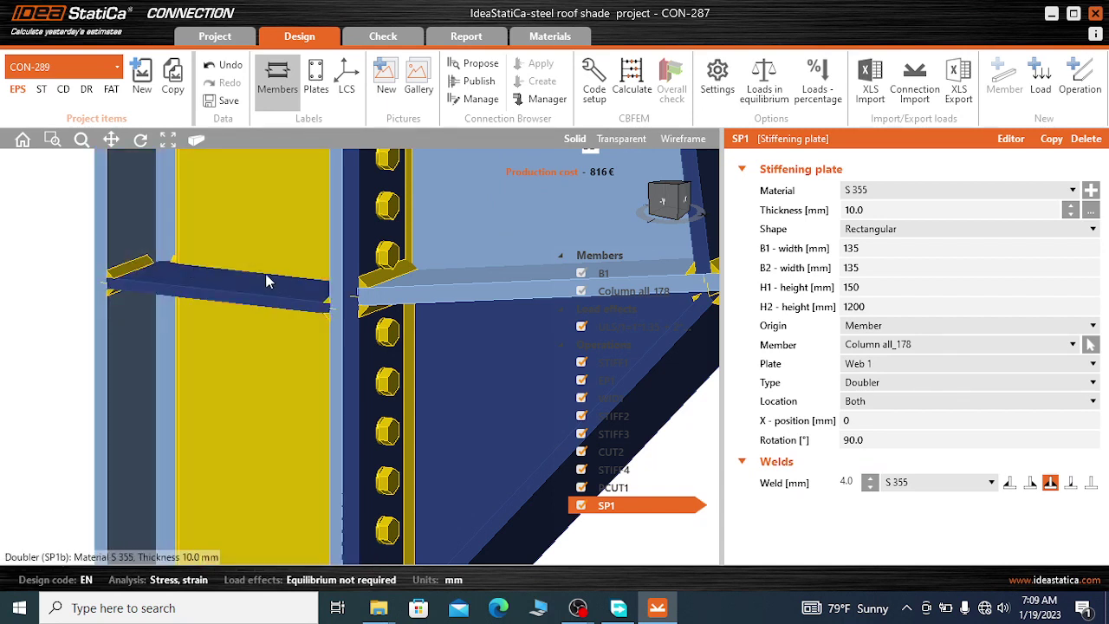
{"action": "scroll", "coordinate": [223, 284], "scroll_direction": "down", "scroll_amount": 5}
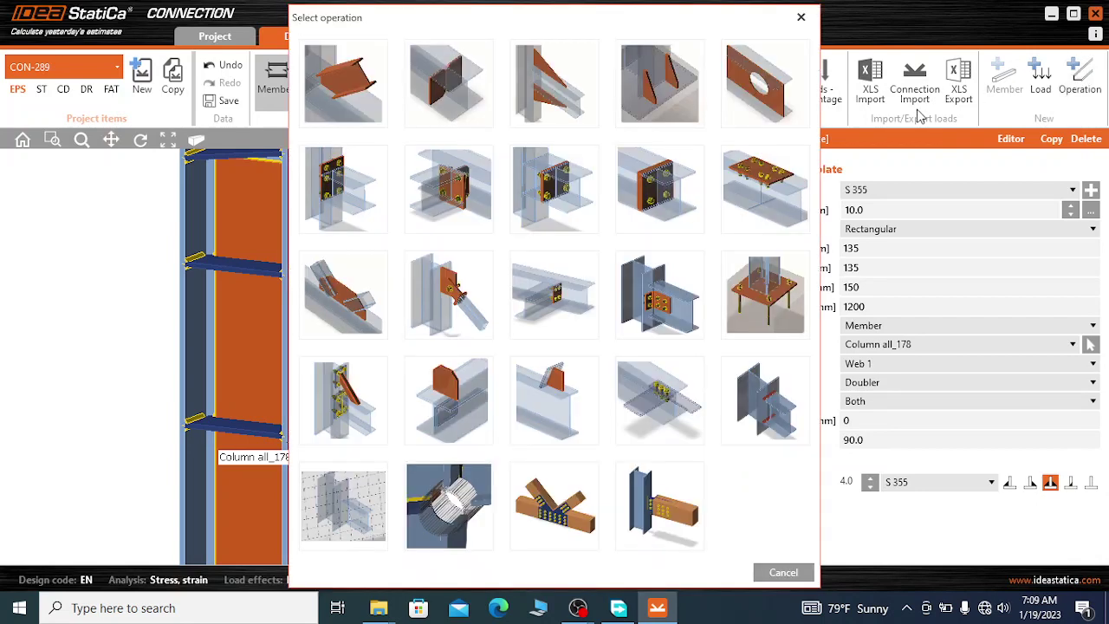
{"action": "left_click", "coordinate": [800, 17]}
- Set the doubler plates' weld to an 8.5 mm right-side single fillet and check the plates on both faces of the column web
{"action": "scroll", "coordinate": [233, 222], "scroll_direction": "up", "scroll_amount": 4}
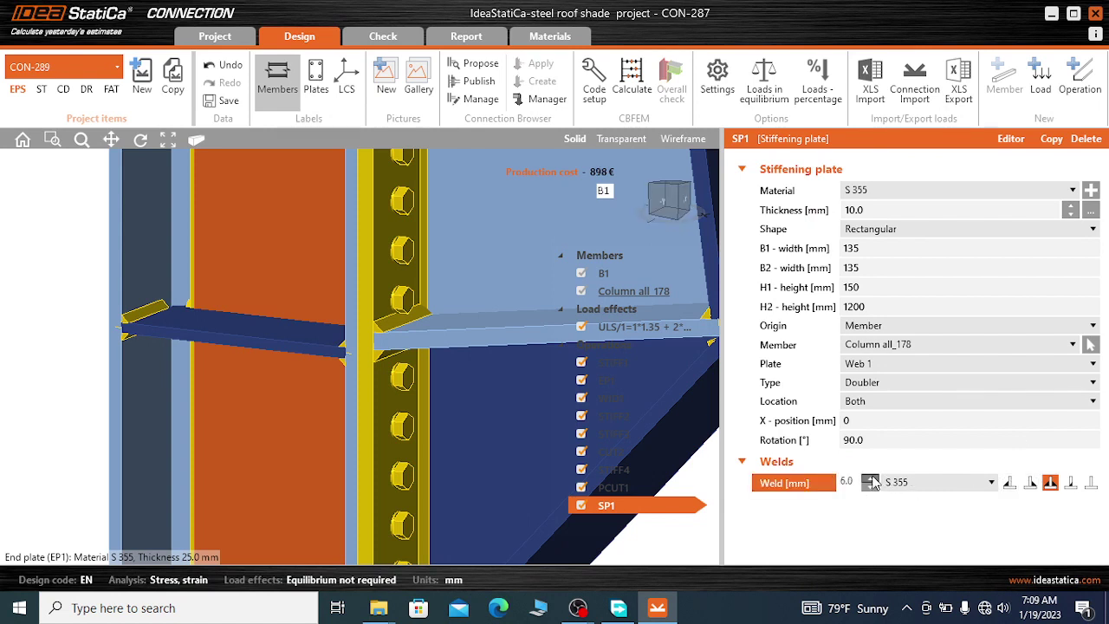
{"action": "left_click", "coordinate": [872, 479]}
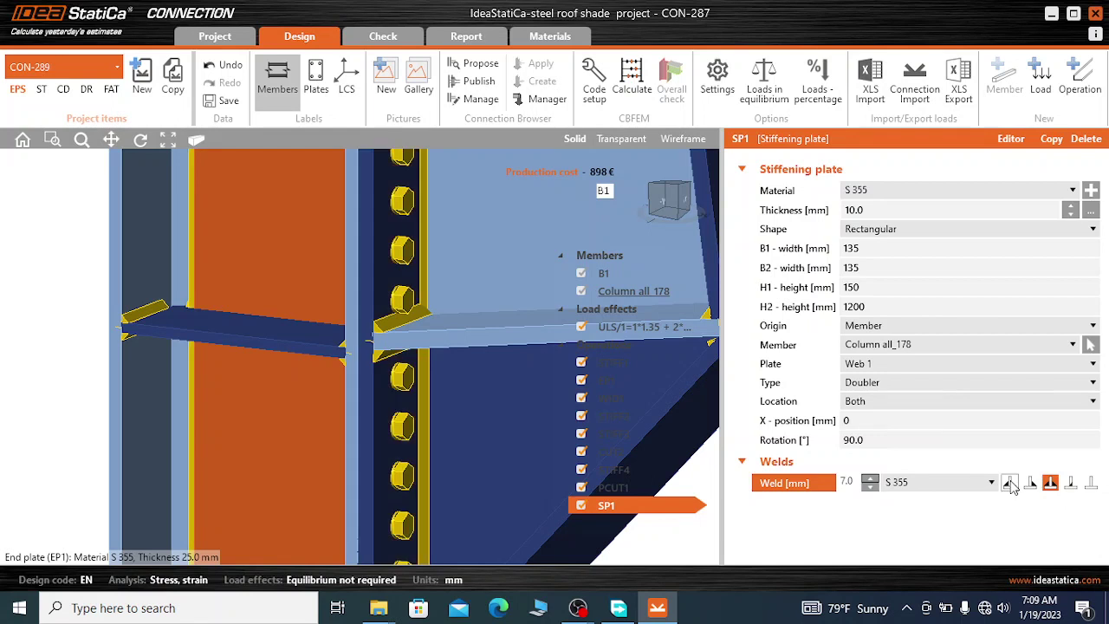
{"action": "left_click", "coordinate": [1010, 483]}
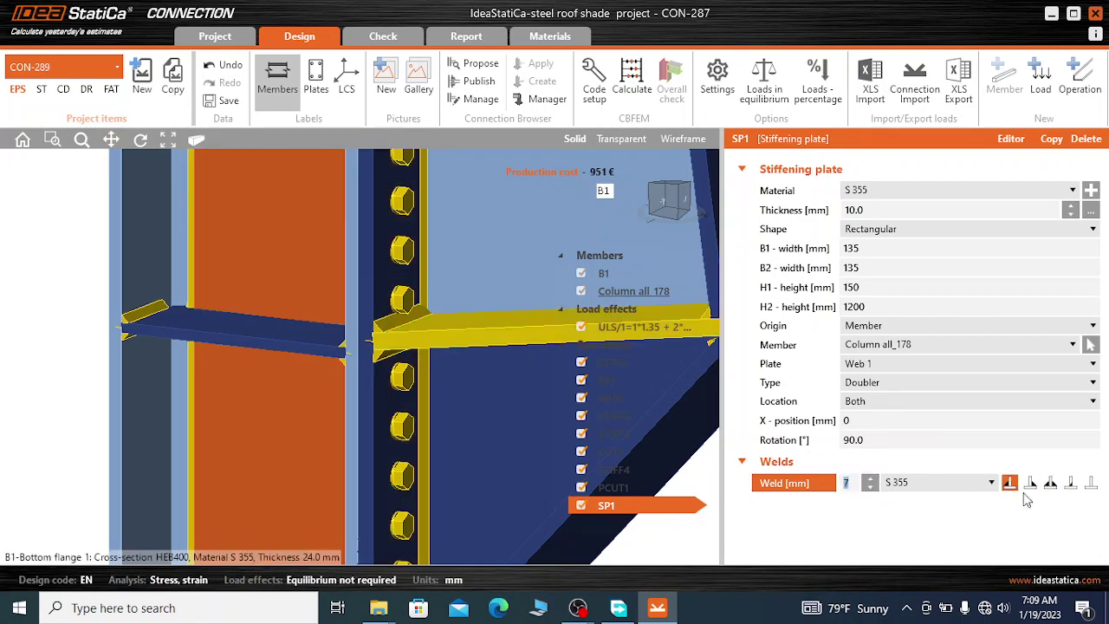
{"action": "left_click", "coordinate": [872, 479]}
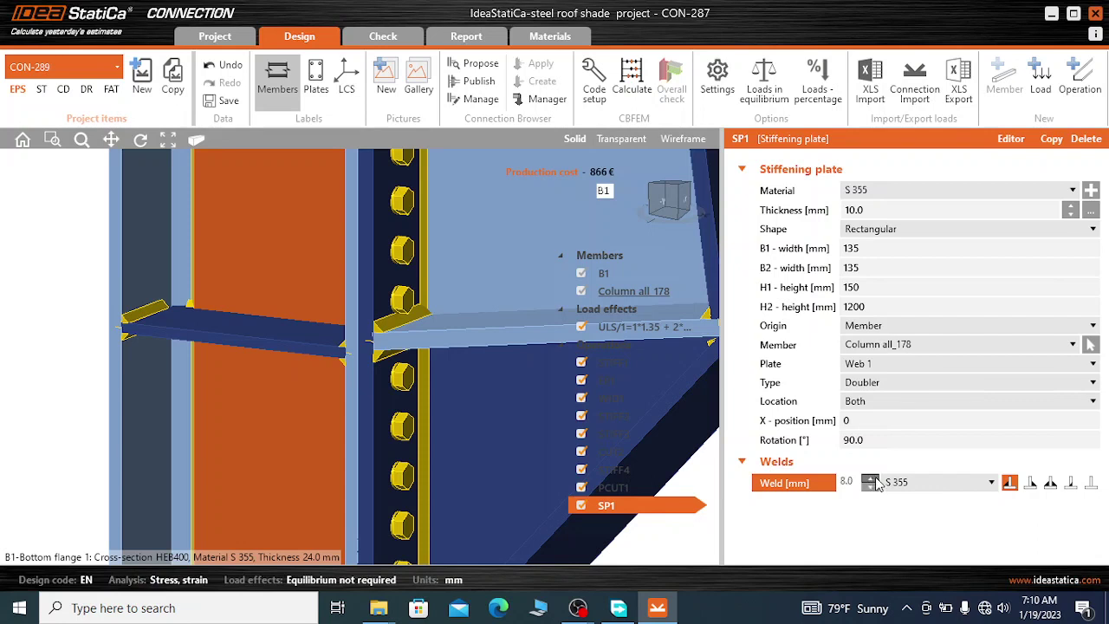
{"action": "left_click", "coordinate": [871, 479]}
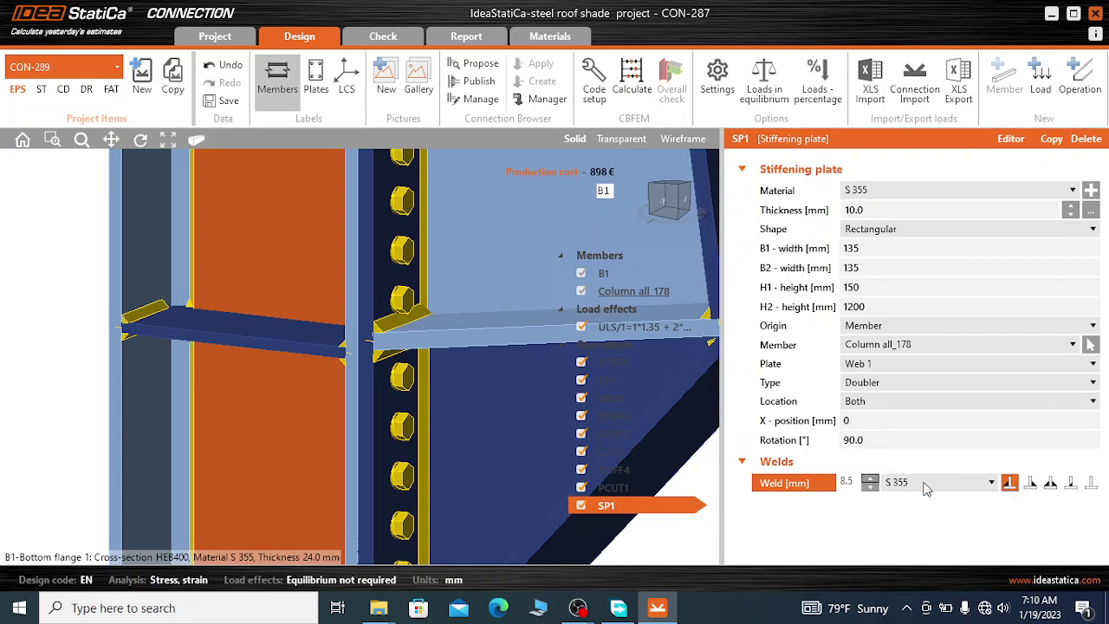
{"action": "left_click", "coordinate": [1032, 484]}
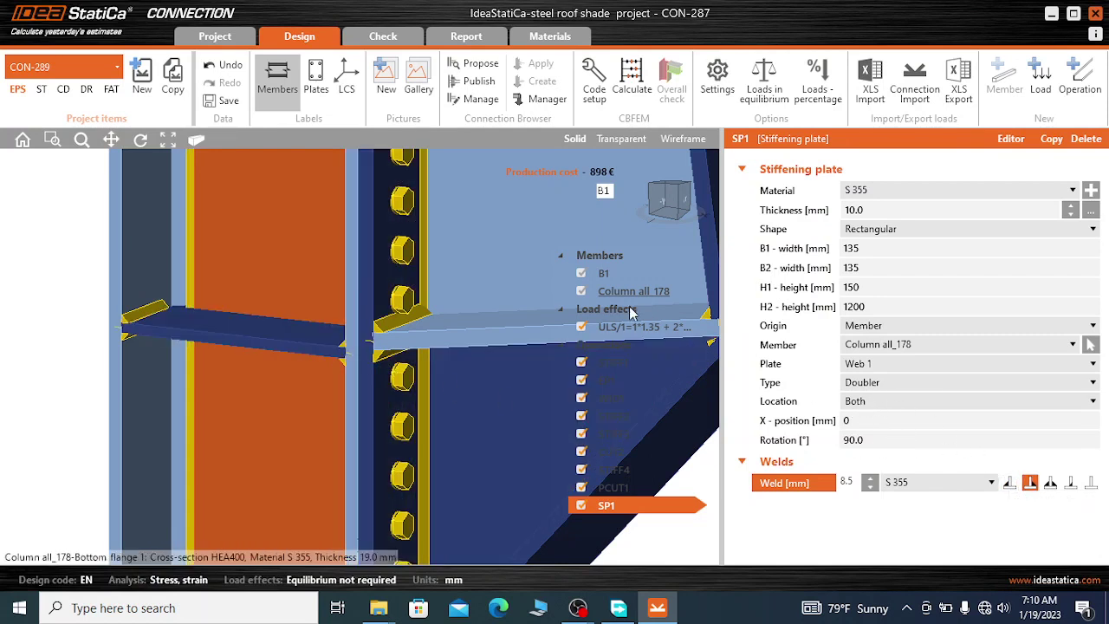
{"action": "scroll", "coordinate": [434, 251], "scroll_direction": "down", "scroll_amount": 5}
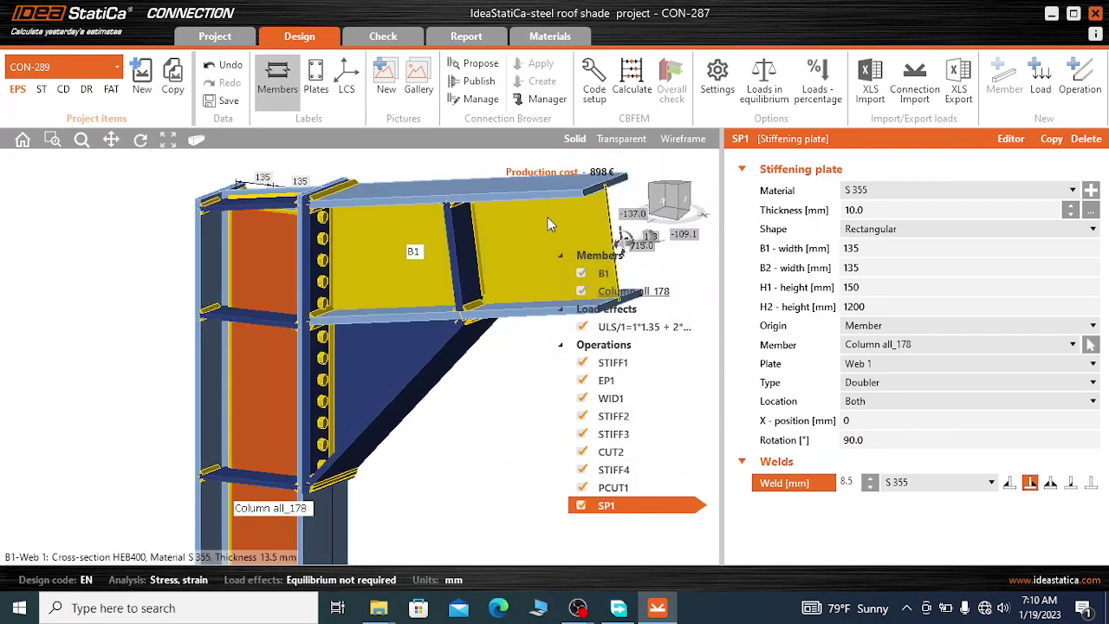
{"action": "left_click", "coordinate": [680, 193]}
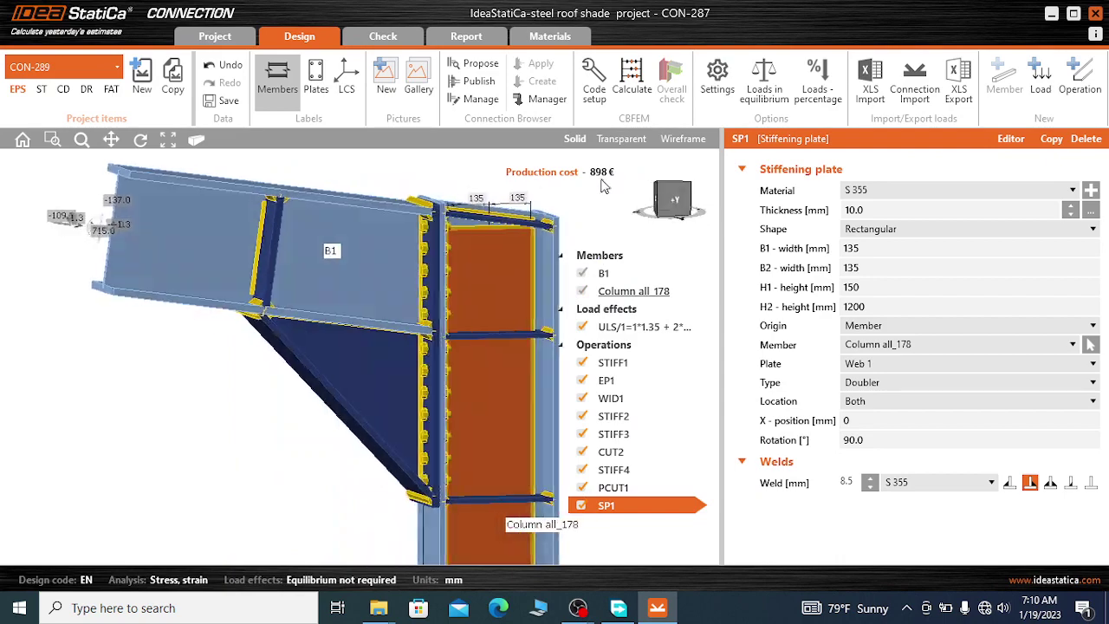
{"action": "left_click", "coordinate": [678, 188]}
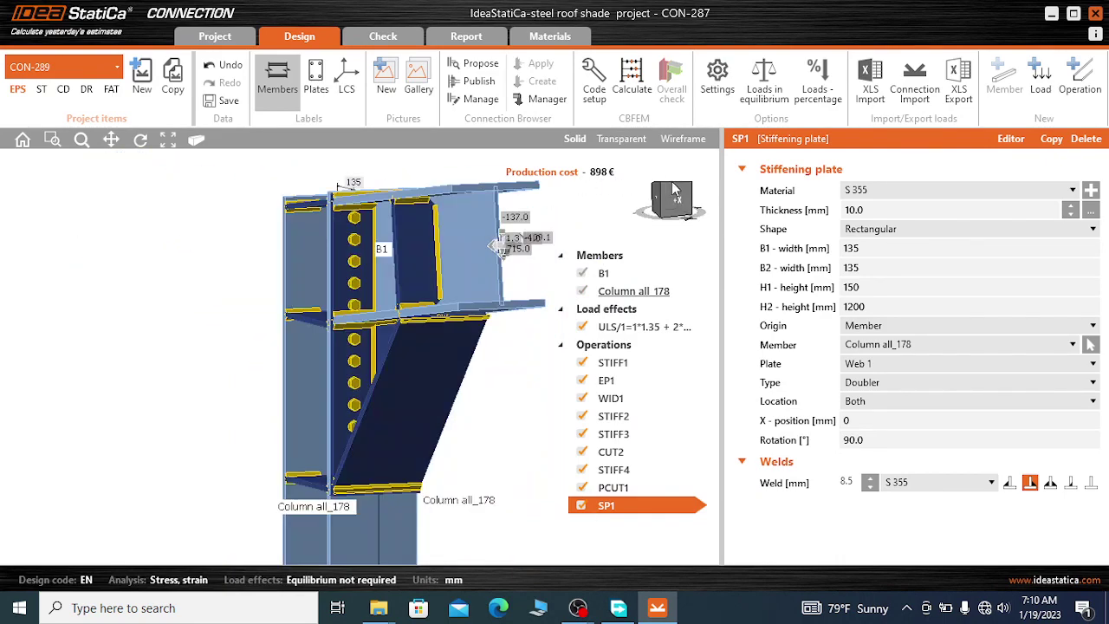
{"action": "left_click", "coordinate": [678, 185]}
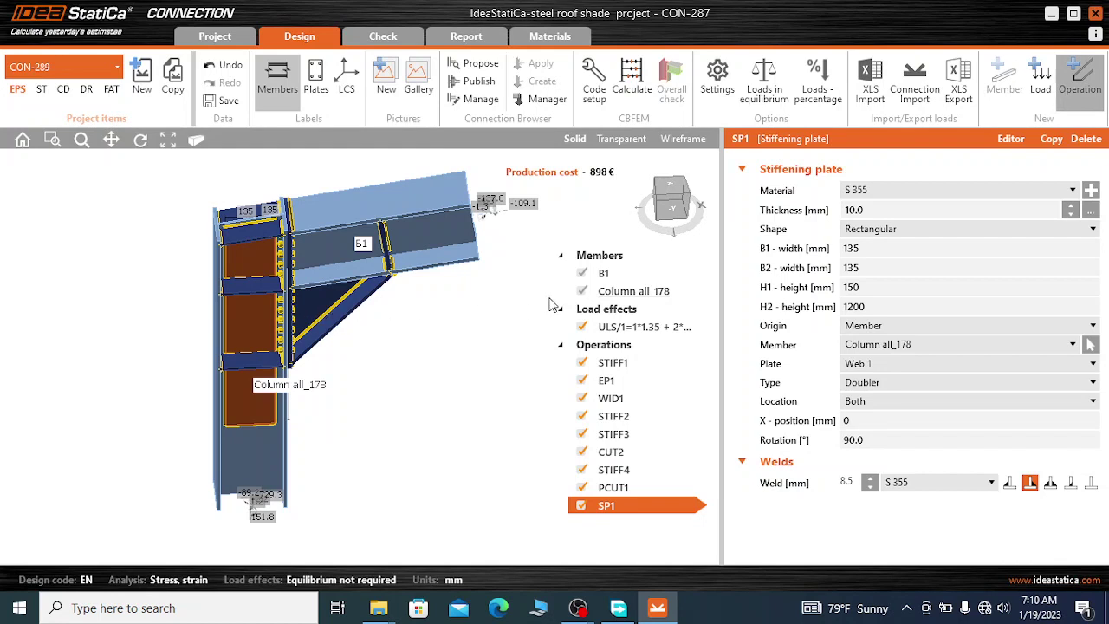
- Add a Cut of plate operation and check which column stiffener STIFF2 refers to
{"action": "left_click", "coordinate": [1080, 78]}
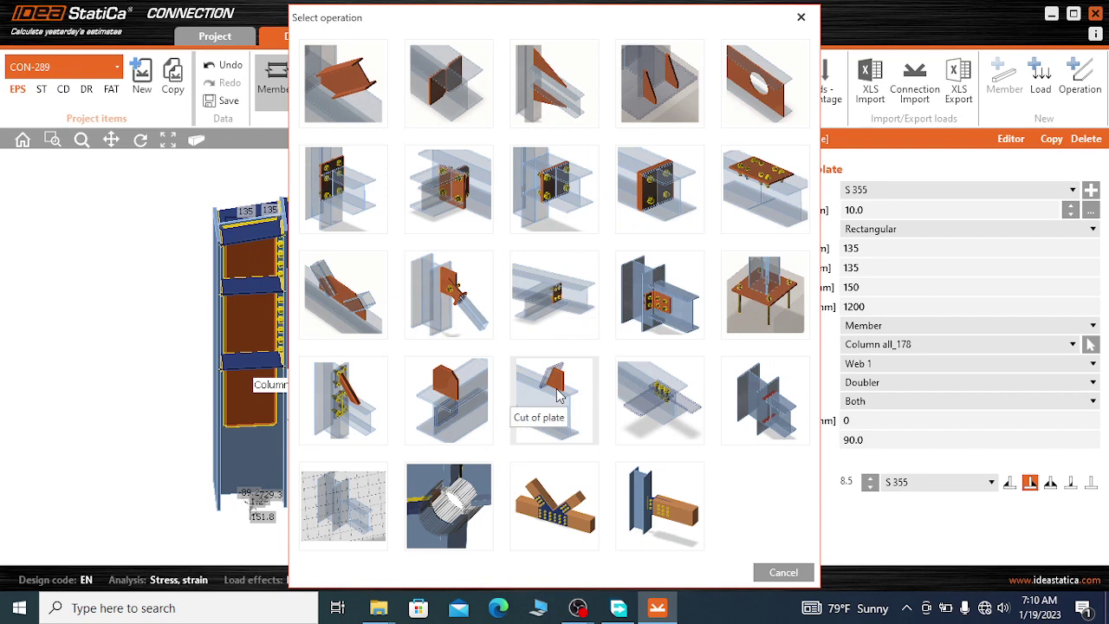
{"action": "left_click", "coordinate": [646, 422]}
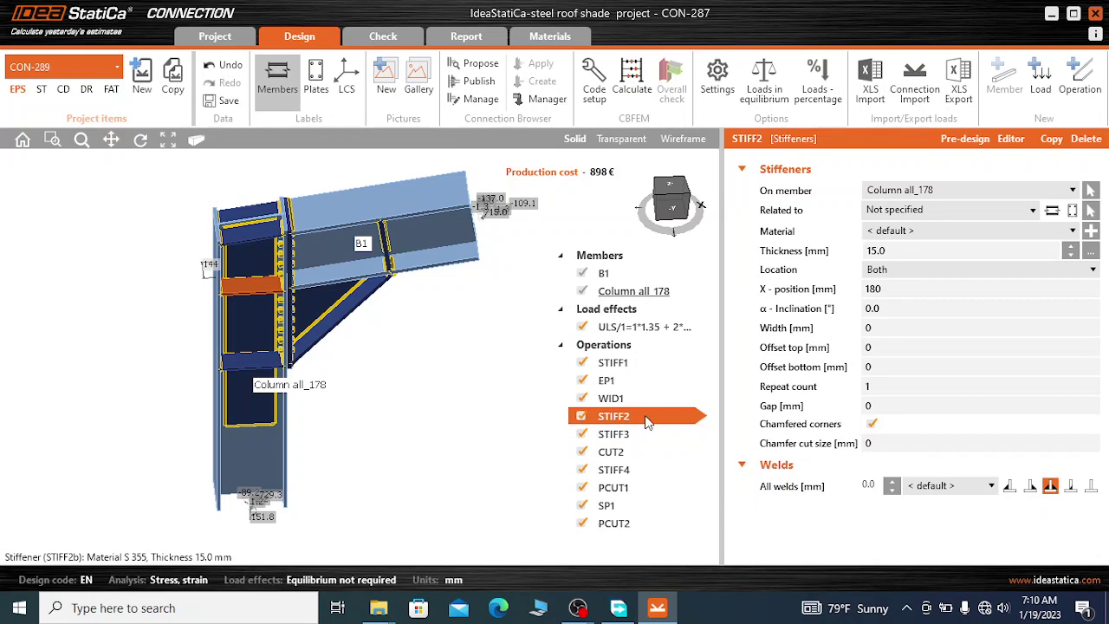
{"action": "left_click", "coordinate": [649, 520]}
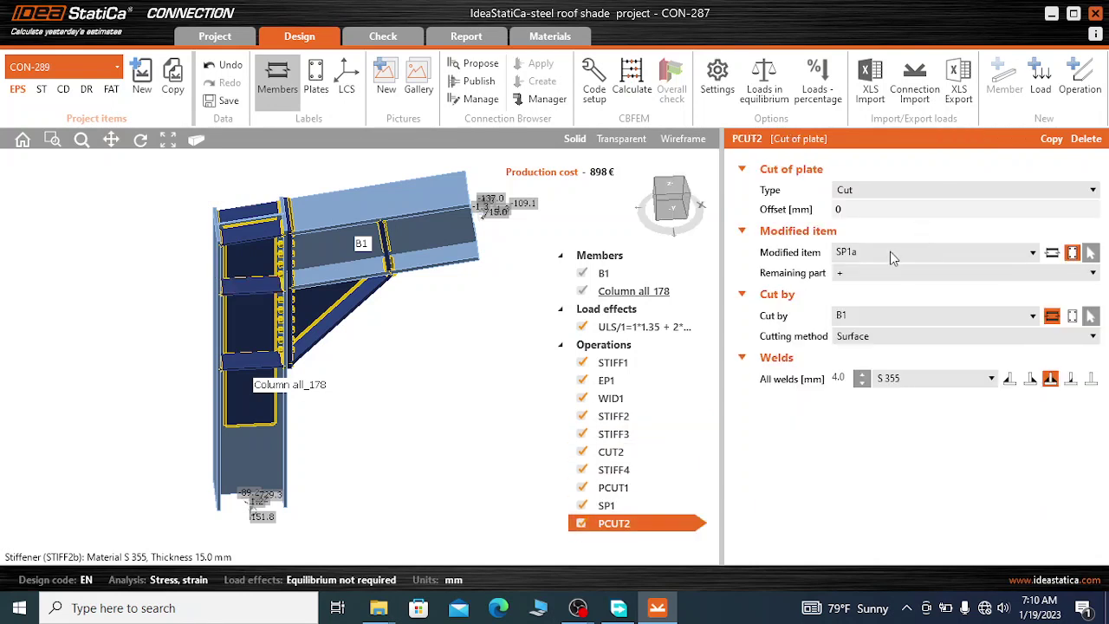
- Set stiffener plate STIFF2b as the plate cut's modified item
{"action": "left_click", "coordinate": [892, 254]}
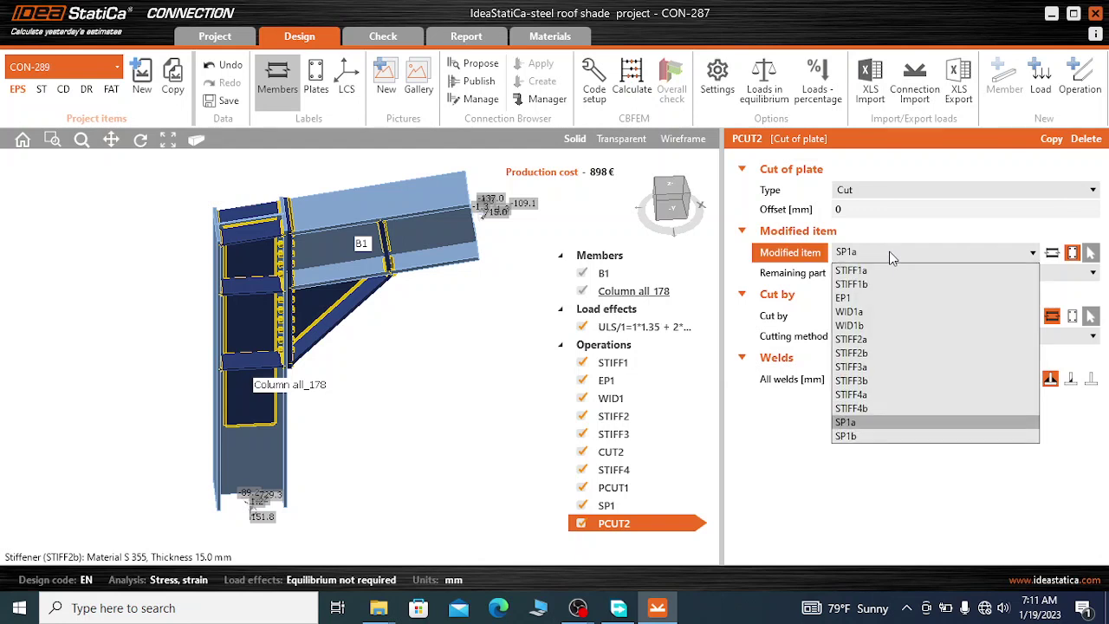
{"action": "left_click", "coordinate": [890, 252]}
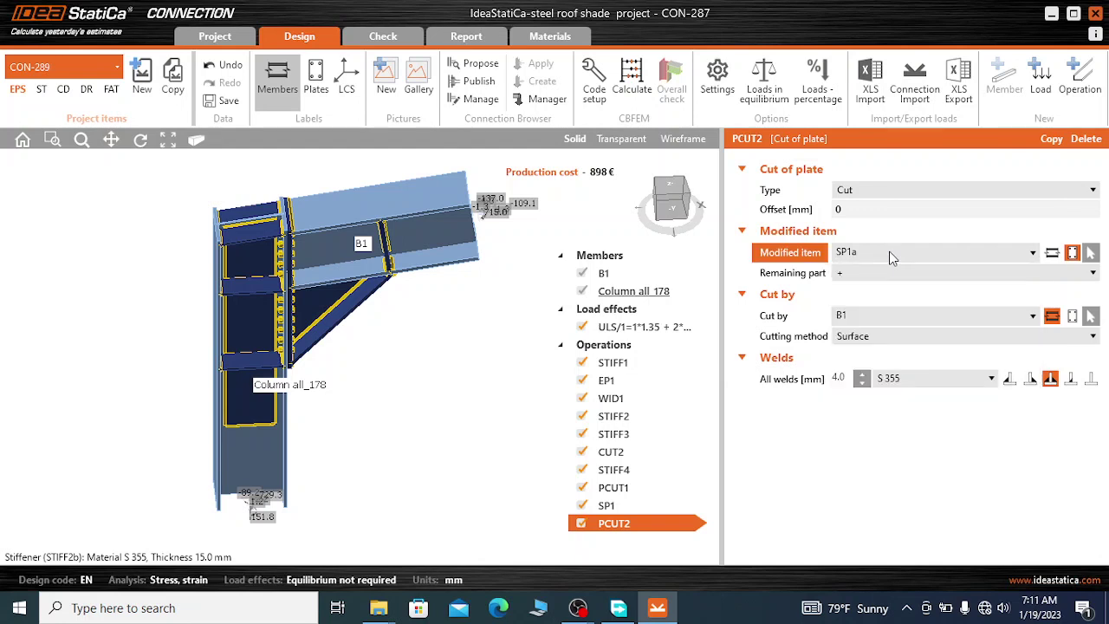
{"action": "left_click", "coordinate": [893, 254]}
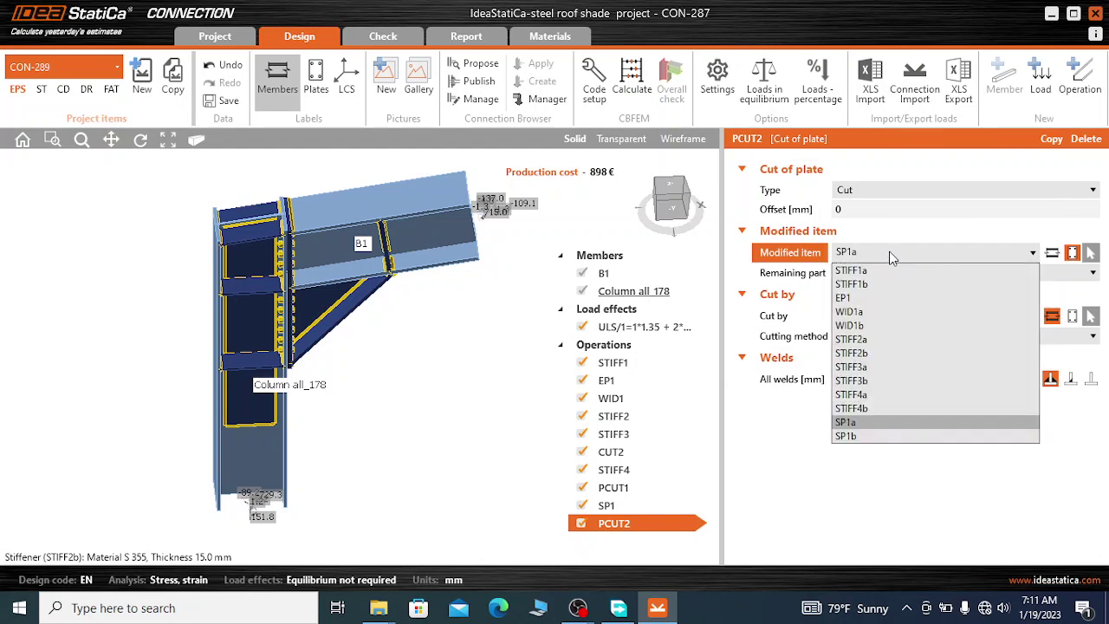
{"action": "left_click", "coordinate": [870, 340]}
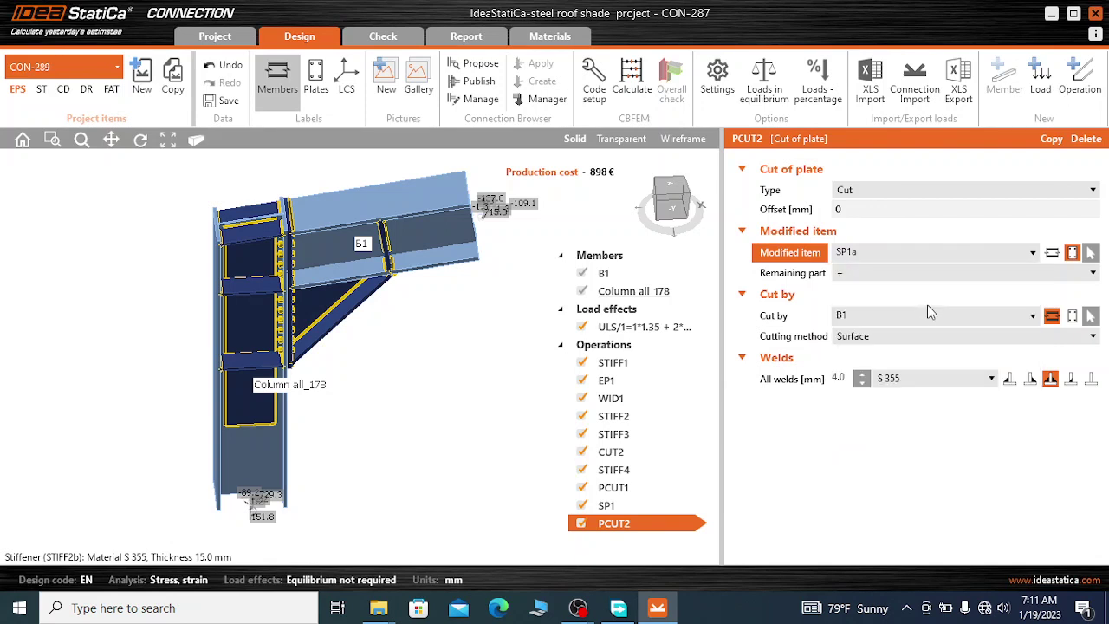
{"action": "left_click", "coordinate": [889, 252]}
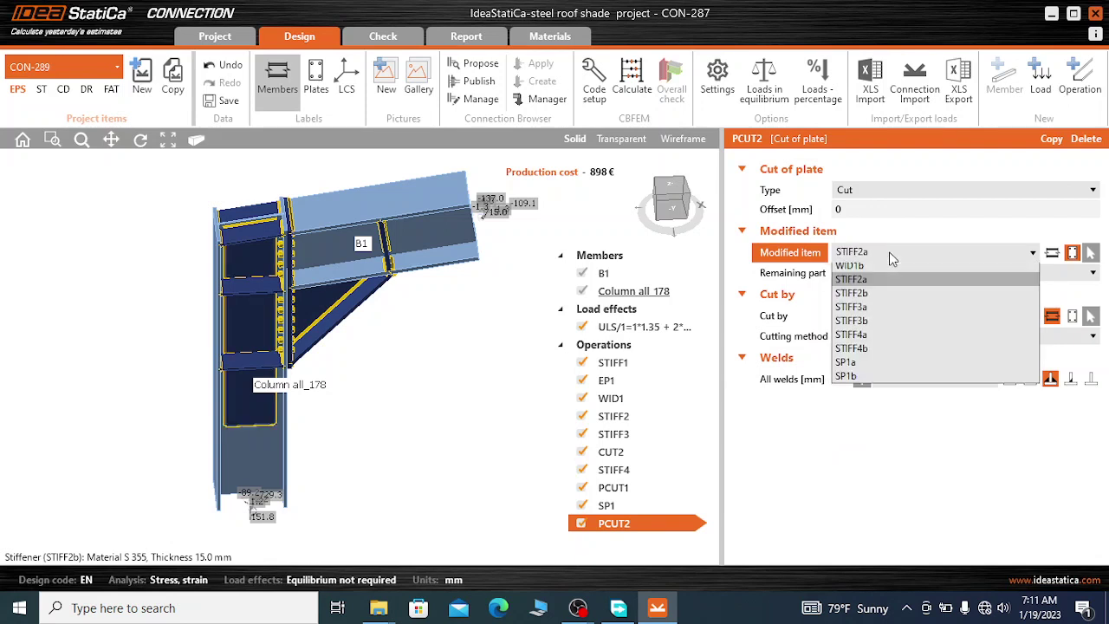
{"action": "left_click", "coordinate": [866, 354]}
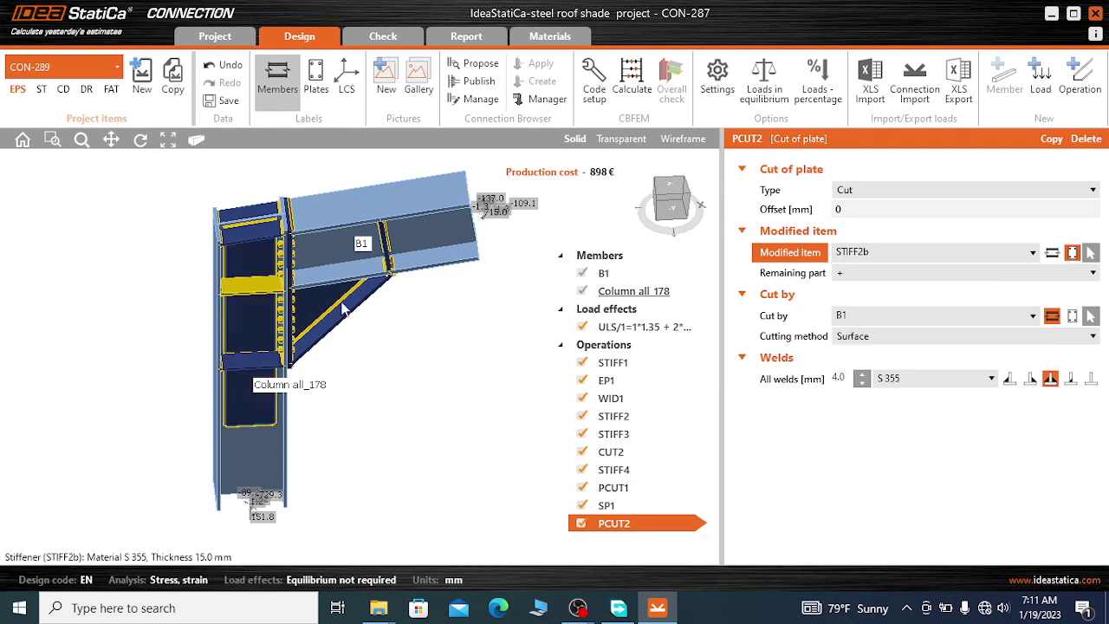
{"action": "left_click", "coordinate": [344, 309]}
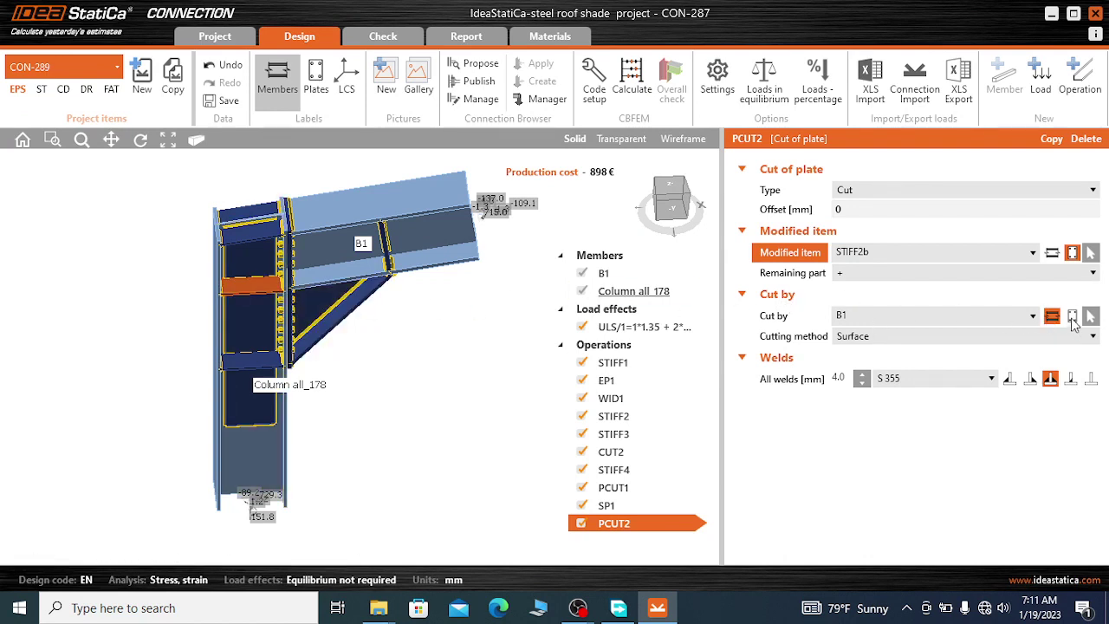
- Make the cut use a plate instead of a member, choosing doubler SP1a with its + surface
{"action": "left_click", "coordinate": [1075, 318]}
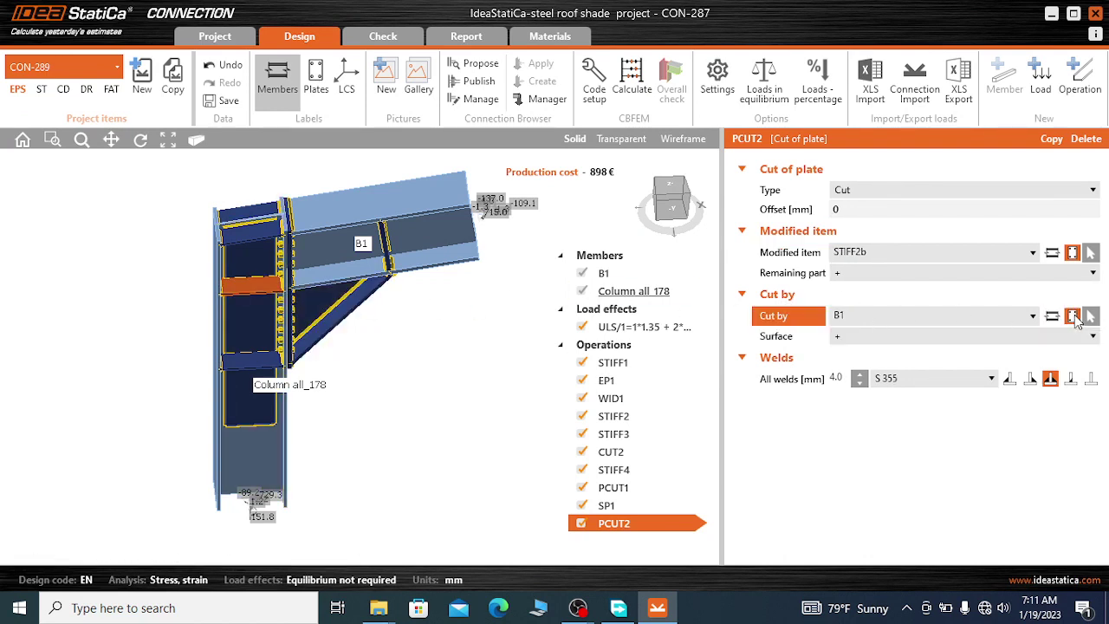
{"action": "left_click", "coordinate": [985, 315]}
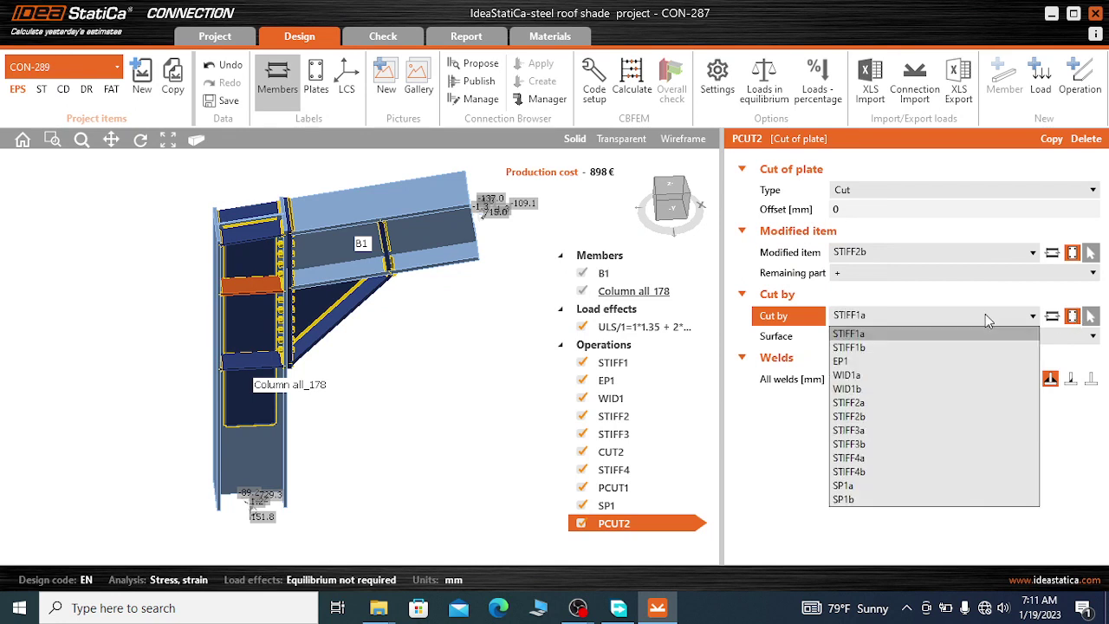
{"action": "left_click", "coordinate": [861, 486]}
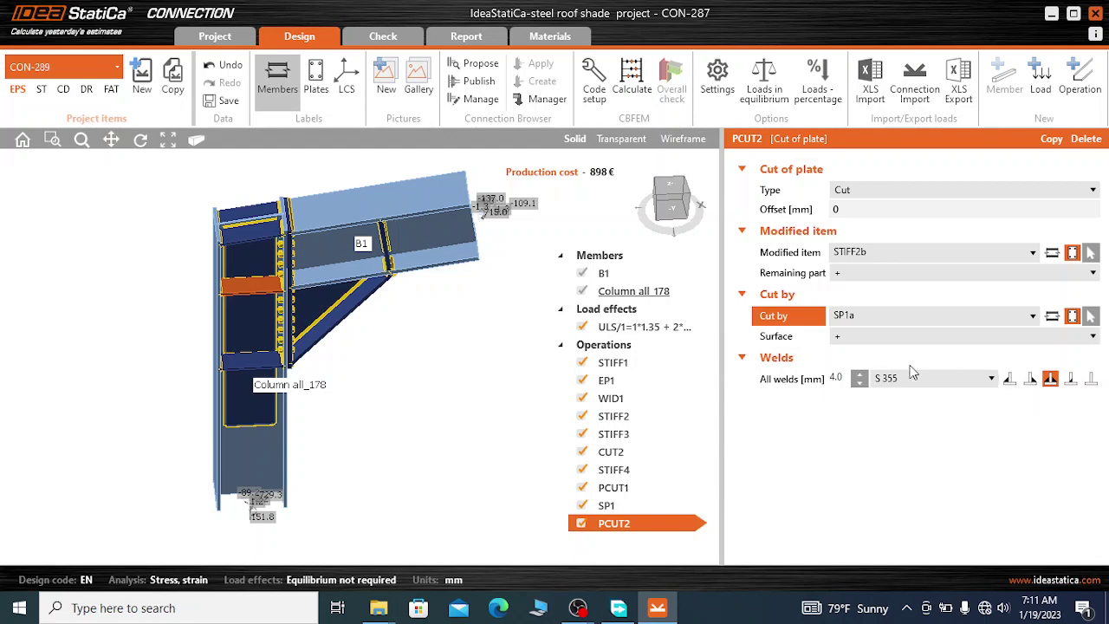
{"action": "left_click", "coordinate": [869, 337]}
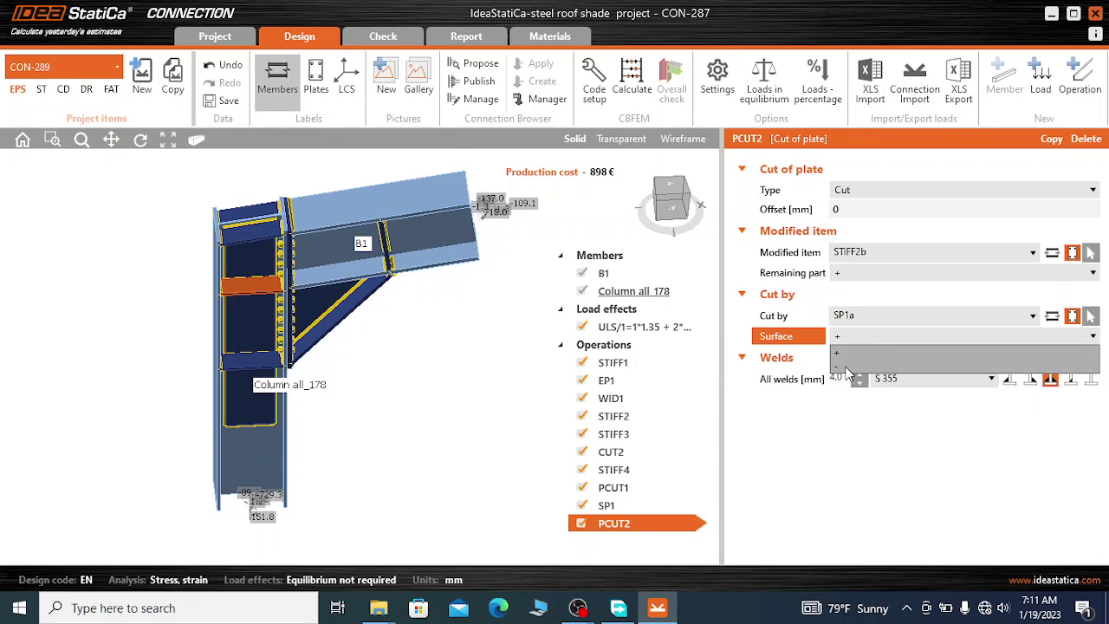
{"action": "left_click", "coordinate": [848, 371]}
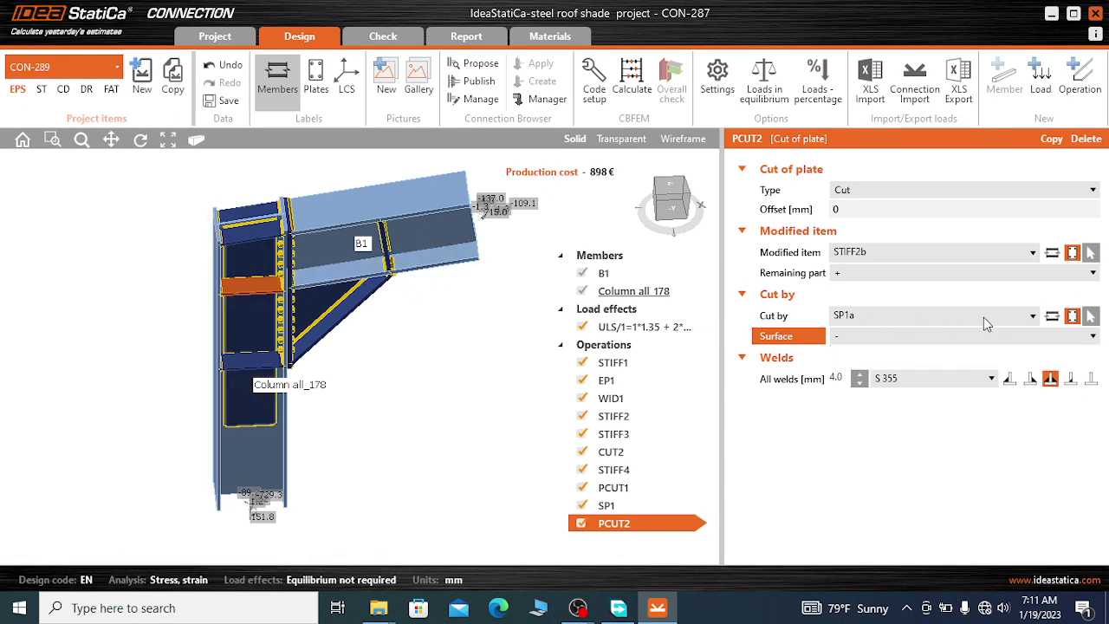
{"action": "left_click", "coordinate": [934, 319]}
{"action": "left_click", "coordinate": [932, 314]}
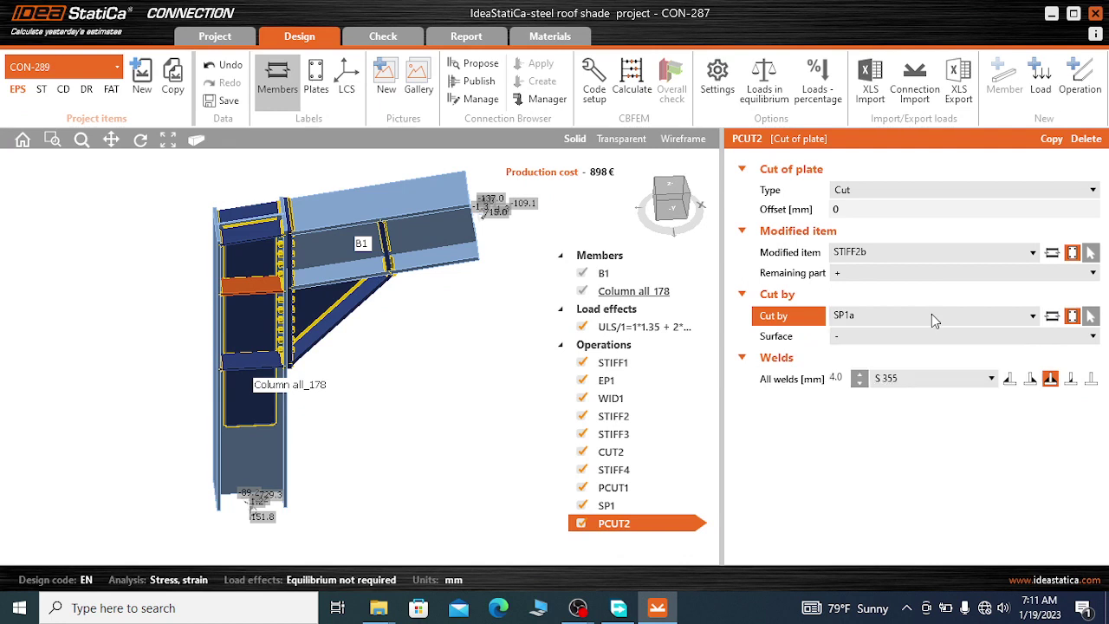
{"action": "left_click", "coordinate": [877, 339]}
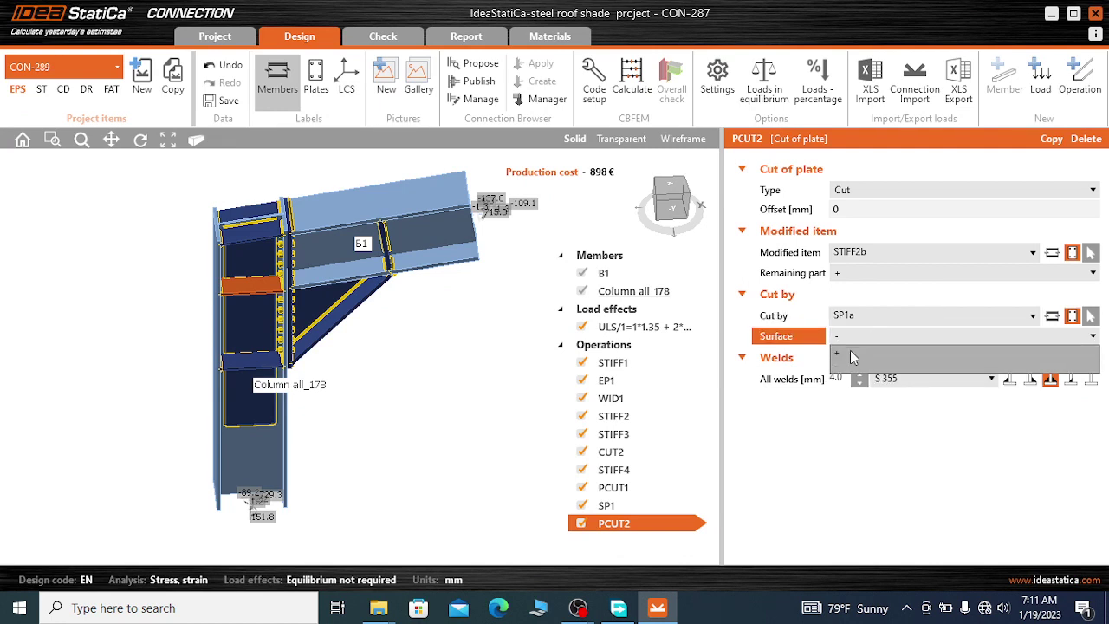
{"action": "left_click", "coordinate": [846, 352]}
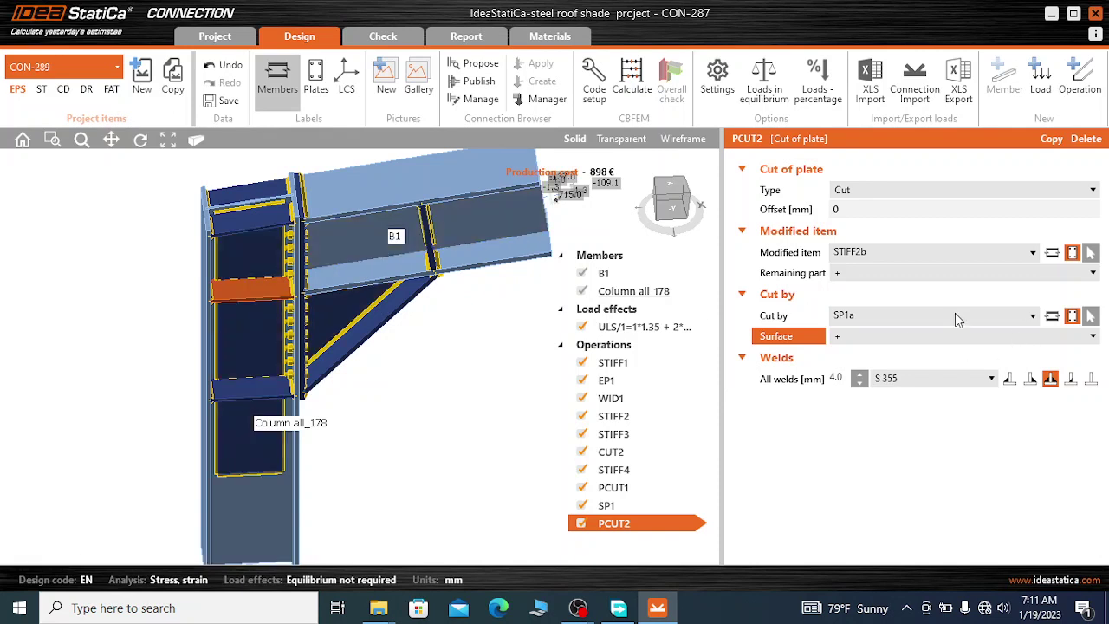
- Try cutting STIFF2b by doubler SP1b with the - surface and check the stiffeners on both column faces
{"action": "left_click", "coordinate": [901, 253]}
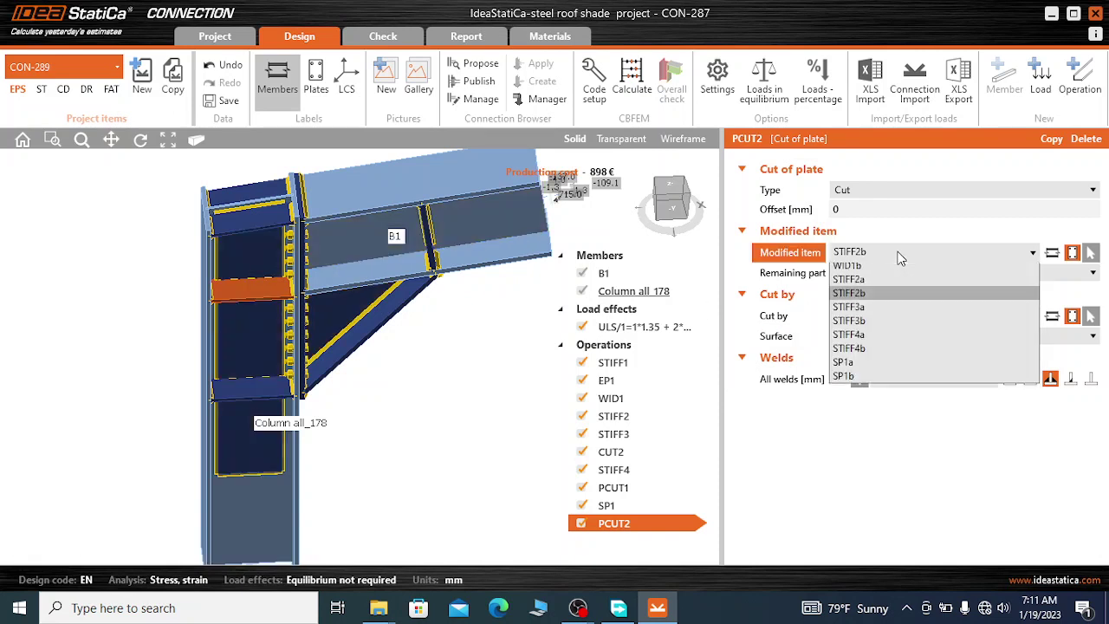
{"action": "scroll", "coordinate": [901, 304], "scroll_direction": "up", "scroll_amount": 2}
{"action": "left_click", "coordinate": [902, 271]}
{"action": "left_click", "coordinate": [870, 315]}
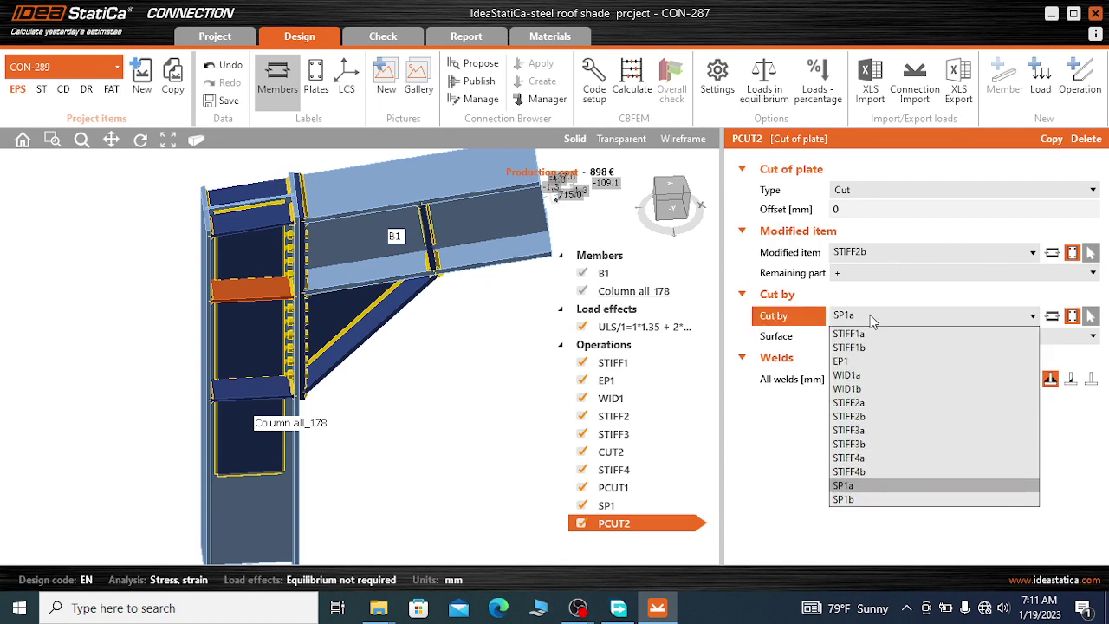
{"action": "left_click", "coordinate": [851, 500]}
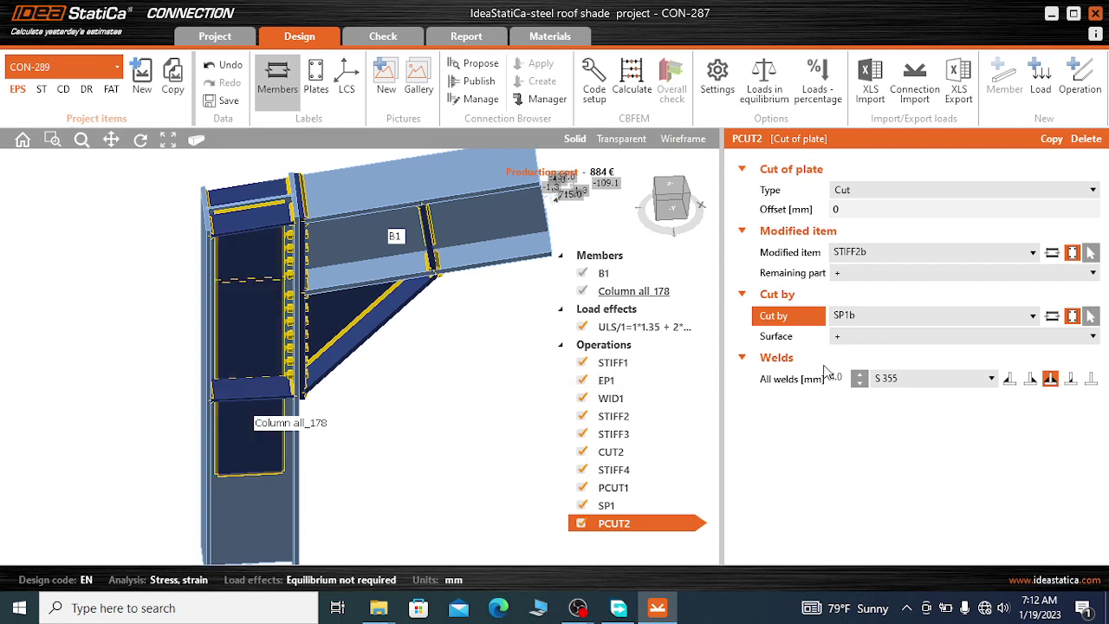
{"action": "left_click", "coordinate": [862, 343]}
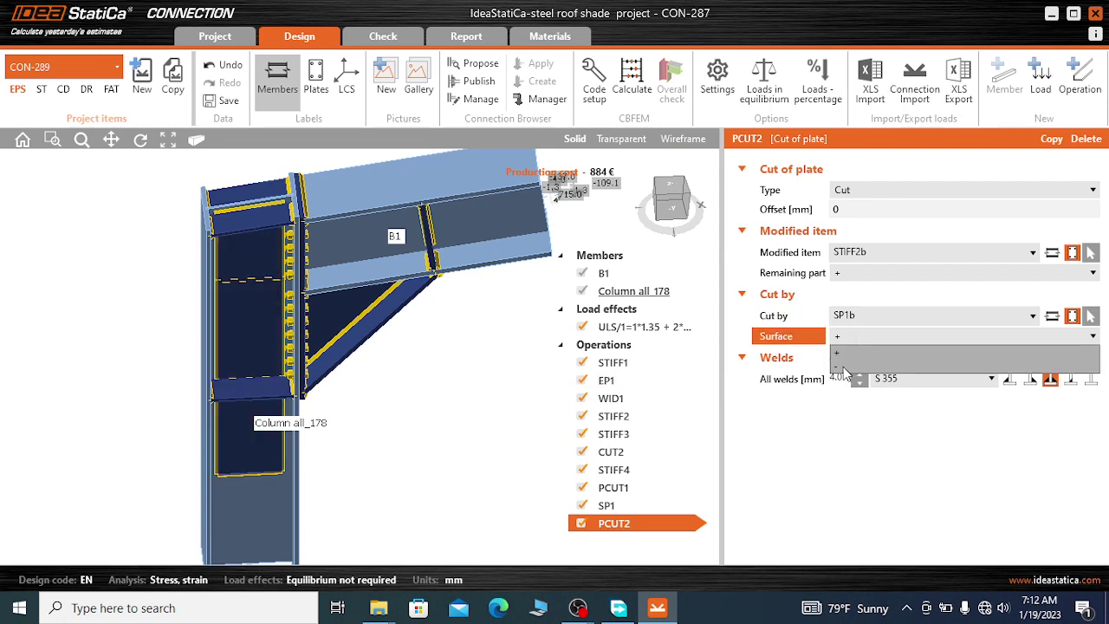
{"action": "left_click", "coordinate": [853, 364]}
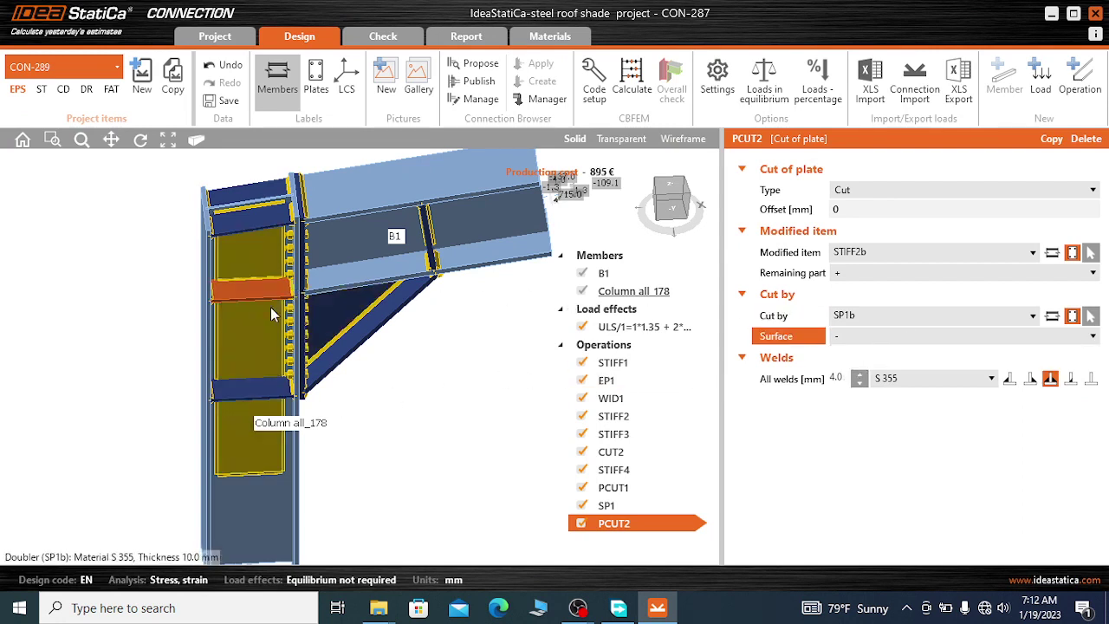
{"action": "scroll", "coordinate": [270, 256], "scroll_direction": "up", "scroll_amount": 2}
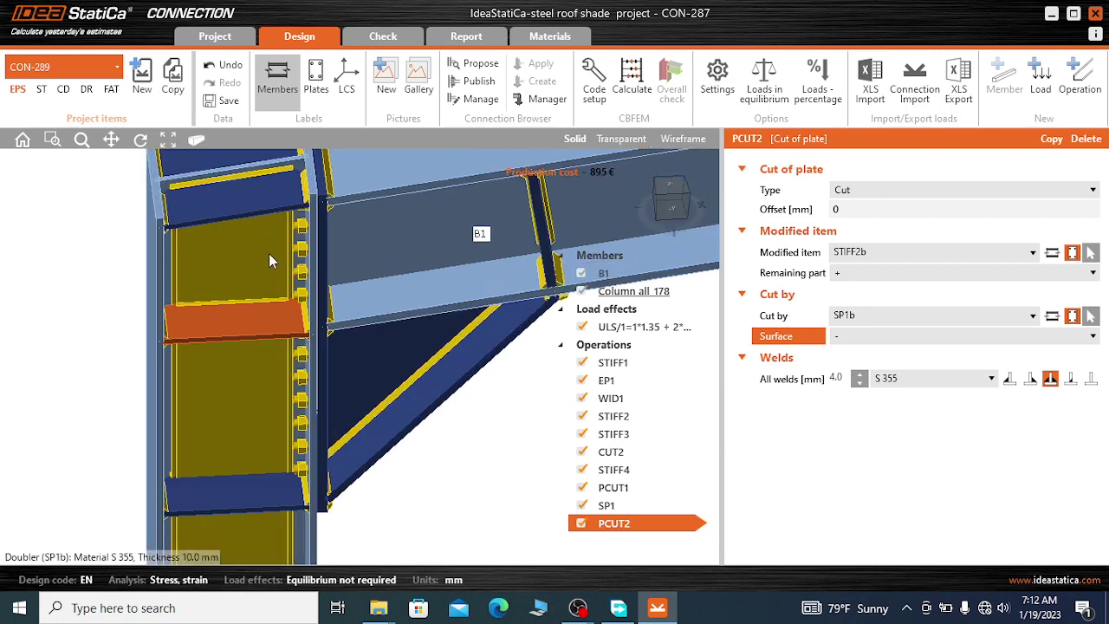
{"action": "scroll", "coordinate": [221, 290], "scroll_direction": "down", "scroll_amount": 2}
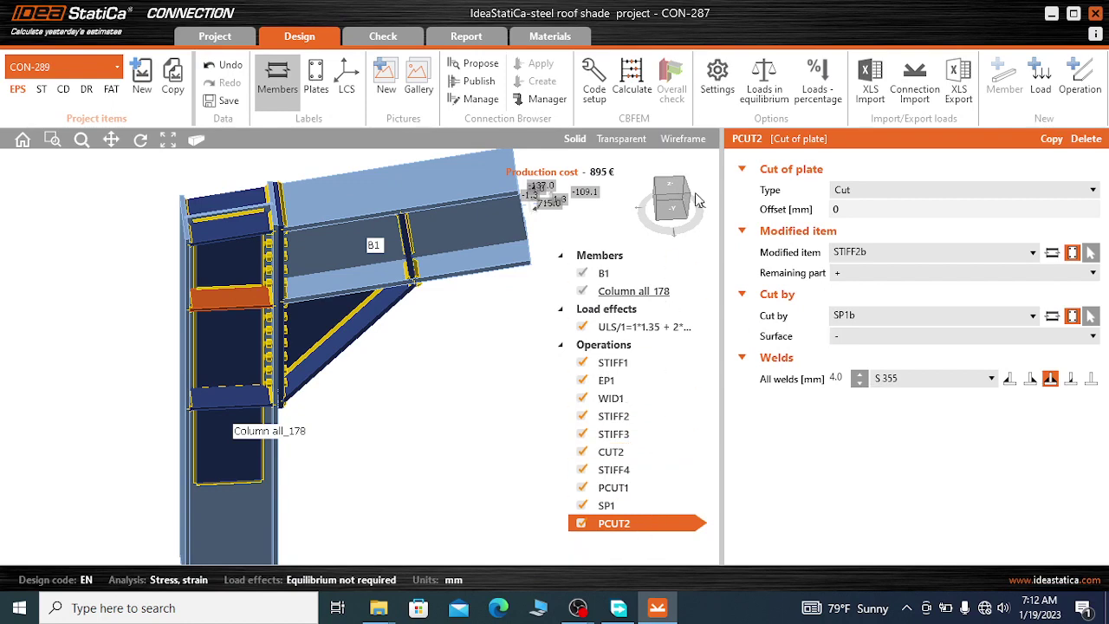
{"action": "left_click_drag", "start_coordinate": [685, 198], "coordinate": [589, 197]}
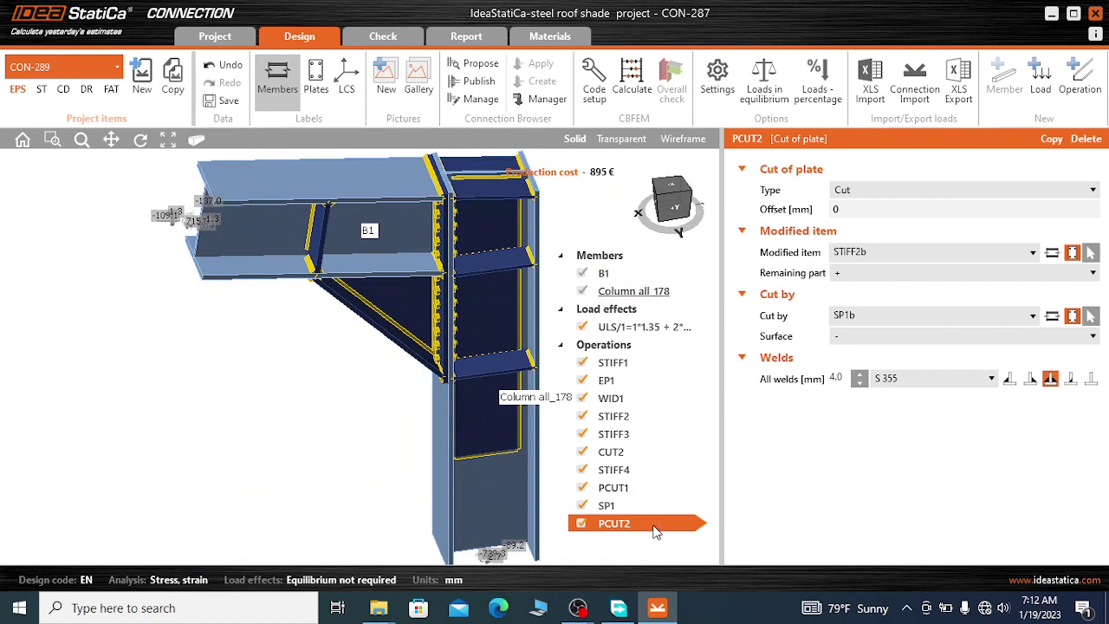
- Change the plate cut's modified item to stiffener plate STIFF2a
{"action": "left_click", "coordinate": [904, 250]}
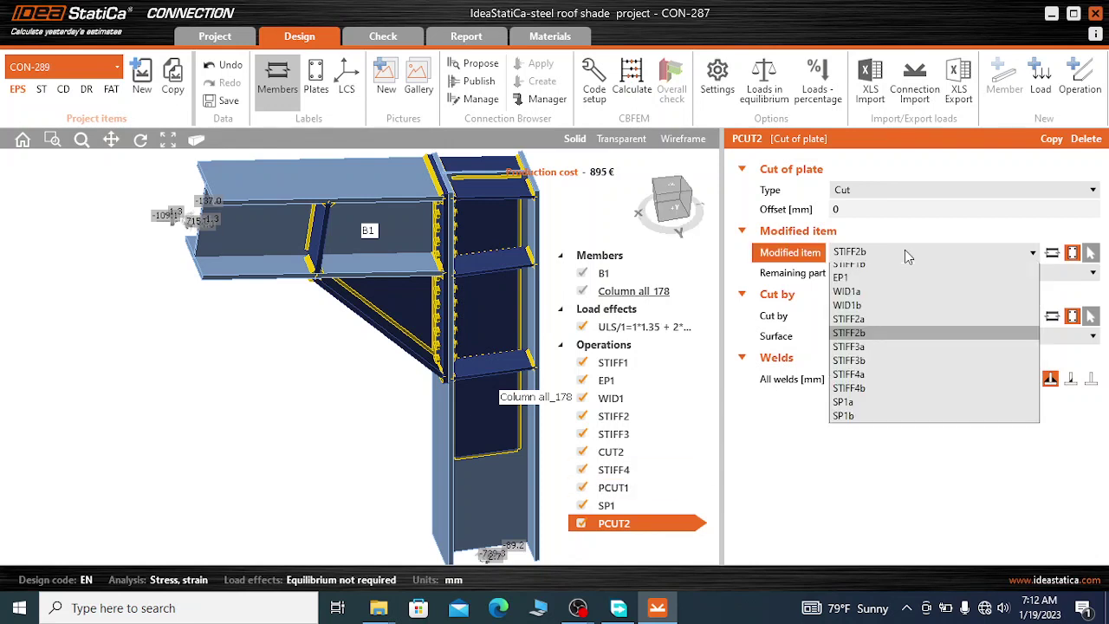
{"action": "left_click", "coordinate": [904, 250]}
{"action": "left_click", "coordinate": [905, 250]}
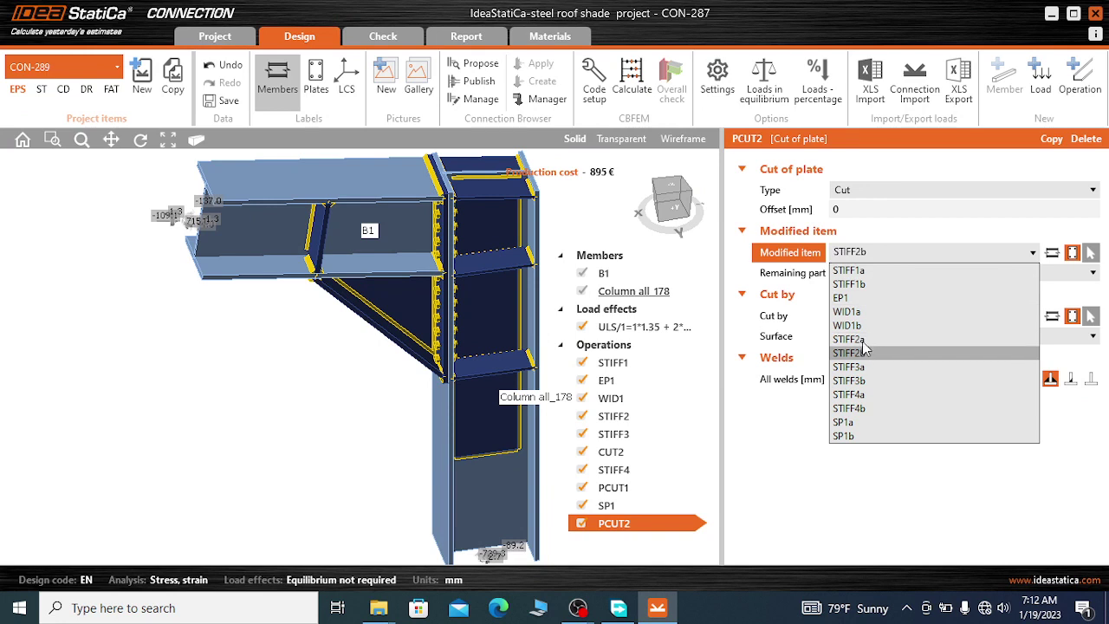
{"action": "left_click", "coordinate": [865, 340]}
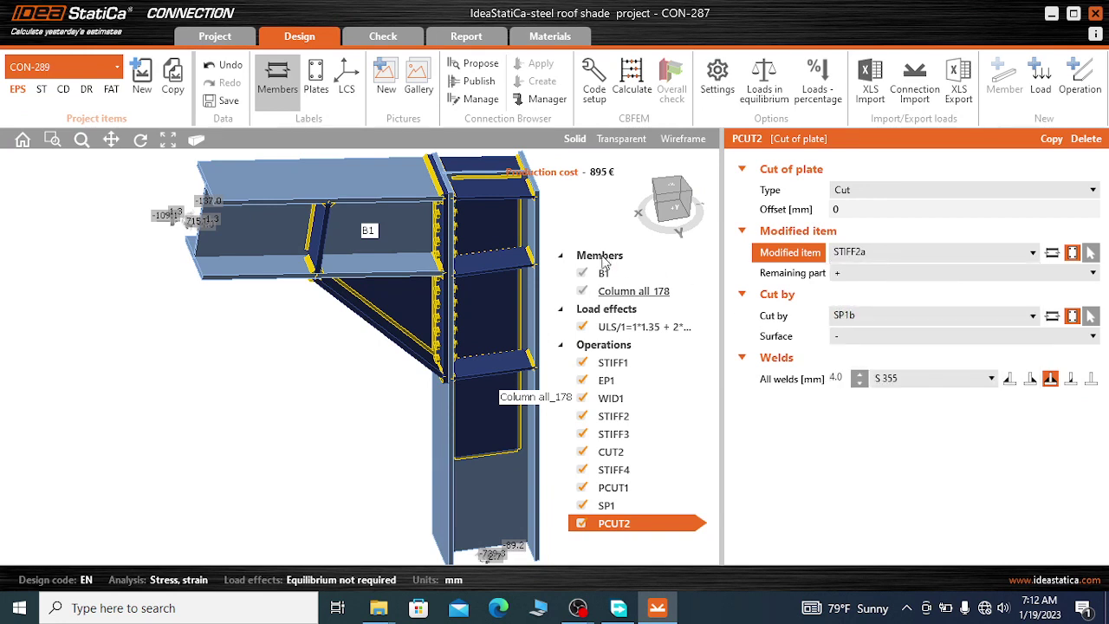
- Cut STIFF2a by doubler SP1a using the + surface and check the result from both sides of the column
{"action": "left_click", "coordinate": [892, 314]}
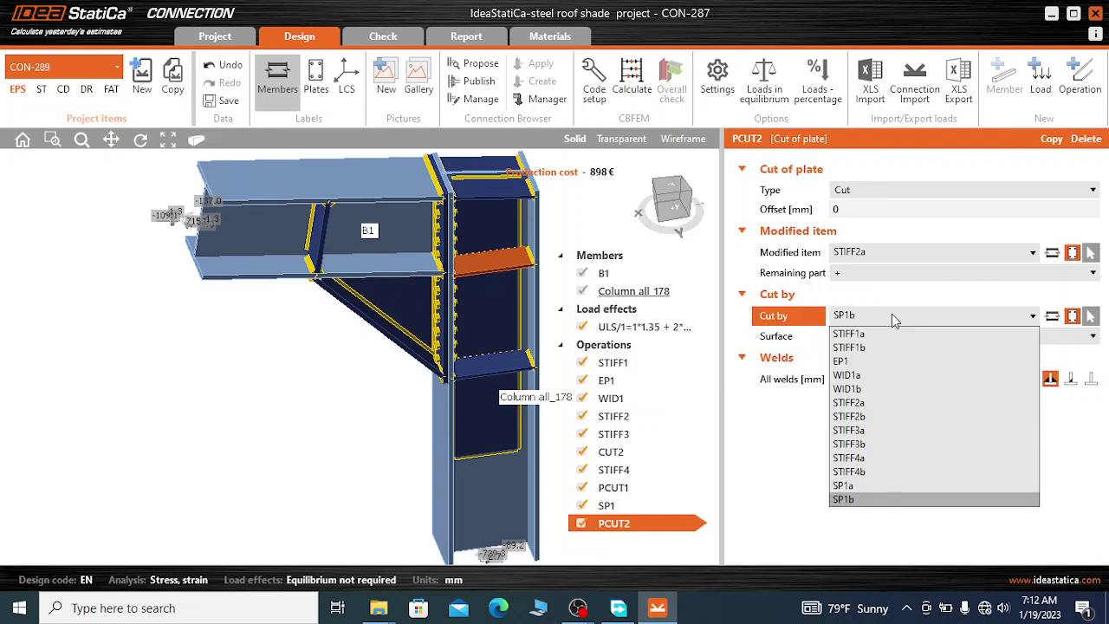
{"action": "left_click", "coordinate": [857, 486]}
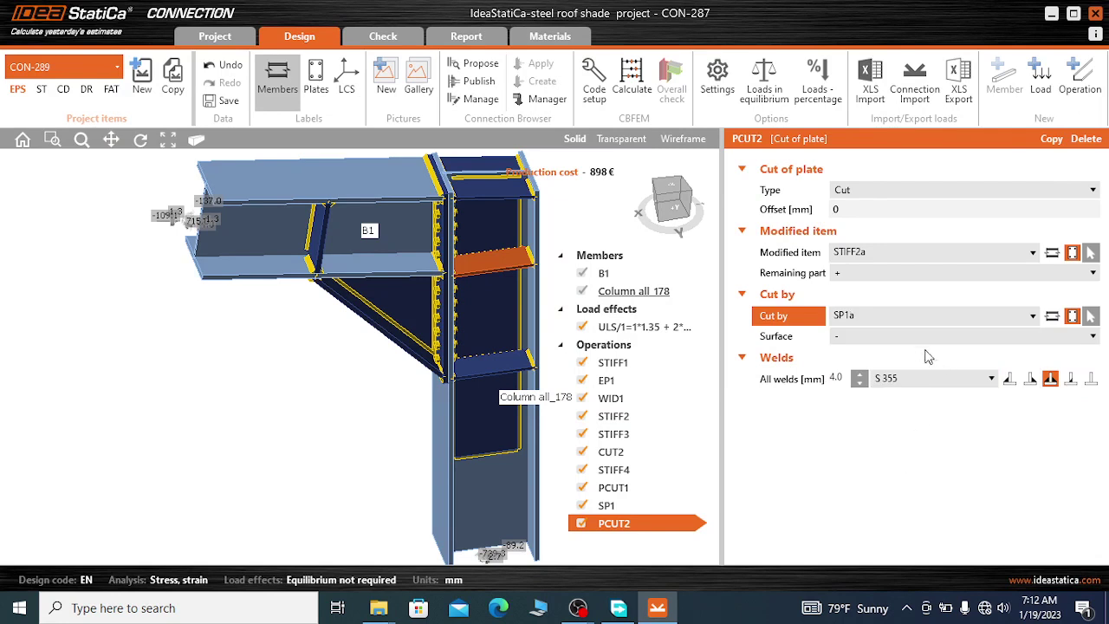
{"action": "left_click", "coordinate": [863, 338]}
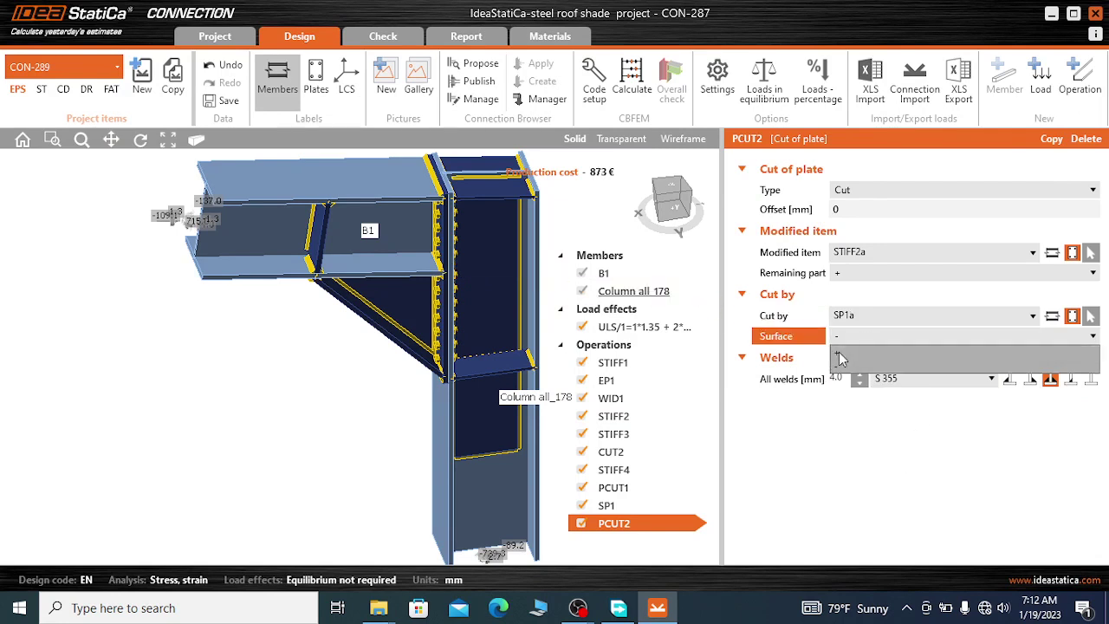
{"action": "left_click", "coordinate": [930, 352]}
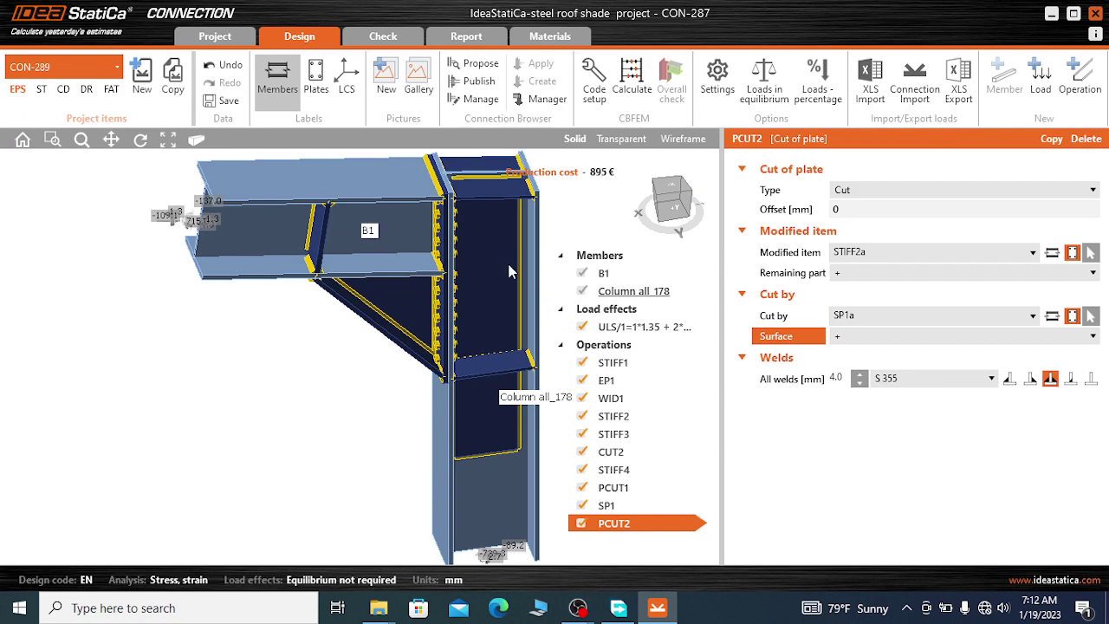
{"action": "scroll", "coordinate": [499, 240], "scroll_direction": "up", "scroll_amount": 4}
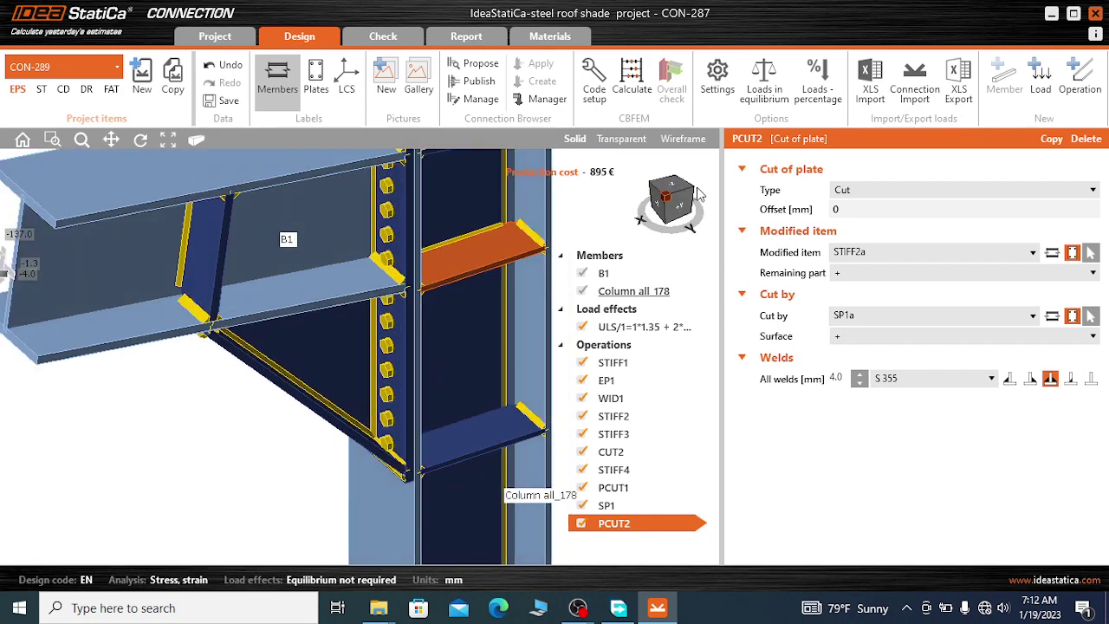
{"action": "left_click_drag", "start_coordinate": [666, 201], "coordinate": [735, 208]}
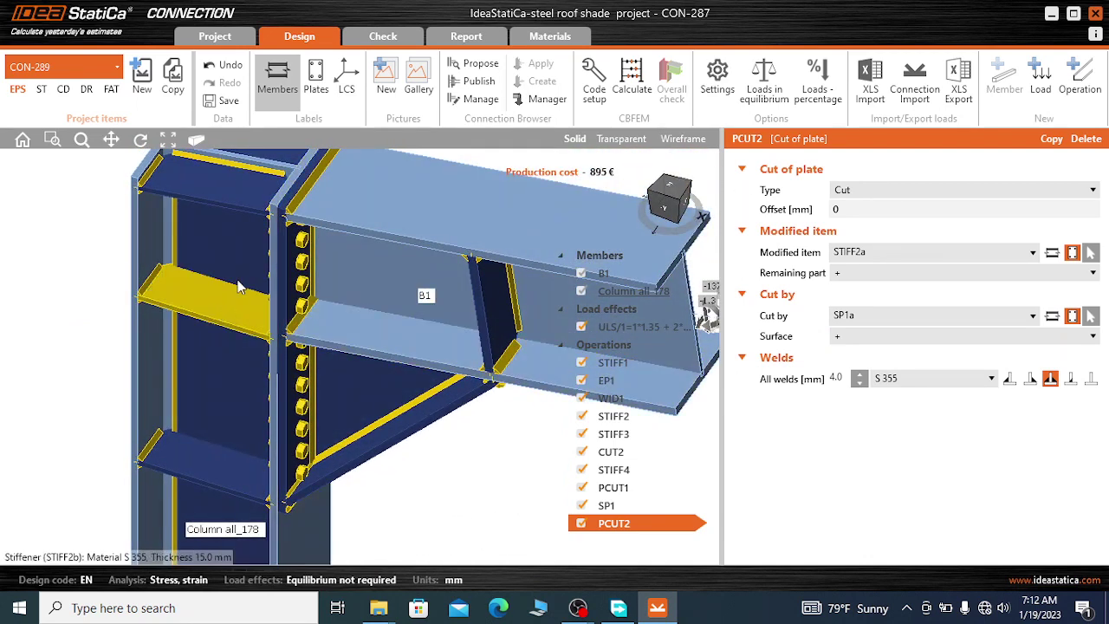
- Copy plate cut PCUT2 and set the copy's modified item to stiffener plate STIFF2b
{"action": "scroll", "coordinate": [248, 260], "scroll_direction": "down", "scroll_amount": 3}
{"action": "scroll", "coordinate": [556, 195], "scroll_direction": "down", "scroll_amount": 2}
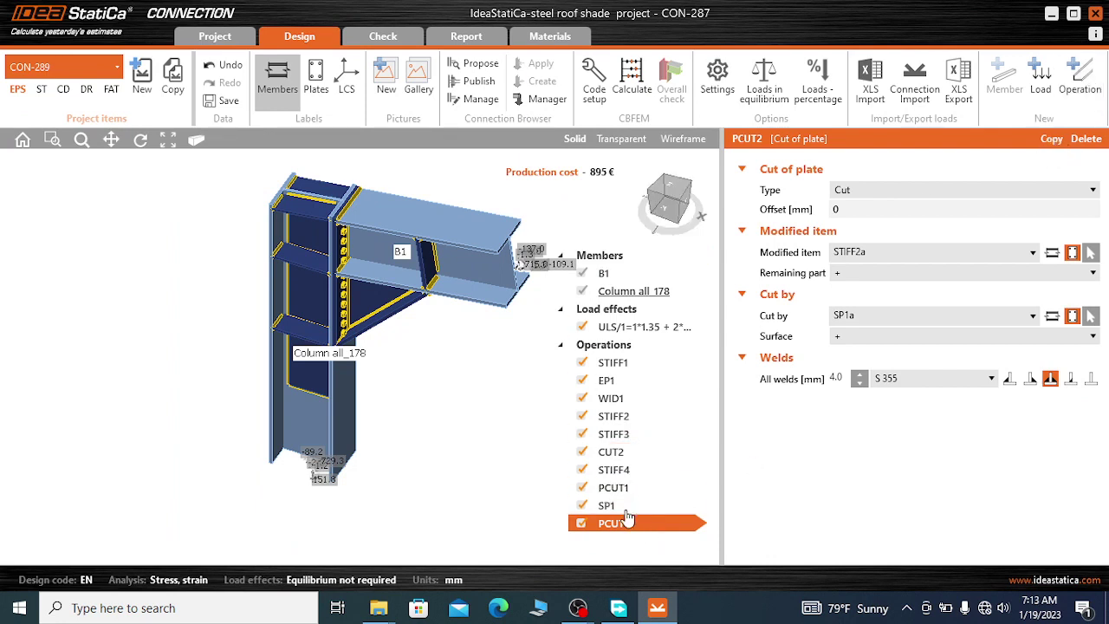
{"action": "key", "text": "ctrl+c"}
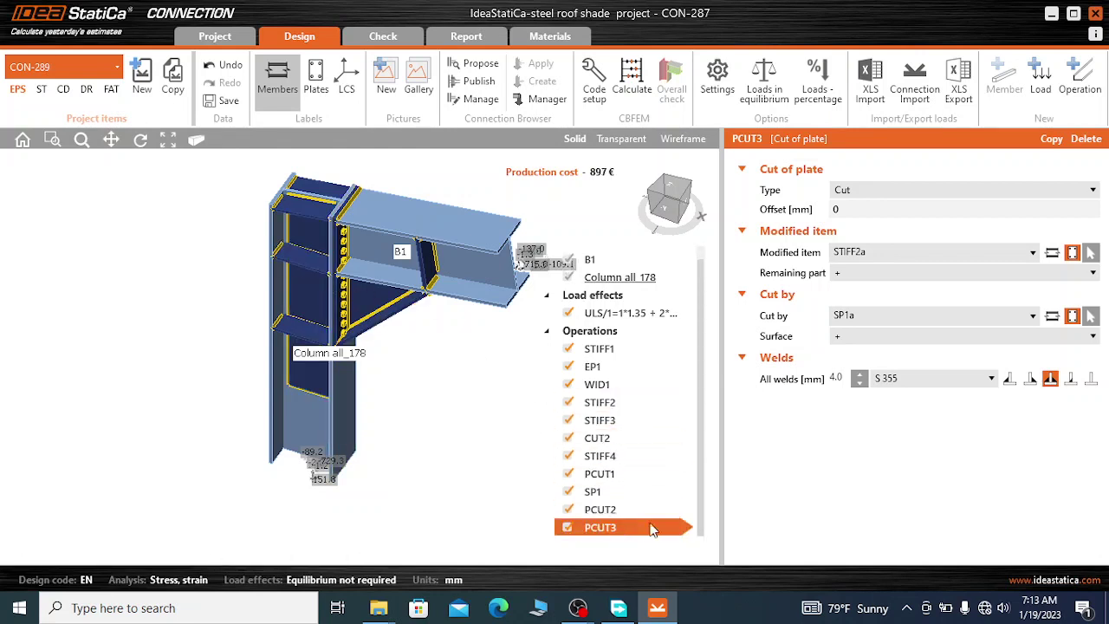
{"action": "left_click", "coordinate": [909, 252]}
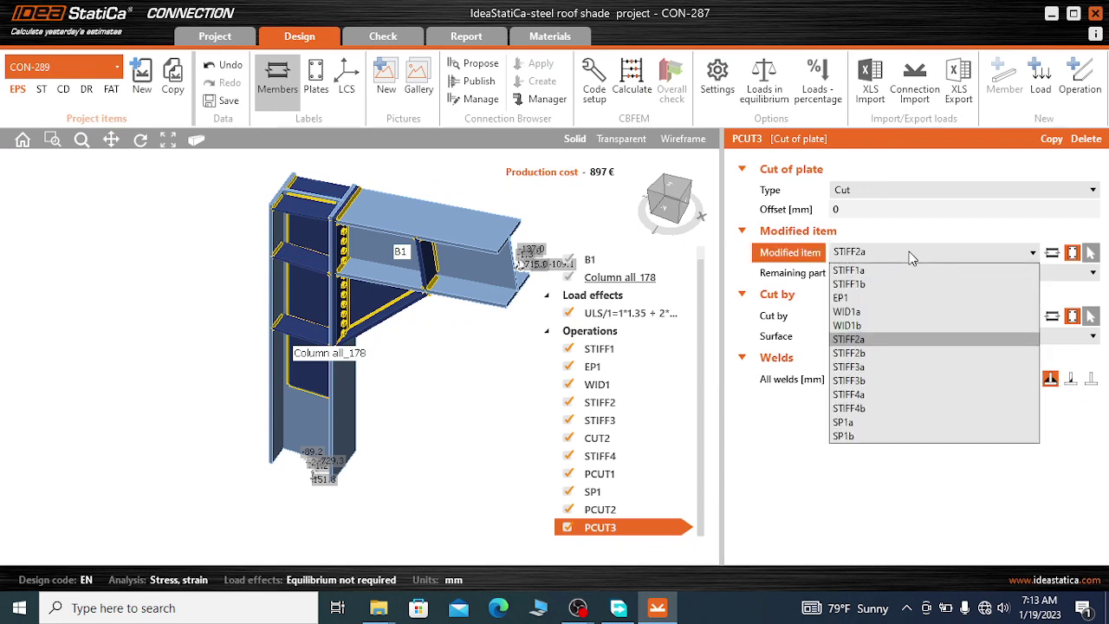
{"action": "left_click", "coordinate": [849, 353]}
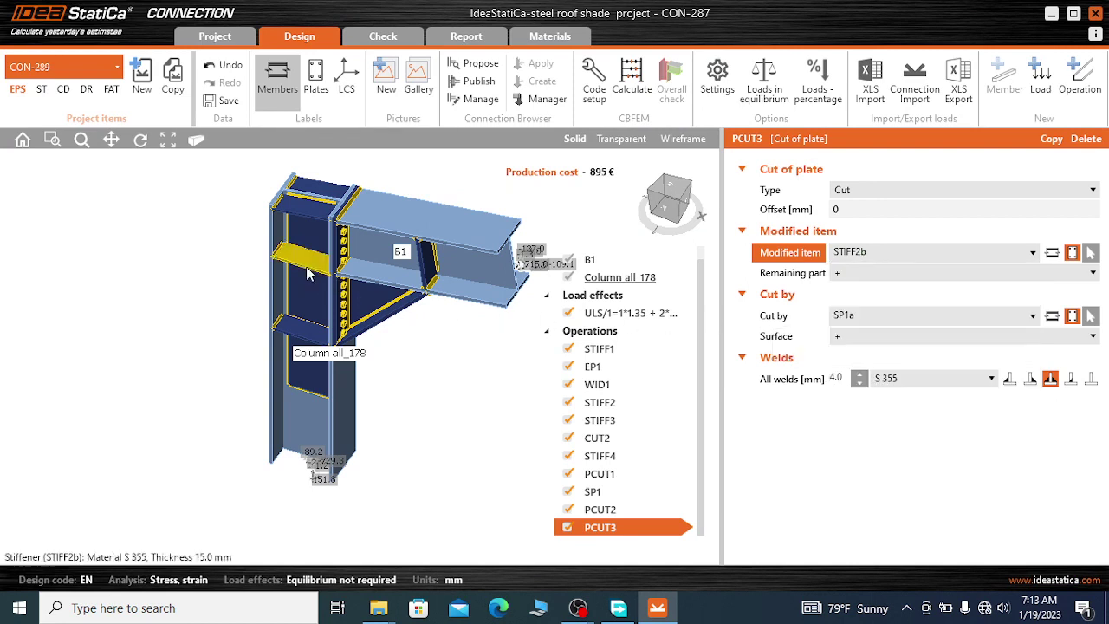
- Cut STIFF2b by doubler SP1b using its - surface and check the stiffener on the column
{"action": "left_click", "coordinate": [864, 317]}
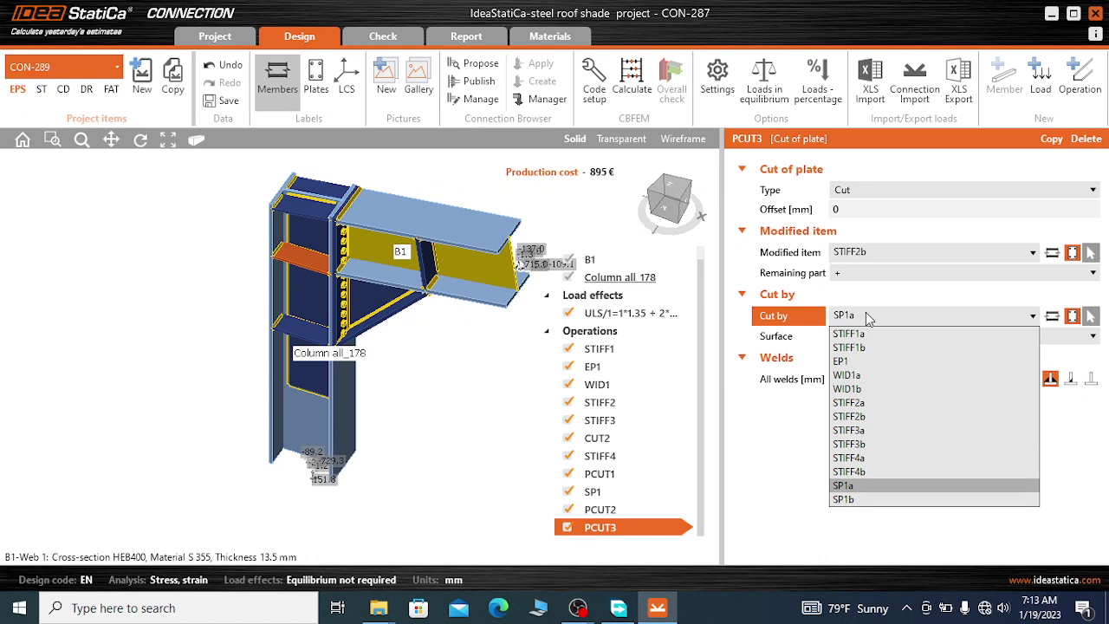
{"action": "left_click", "coordinate": [845, 501]}
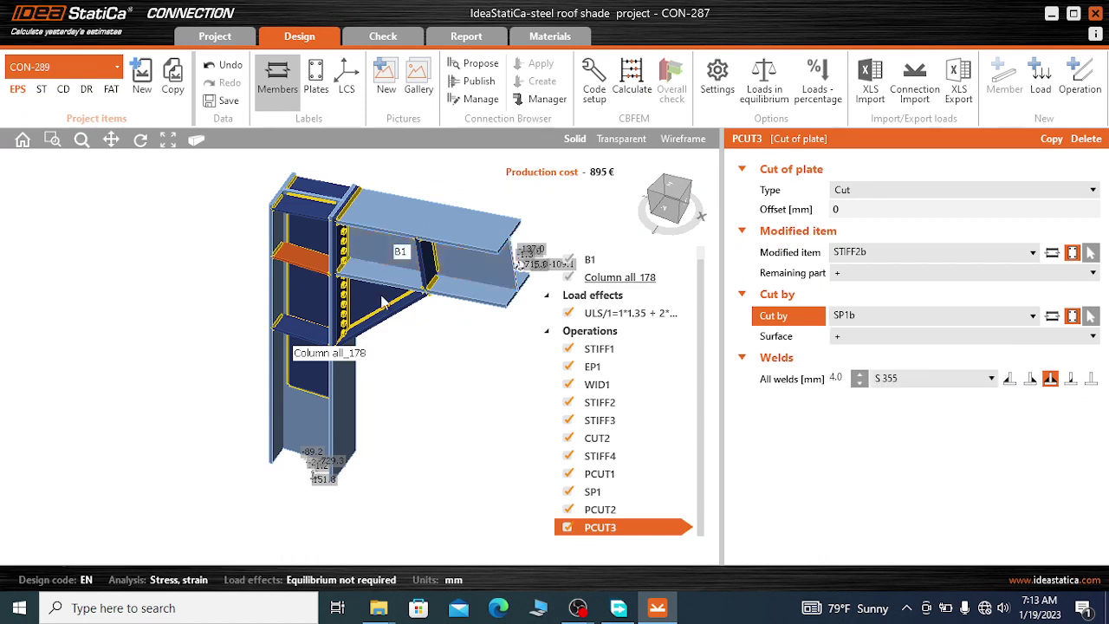
{"action": "left_click", "coordinate": [853, 336]}
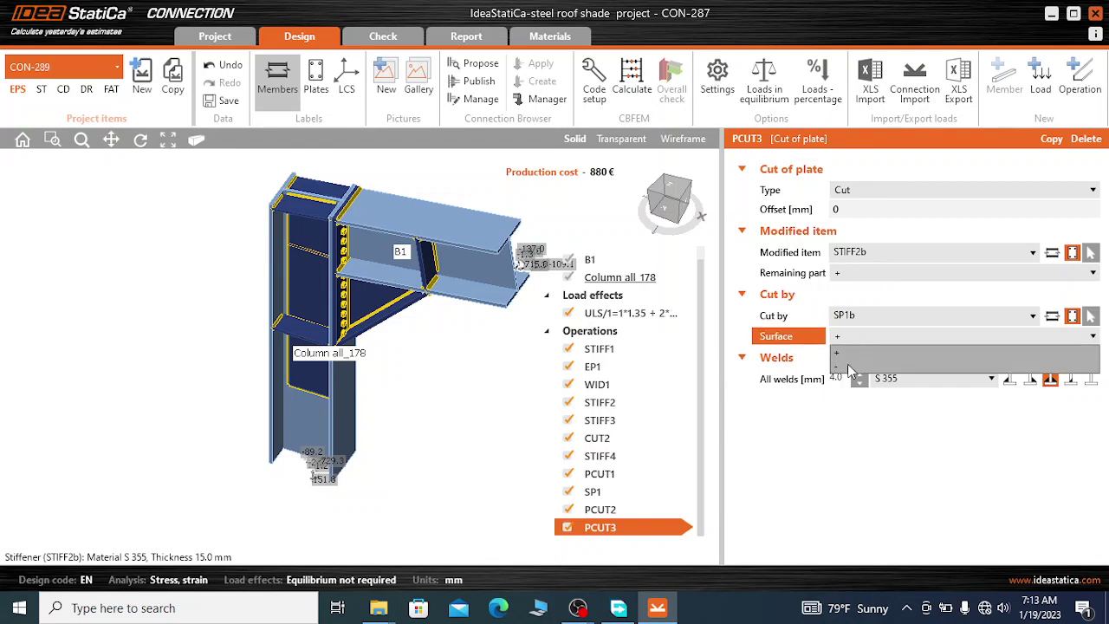
{"action": "left_click", "coordinate": [849, 371]}
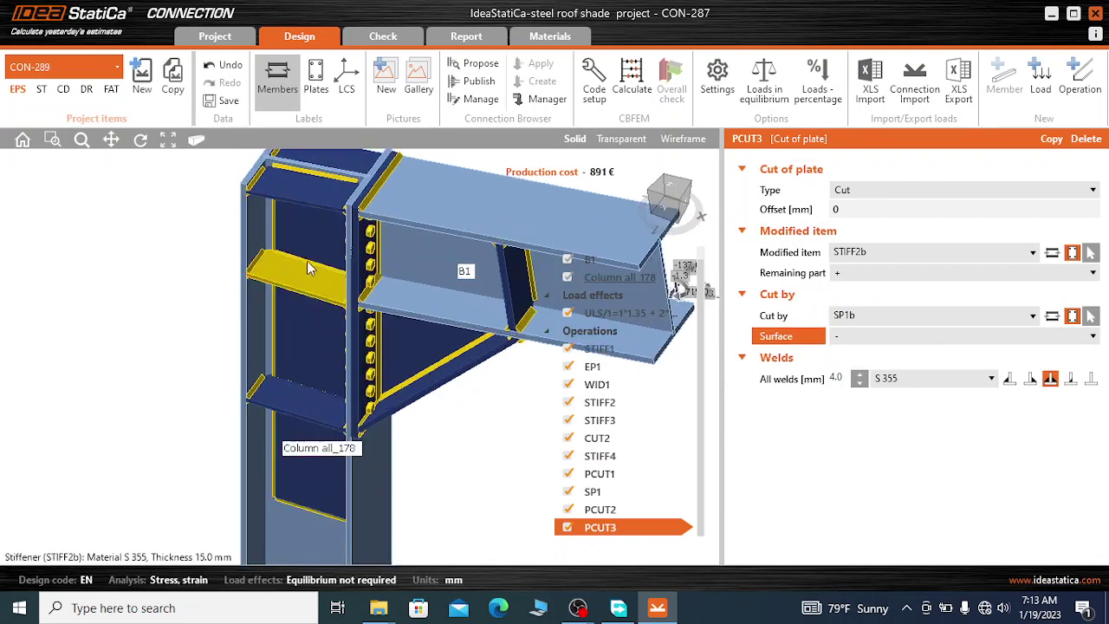
{"action": "scroll", "coordinate": [292, 243], "scroll_direction": "down", "scroll_amount": 2}
{"action": "scroll", "coordinate": [291, 243], "scroll_direction": "up", "scroll_amount": 2}
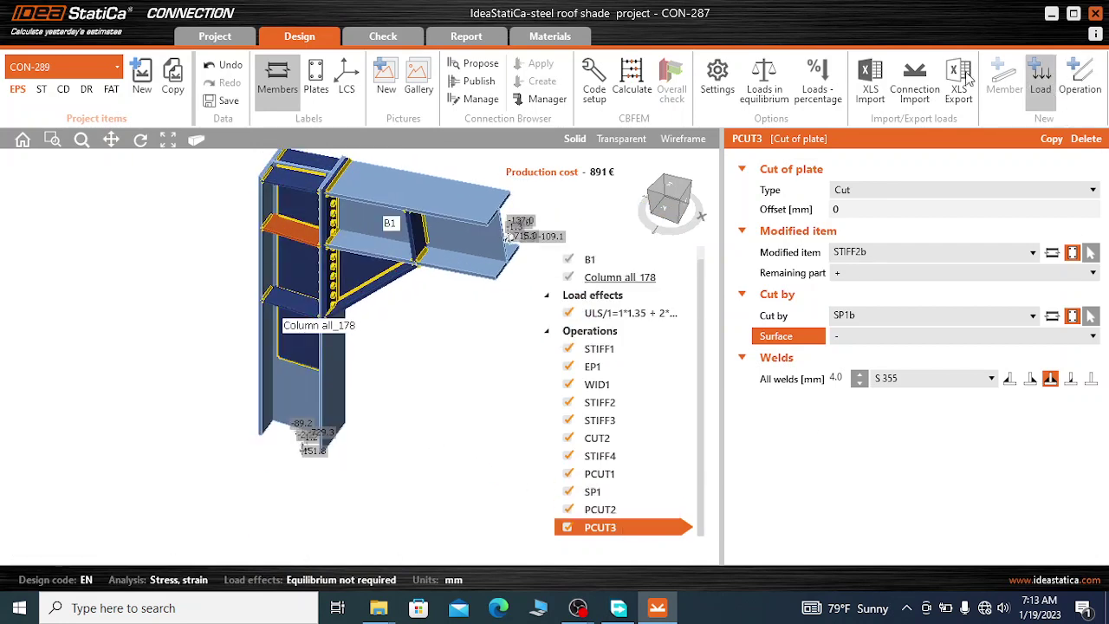
- Copy the STIFF2b plate cut and set the new cut's modified item to STIFF3a
{"action": "left_click", "coordinate": [1054, 142]}
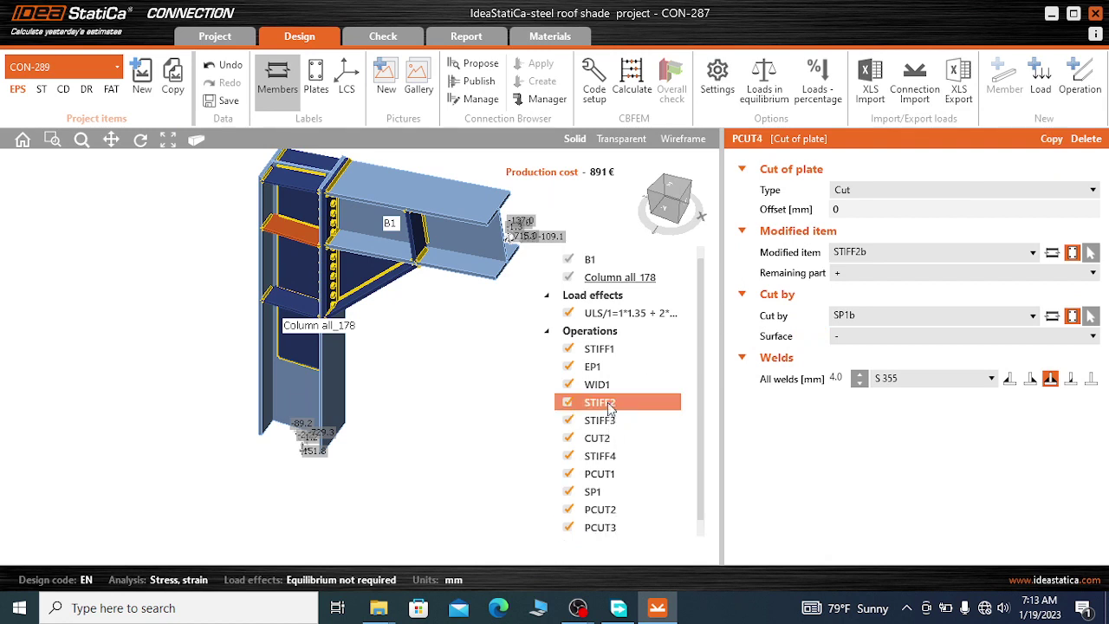
{"action": "left_click", "coordinate": [907, 252]}
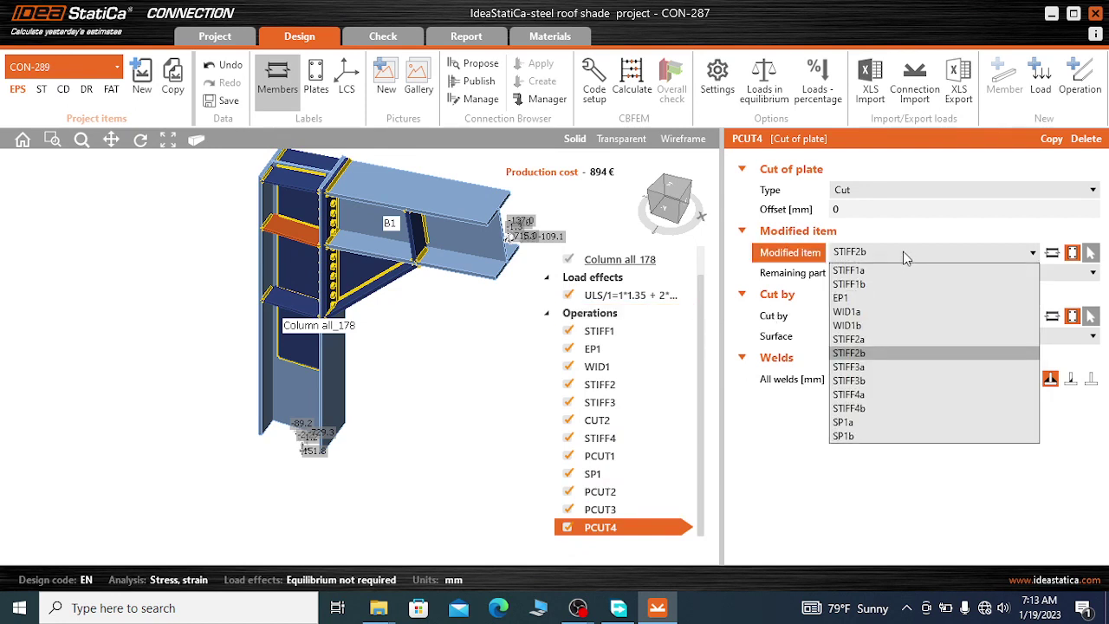
{"action": "left_click", "coordinate": [870, 368]}
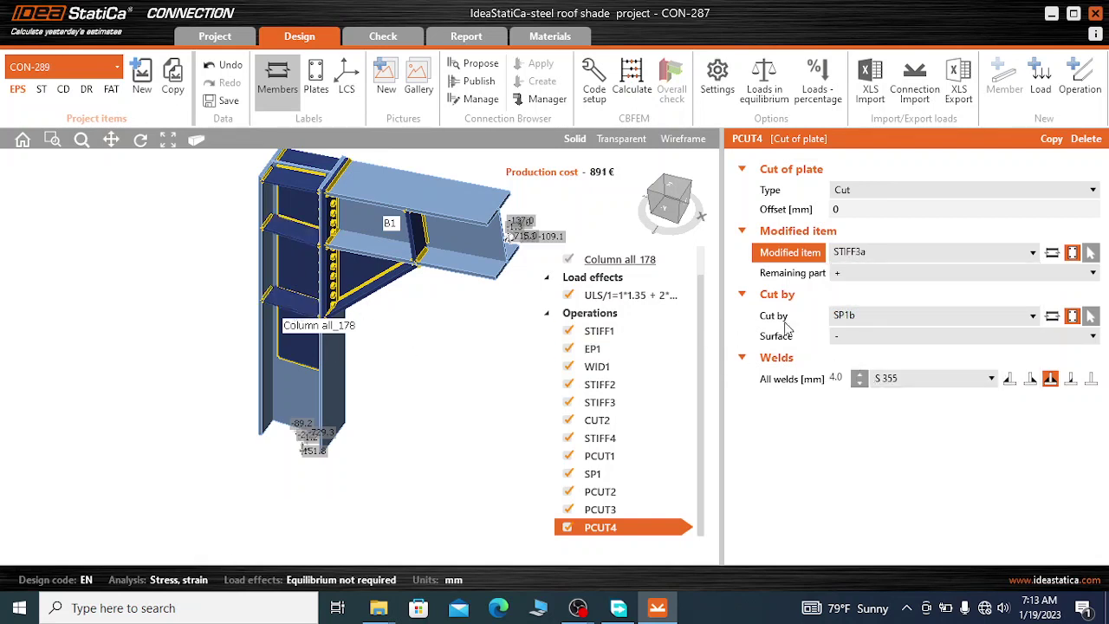
- Try cutting STIFF3a by doublers SP1a and SP1b, switching the cutting surface to +
{"action": "left_click", "coordinate": [917, 315]}
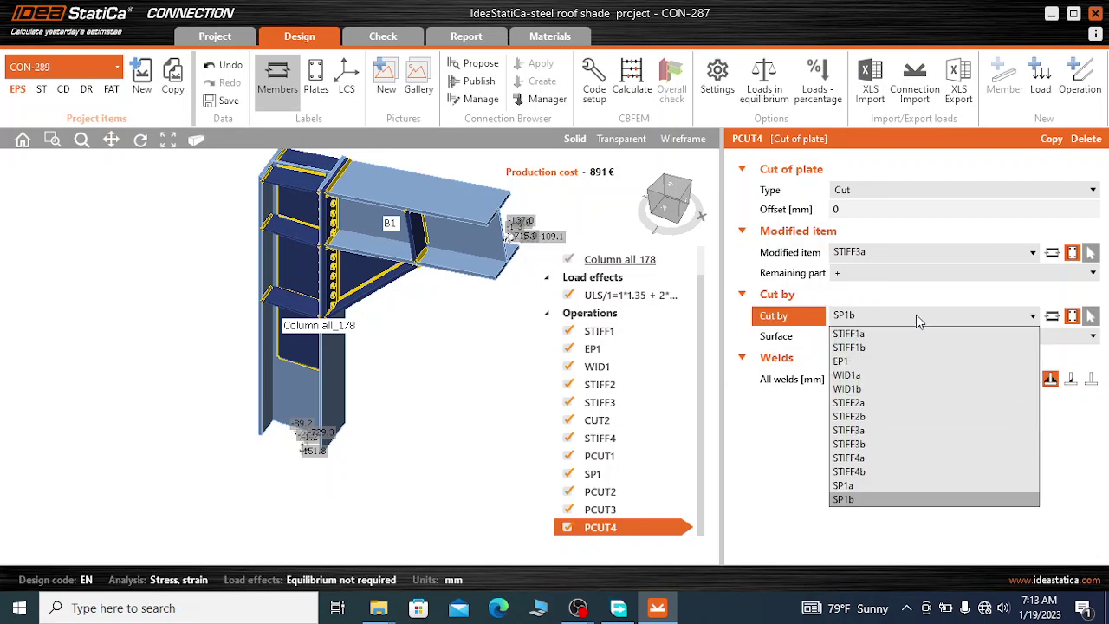
{"action": "left_click", "coordinate": [858, 487]}
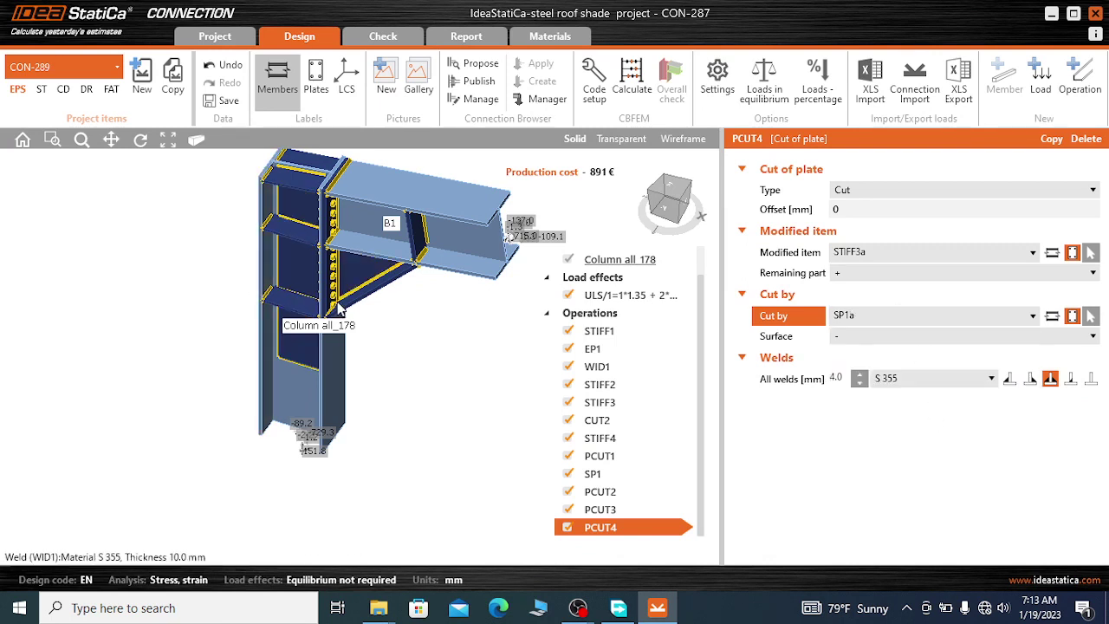
{"action": "left_click", "coordinate": [878, 317]}
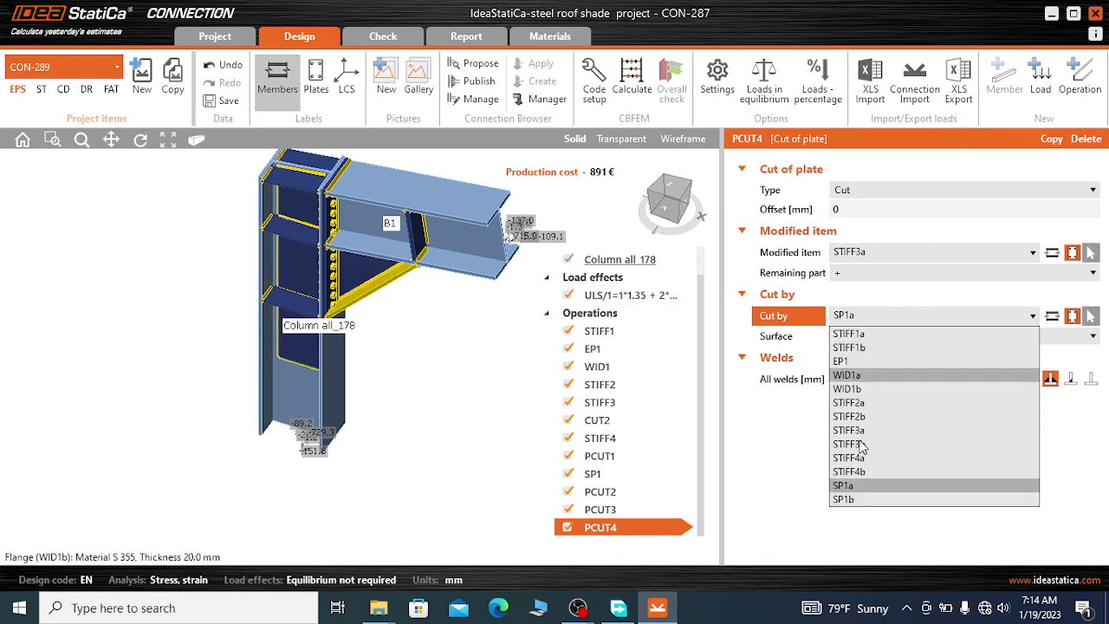
{"action": "left_click", "coordinate": [854, 500]}
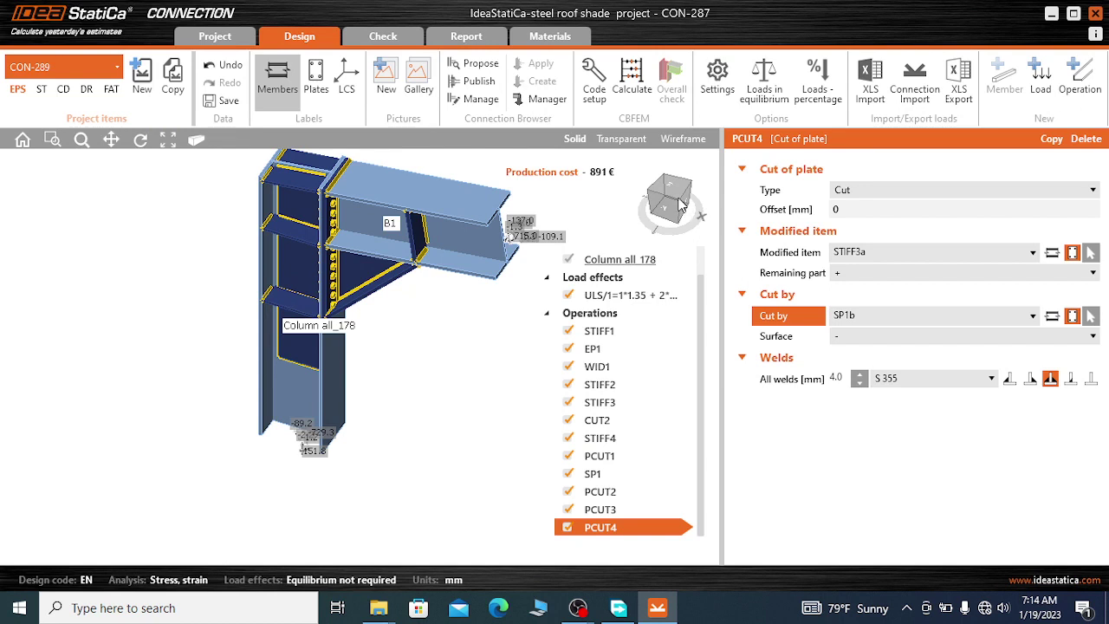
{"action": "left_click", "coordinate": [861, 338]}
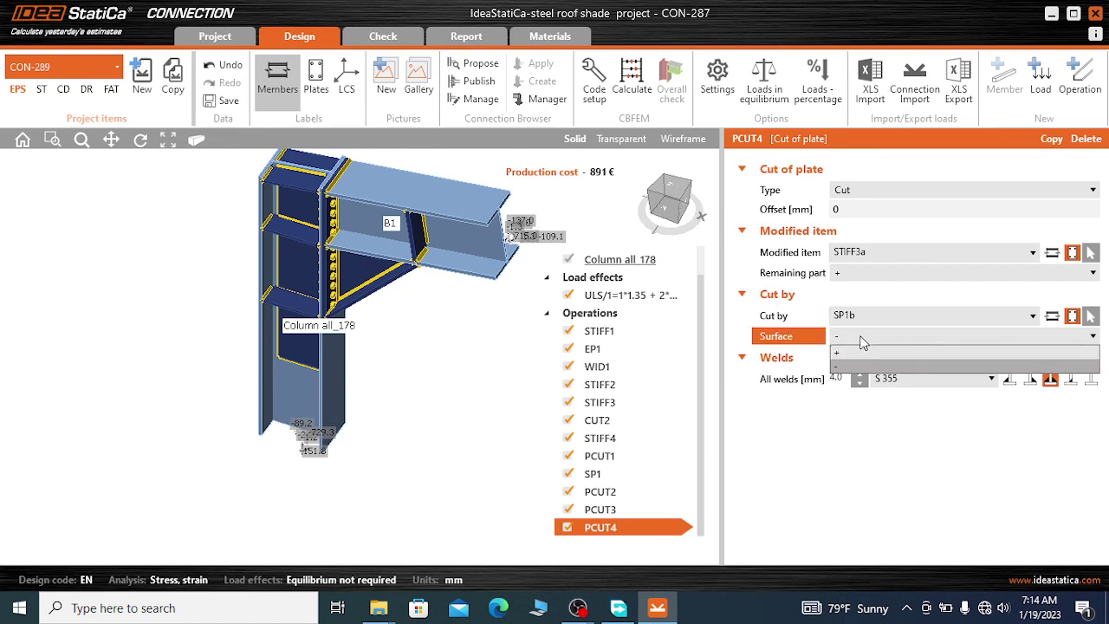
{"action": "left_click", "coordinate": [851, 353]}
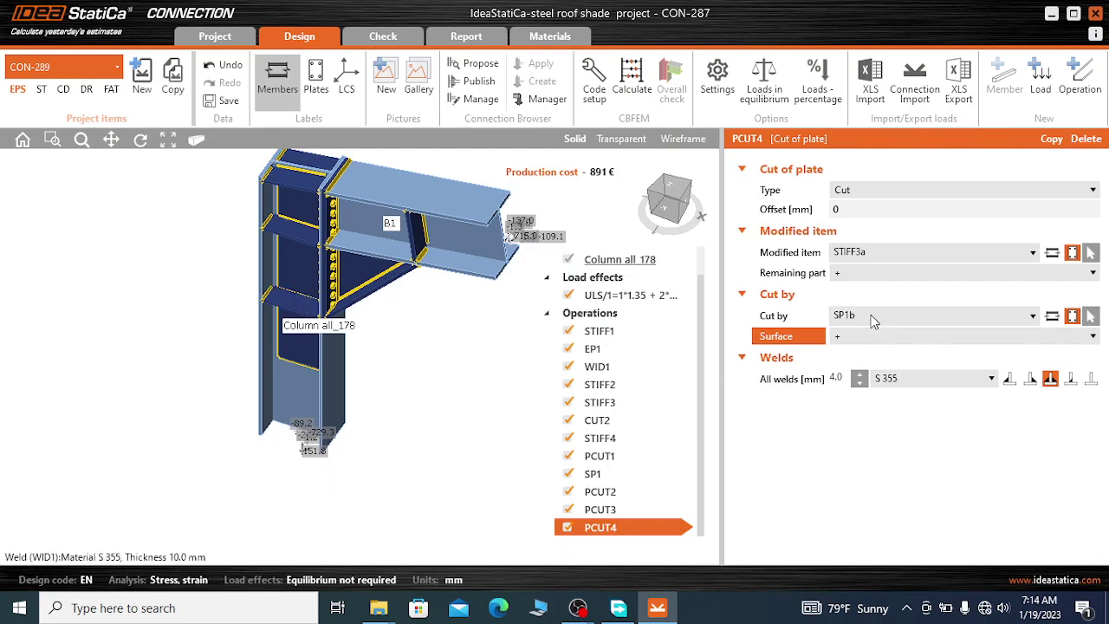
- Try STIFF3b, STIFF3a and STIFF4a as the modified item to find the column's lower stiffener
{"action": "left_click", "coordinate": [878, 260]}
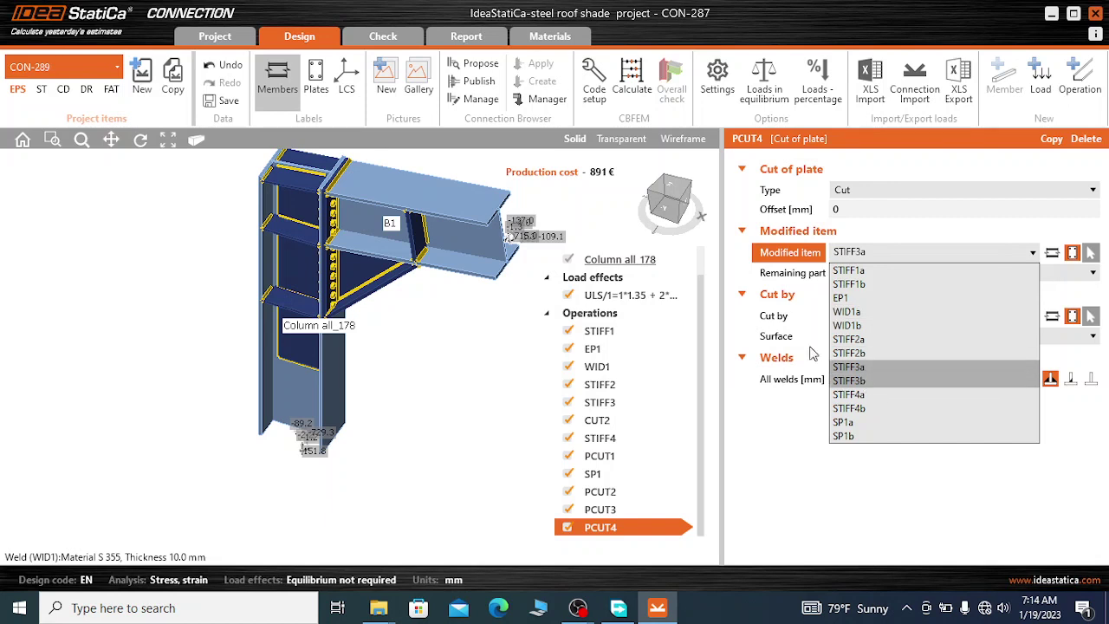
{"action": "left_click", "coordinate": [866, 383]}
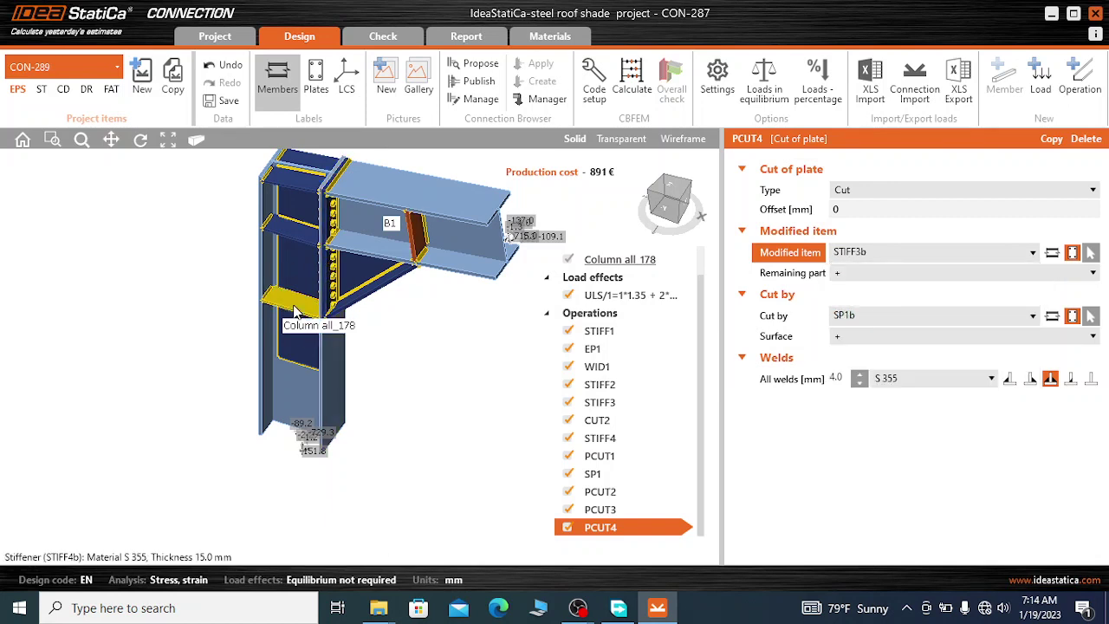
{"action": "scroll", "coordinate": [305, 310], "scroll_direction": "up", "scroll_amount": 2}
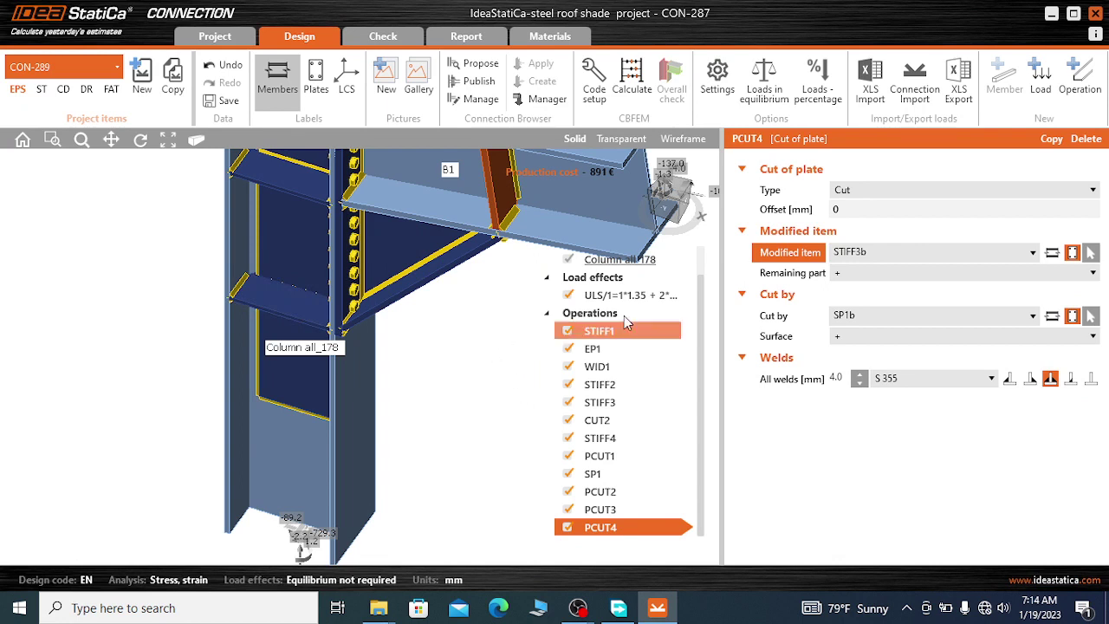
{"action": "left_click", "coordinate": [881, 253]}
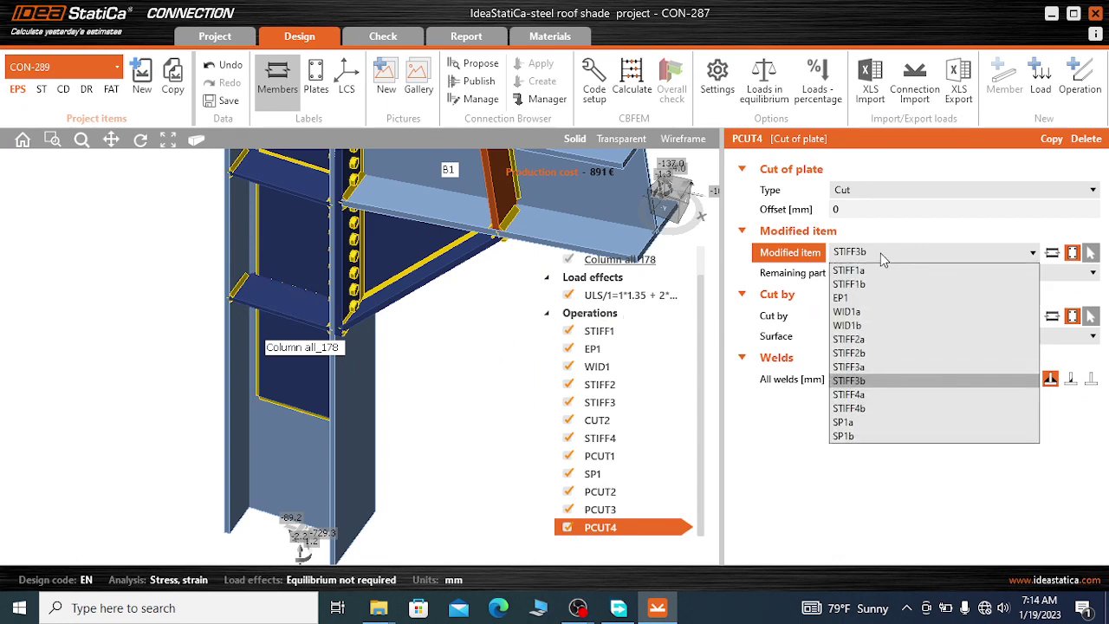
{"action": "left_click", "coordinate": [879, 367]}
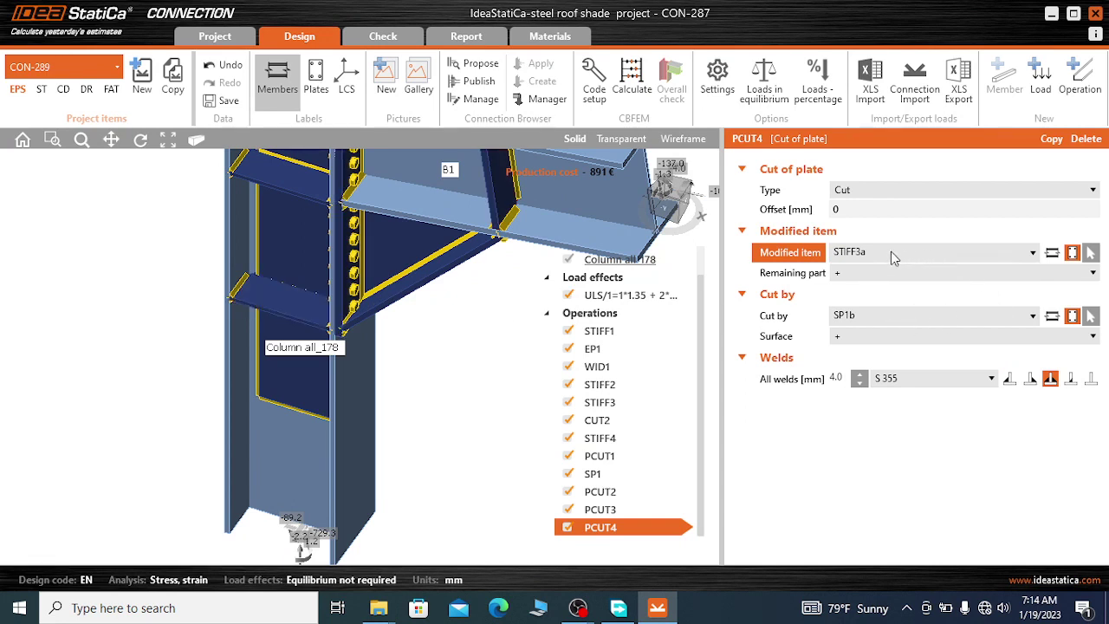
{"action": "left_click", "coordinate": [891, 251]}
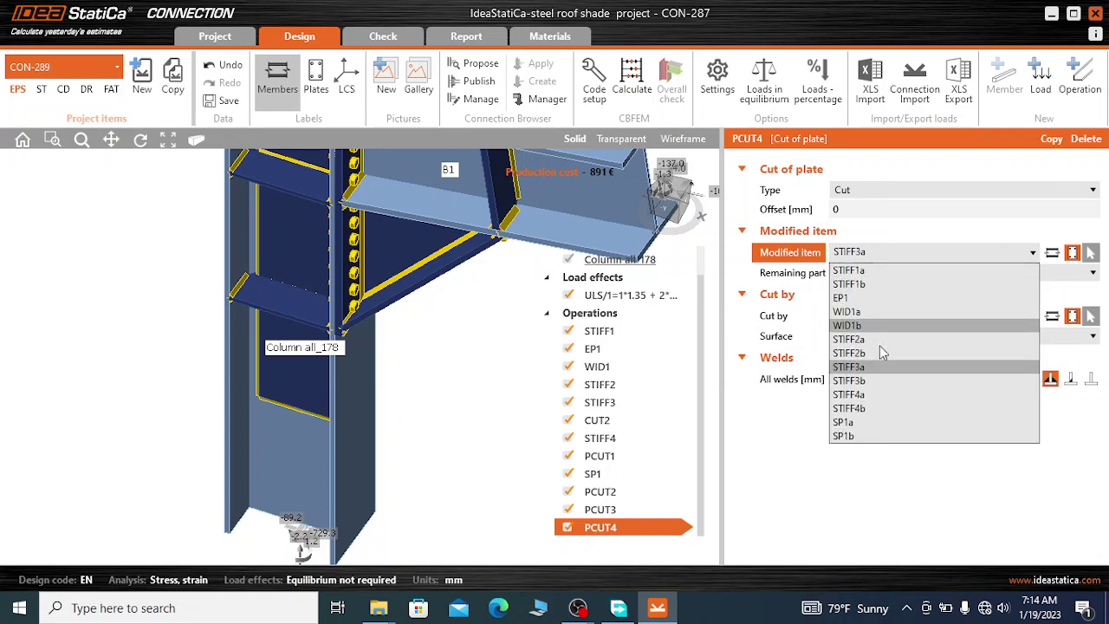
{"action": "left_click", "coordinate": [867, 395]}
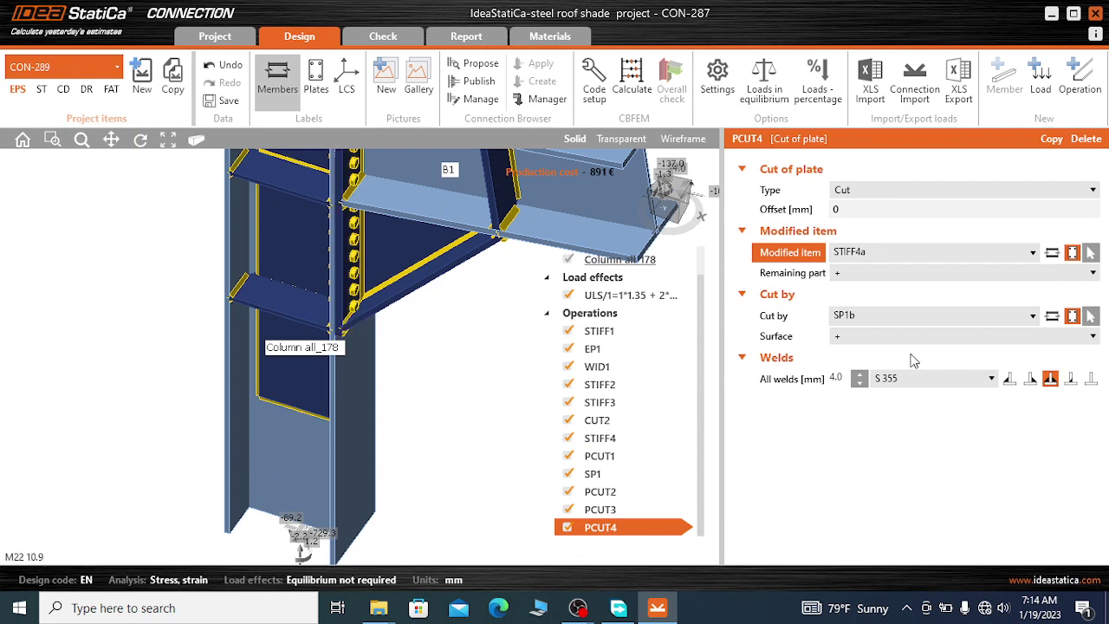
- Make the plate cut trim lower column stiffener STIFF4b by doubler SP1b using the - surface
{"action": "left_click", "coordinate": [889, 251]}
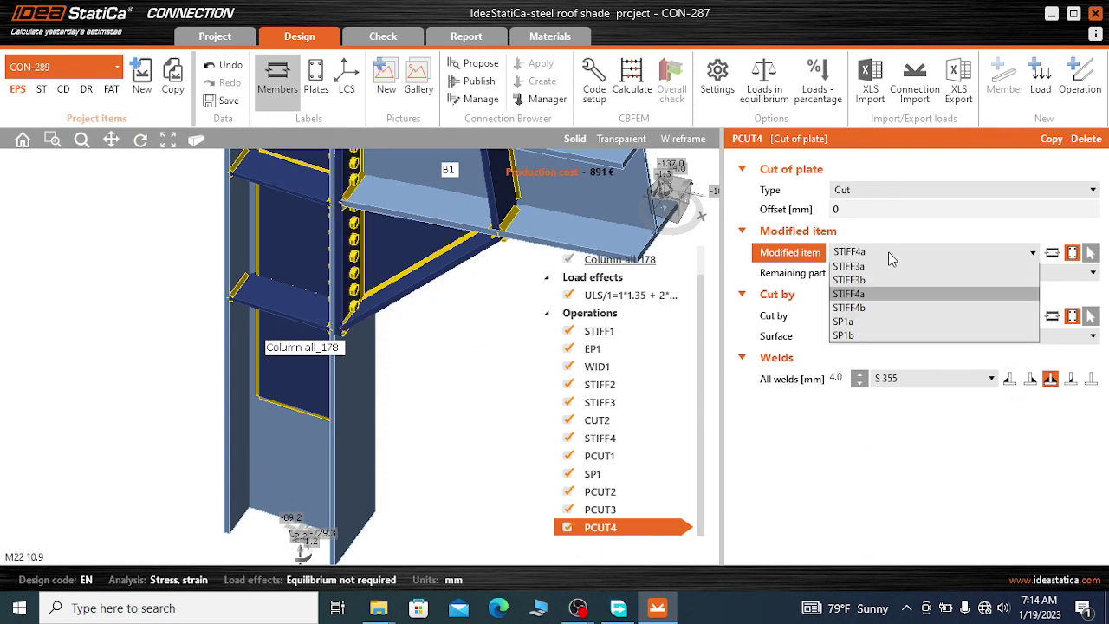
{"action": "left_click", "coordinate": [910, 408]}
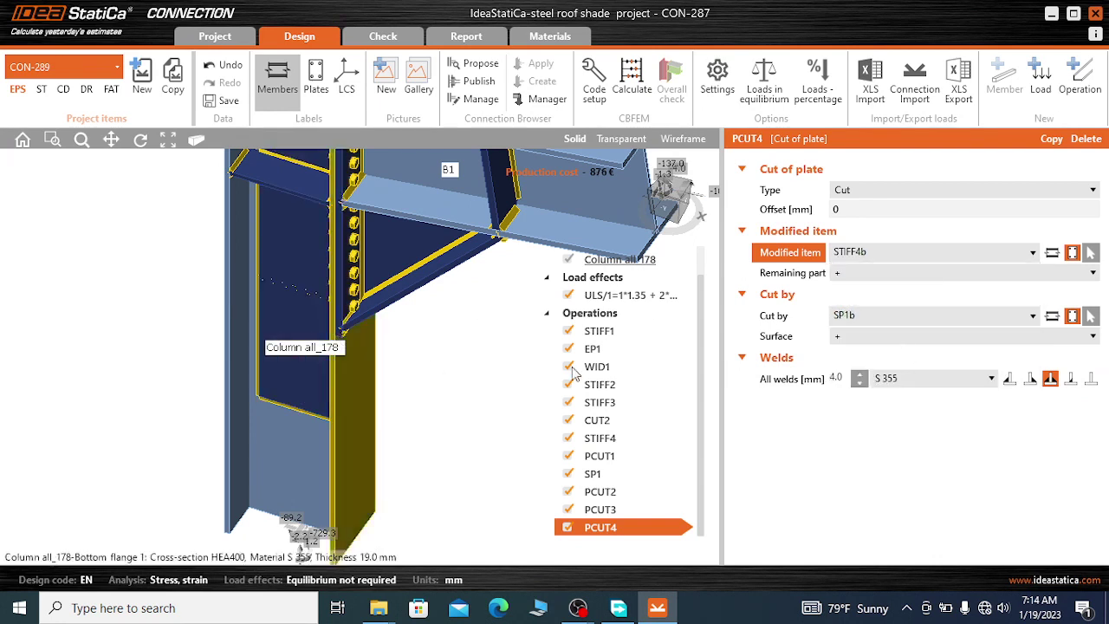
{"action": "left_click", "coordinate": [876, 343]}
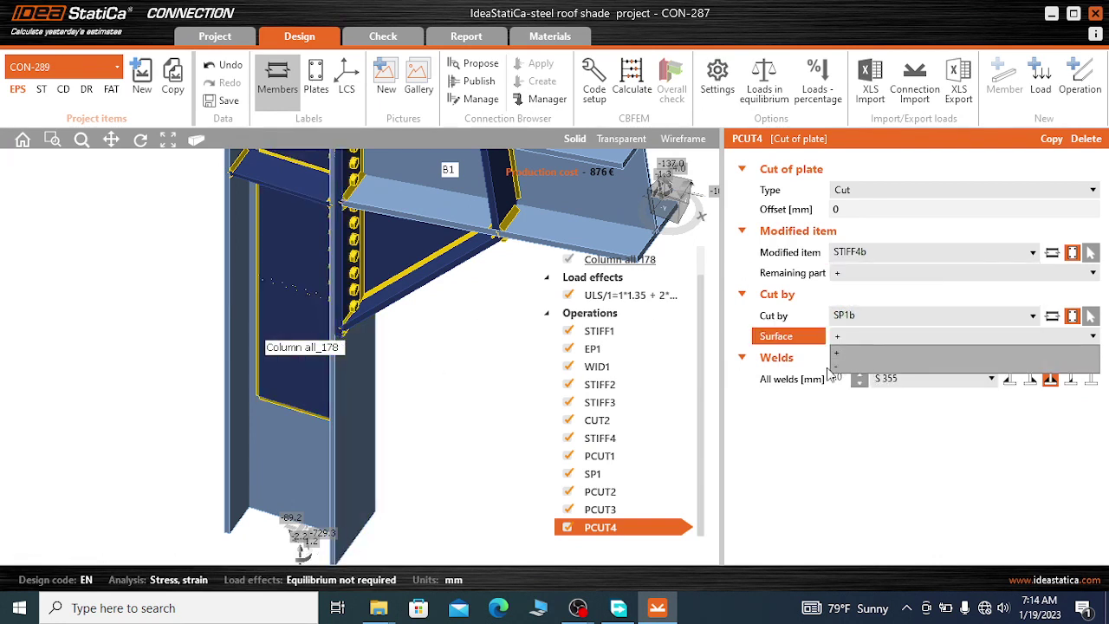
{"action": "left_click", "coordinate": [839, 364]}
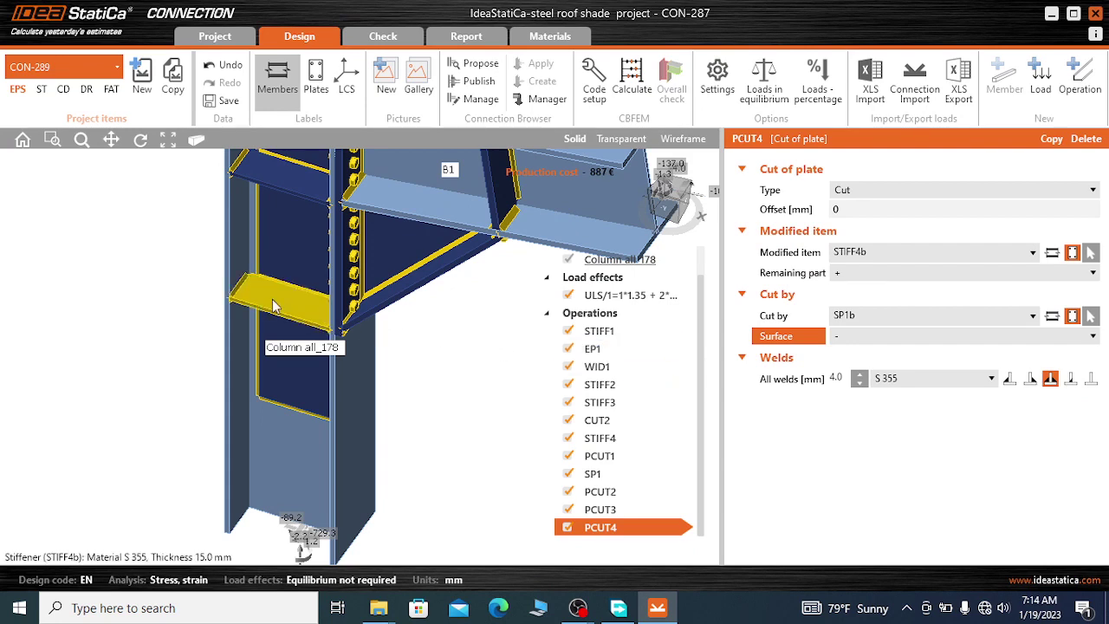
{"action": "scroll", "coordinate": [274, 305], "scroll_direction": "up", "scroll_amount": 5}
{"action": "scroll", "coordinate": [280, 274], "scroll_direction": "down", "scroll_amount": 5}
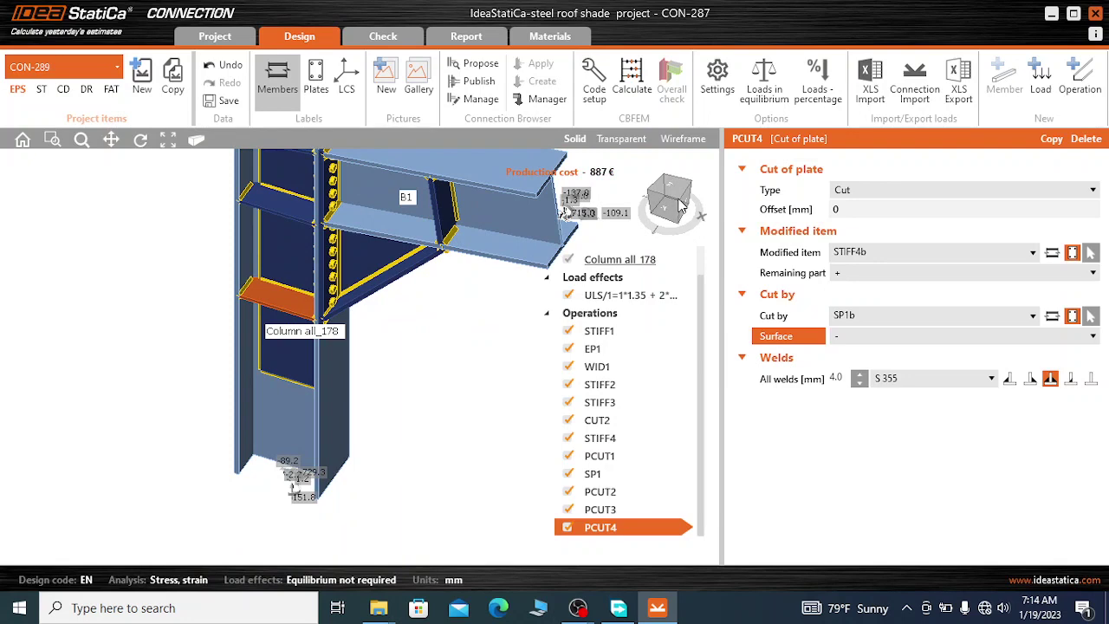
- Copy the STIFF4b plate cut and make the copy cut STIFF4a on the column's other side by doubler SP1a
{"action": "left_click_drag", "start_coordinate": [682, 205], "coordinate": [610, 208]}
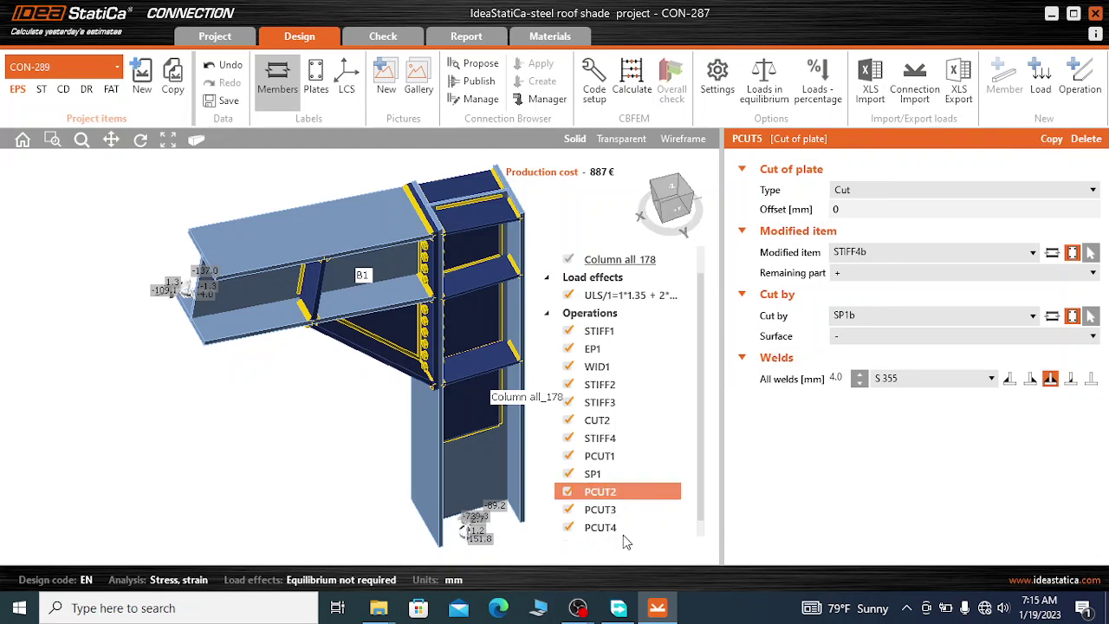
{"action": "left_click", "coordinate": [877, 251]}
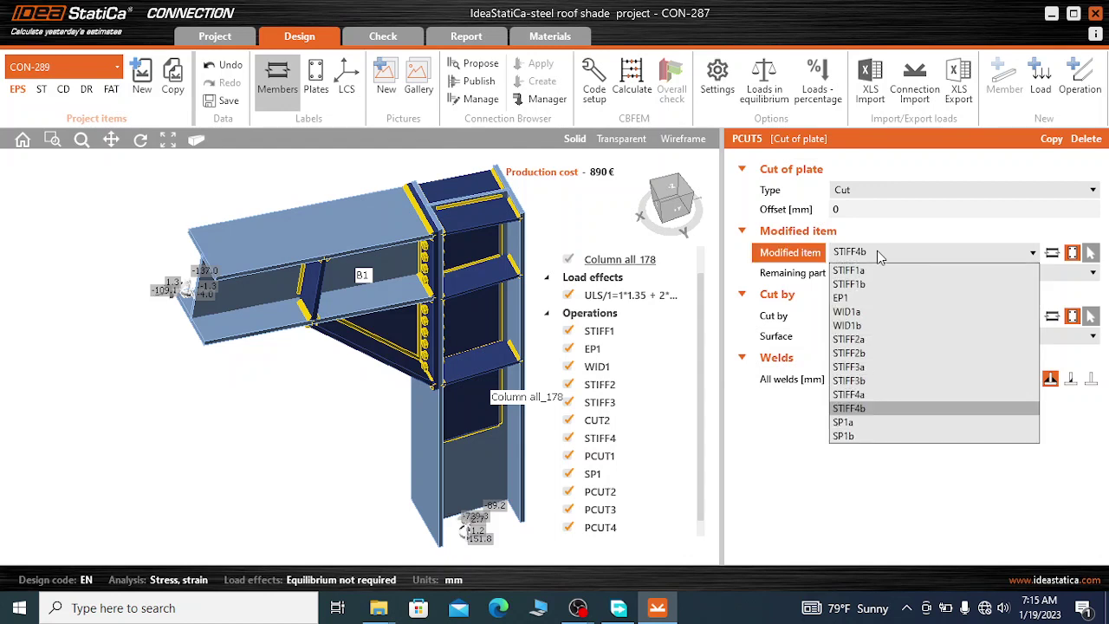
{"action": "left_click", "coordinate": [872, 395]}
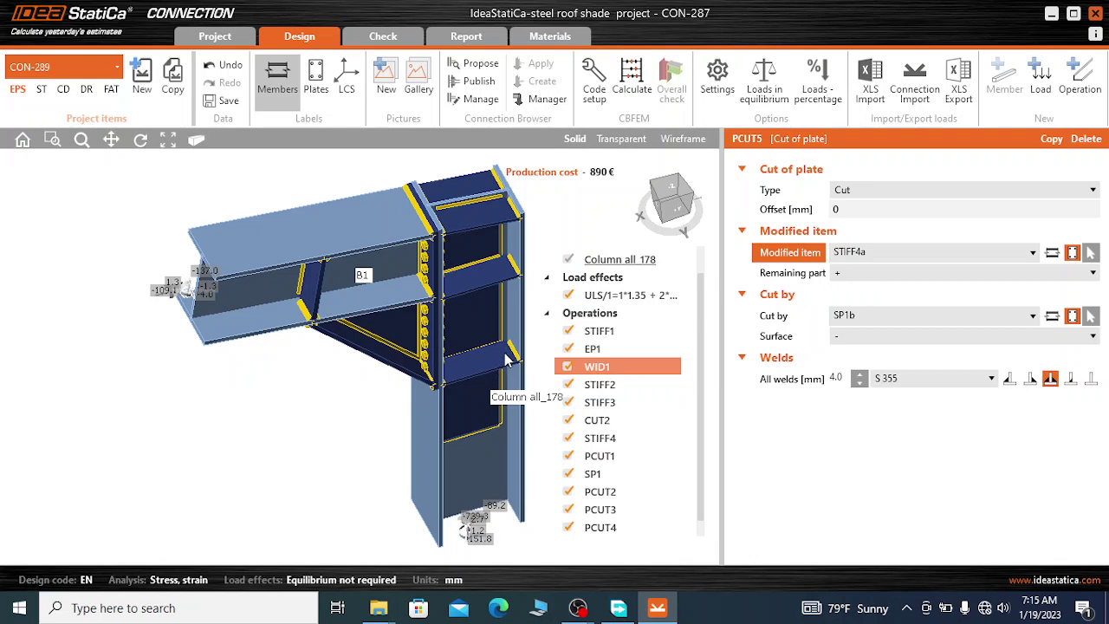
{"action": "left_click", "coordinate": [888, 323]}
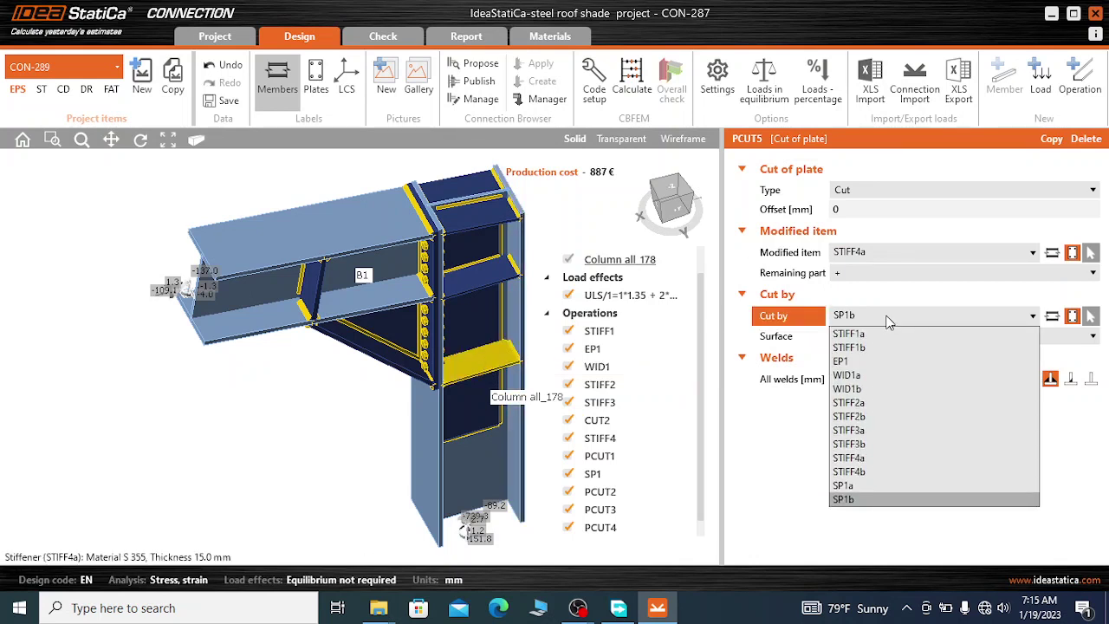
{"action": "left_click", "coordinate": [867, 489]}
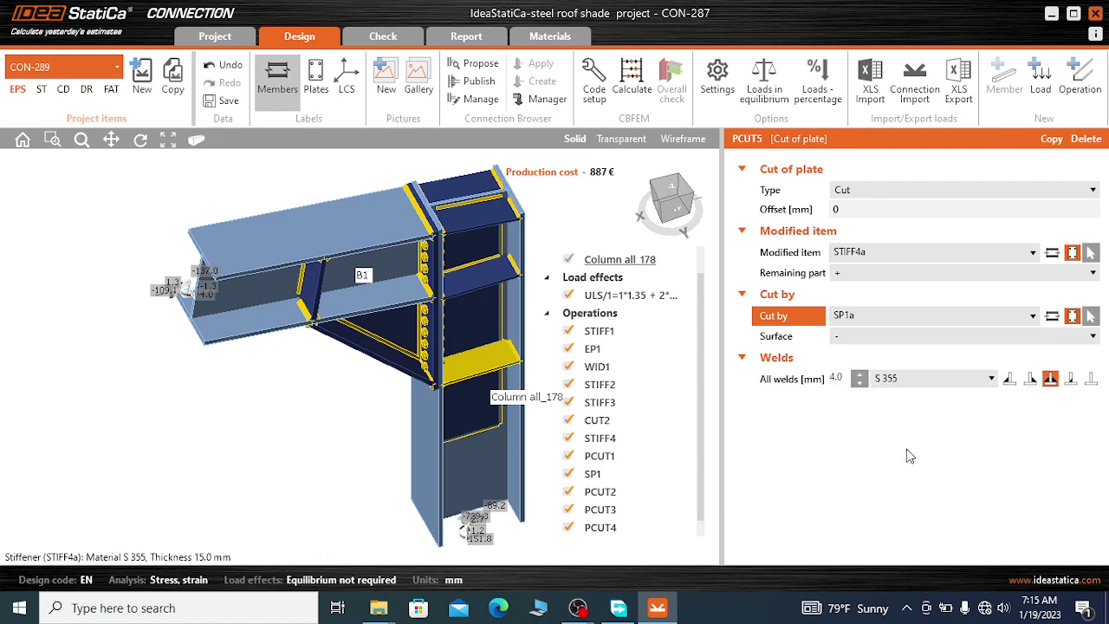
- Set the cutting surface of the STIFF4a plate cut to + and check the joint from the -Y side
{"action": "left_click", "coordinate": [867, 337]}
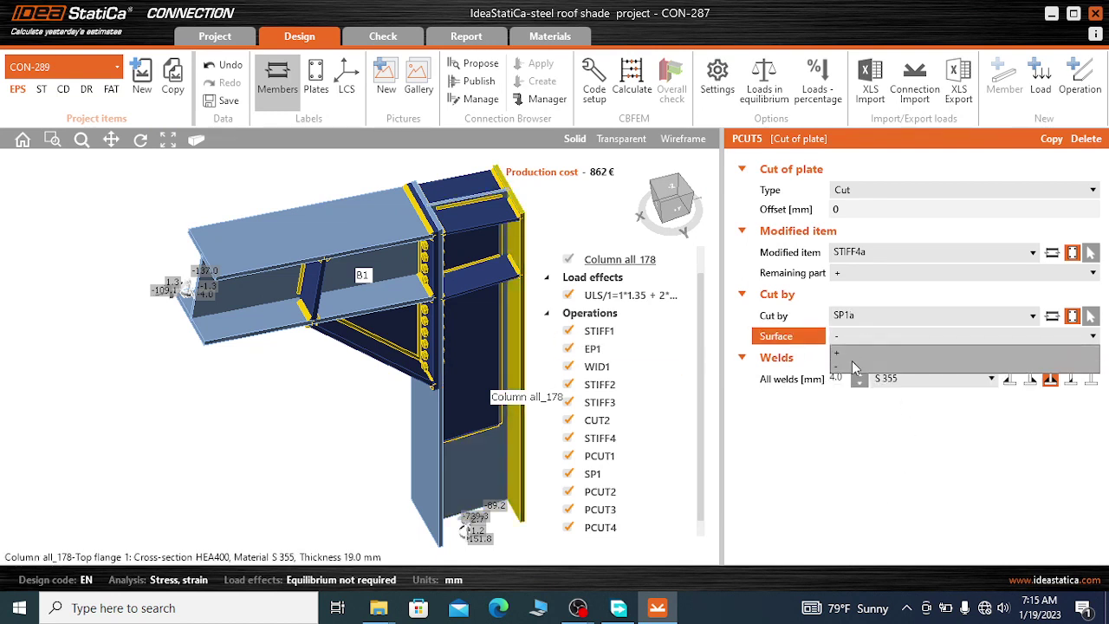
{"action": "left_click", "coordinate": [910, 354]}
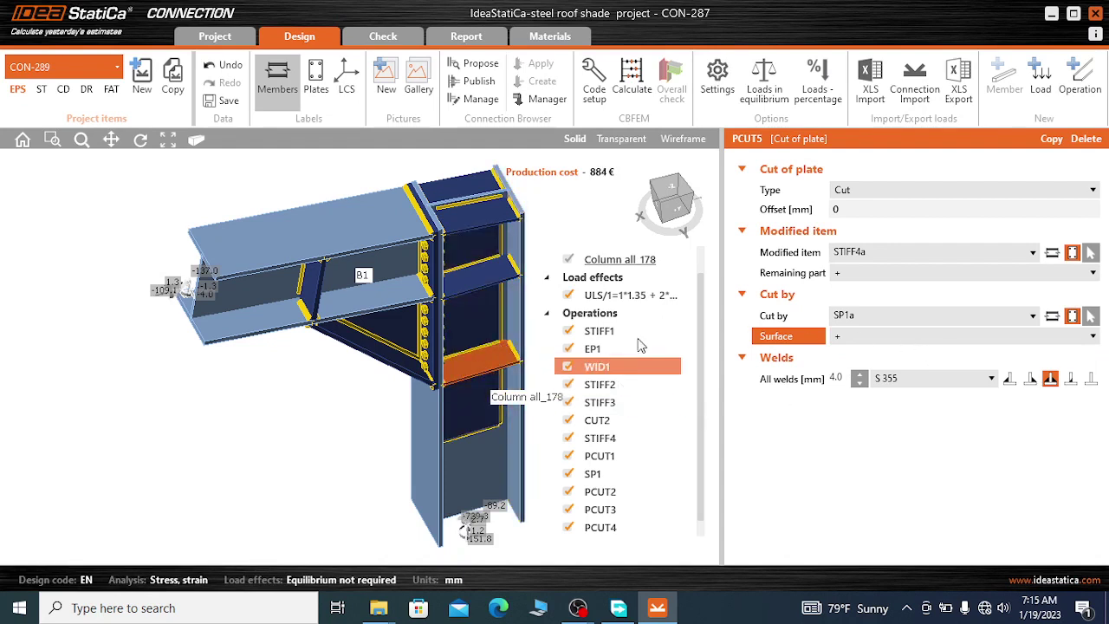
{"action": "left_click", "coordinate": [666, 204]}
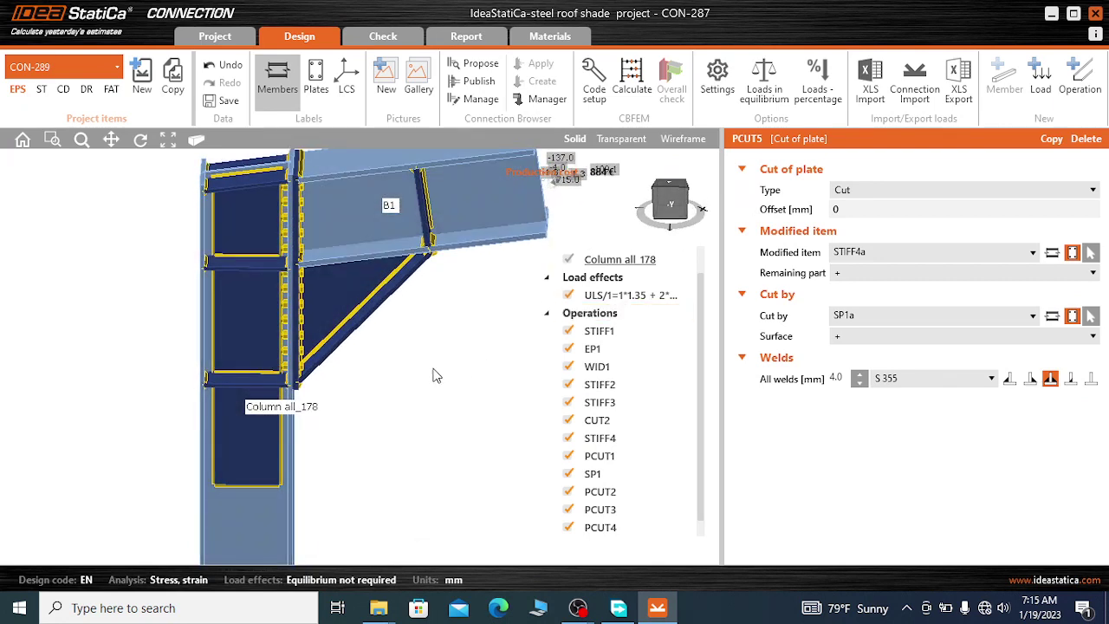
{"action": "left_click", "coordinate": [685, 193]}
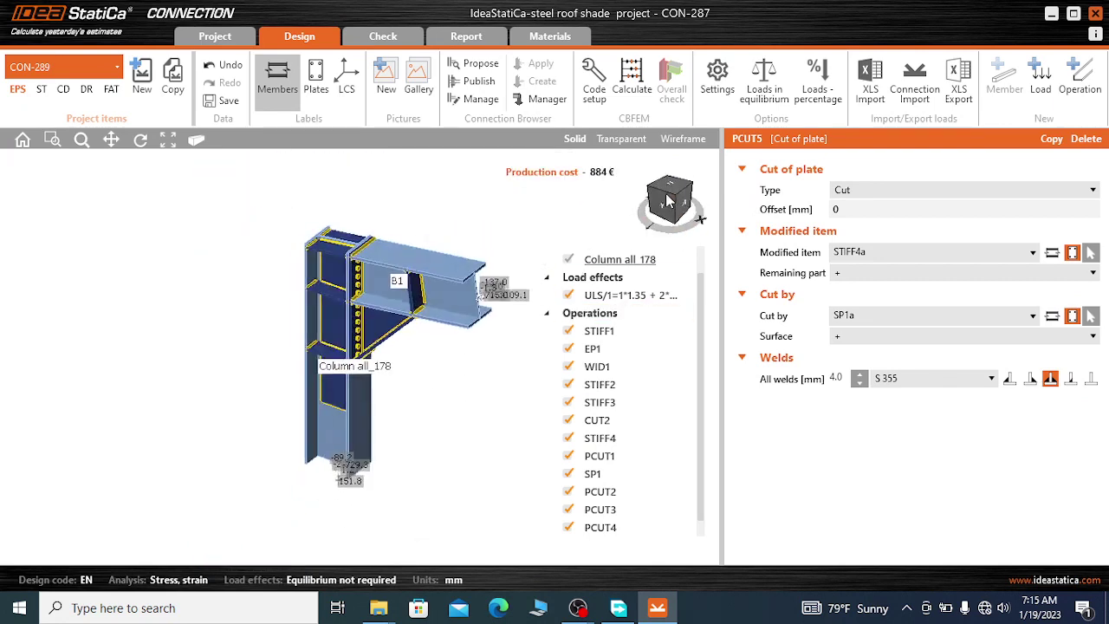
{"action": "left_click", "coordinate": [696, 206]}
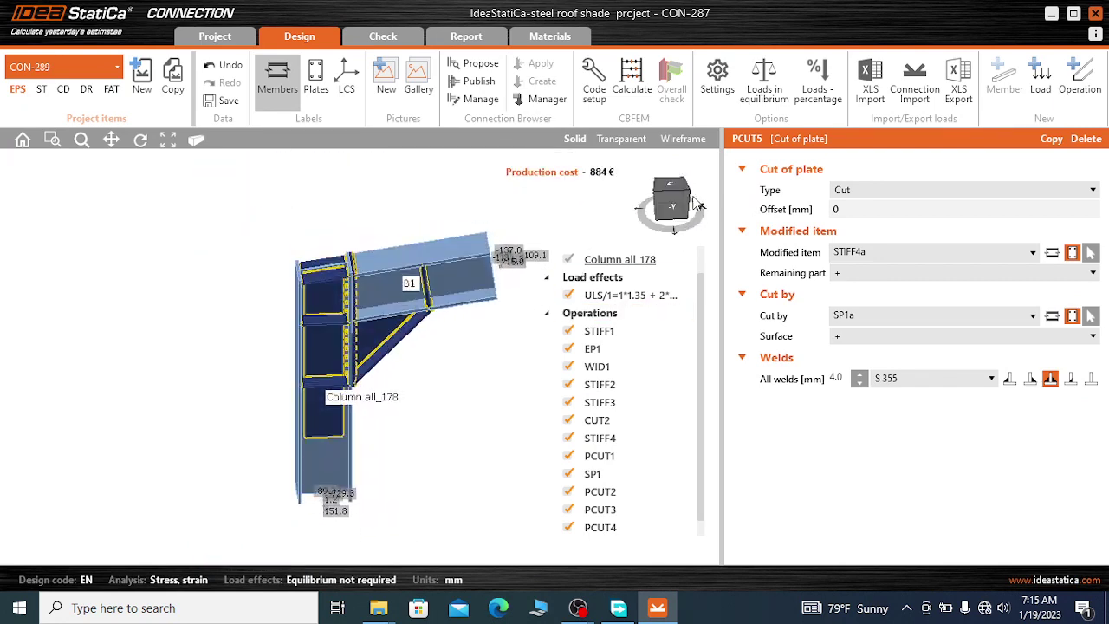
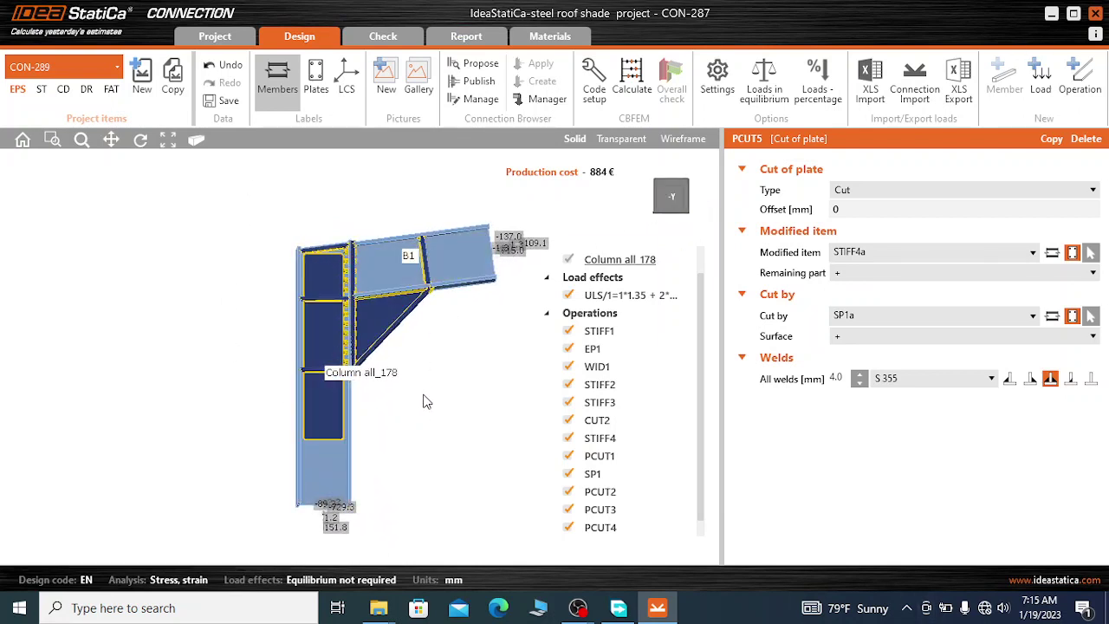
{"action": "scroll", "coordinate": [292, 350], "scroll_direction": "down", "scroll_amount": 2}
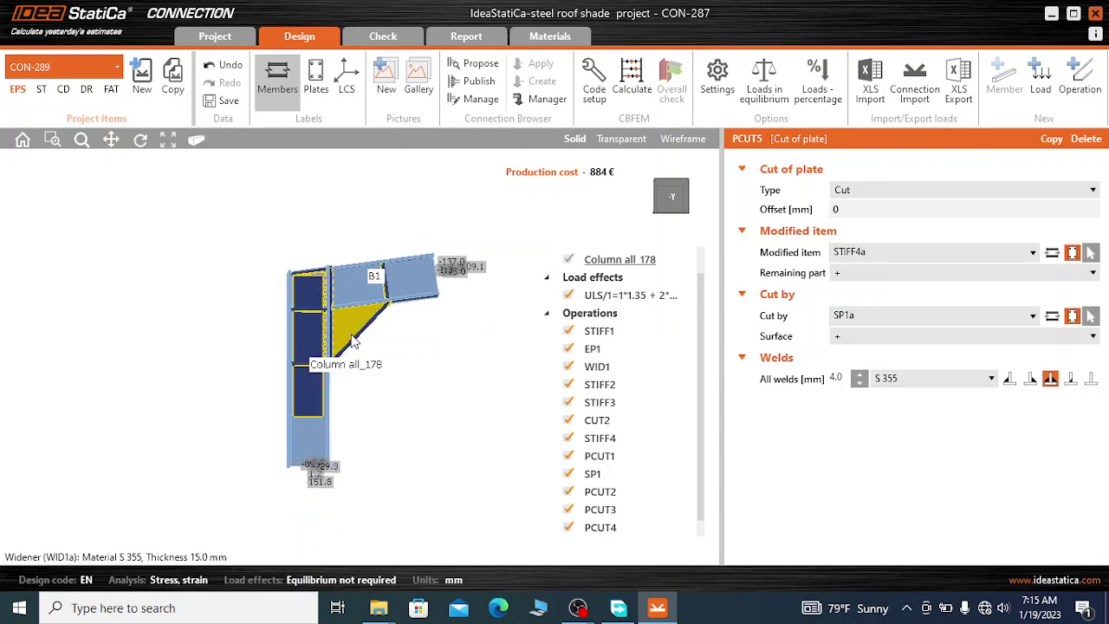
{"action": "scroll", "coordinate": [292, 350], "scroll_direction": "up", "scroll_amount": 2}
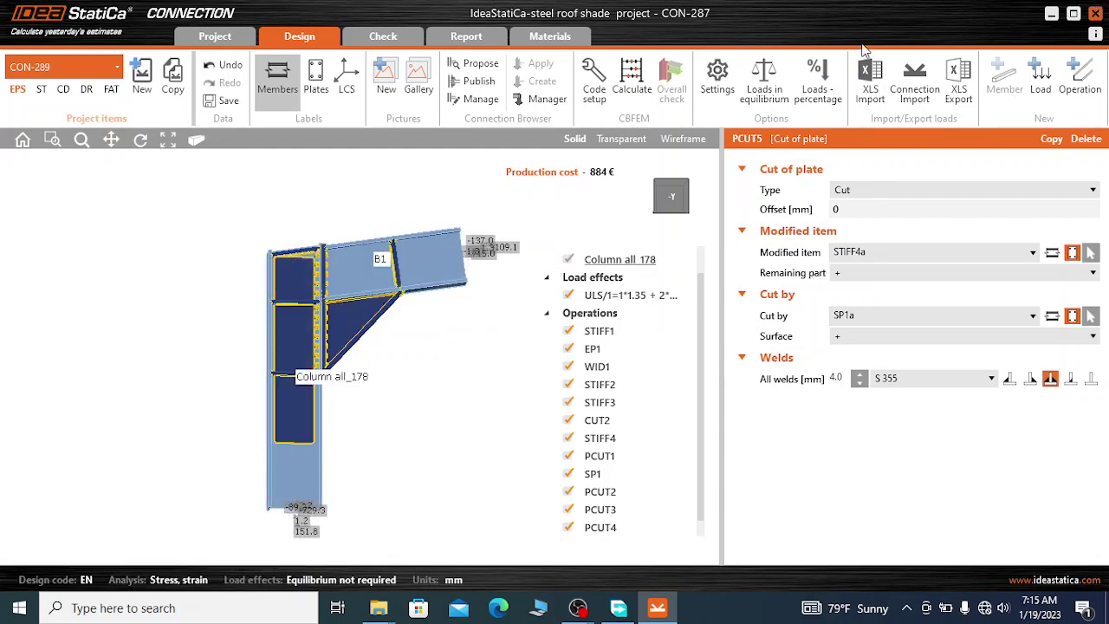
- Run the CBFEM stress-strain calculation for connection CON-289 with the doubler plates
{"action": "left_click", "coordinate": [632, 78]}
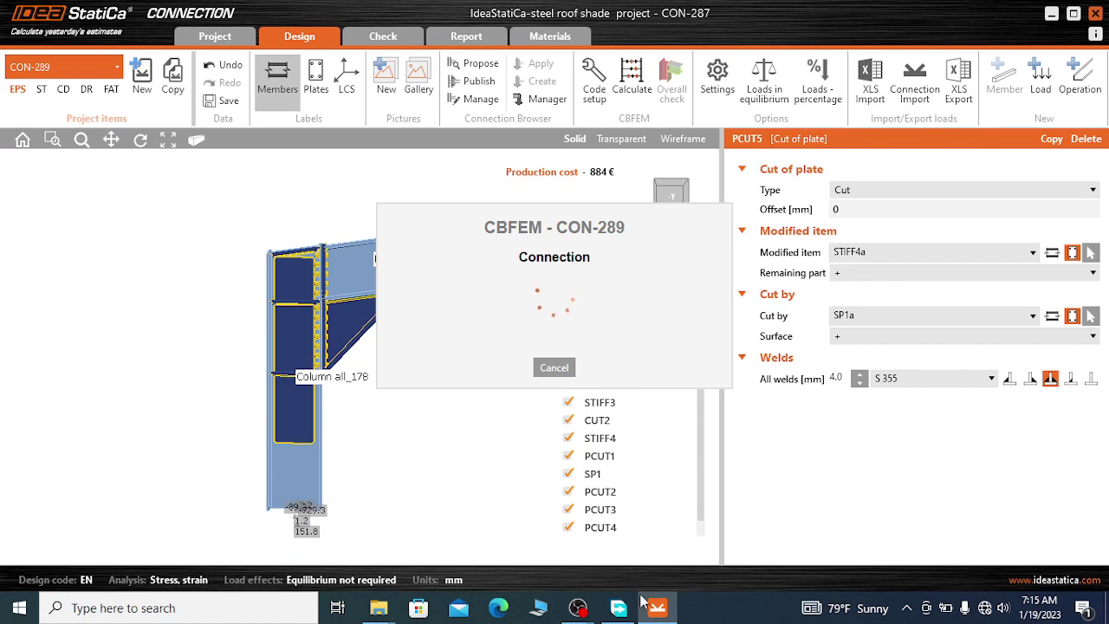
{"action": "mouse_move", "coordinate": [578, 607]}
{"action": "left_click", "coordinate": [535, 548]}
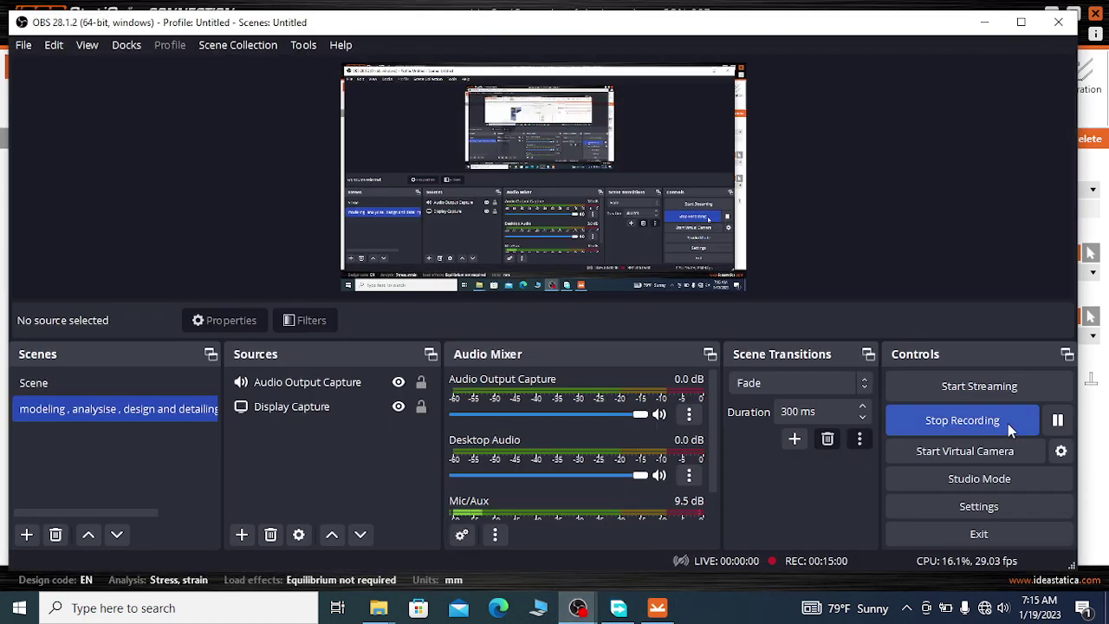
{"action": "left_click", "coordinate": [1058, 419]}
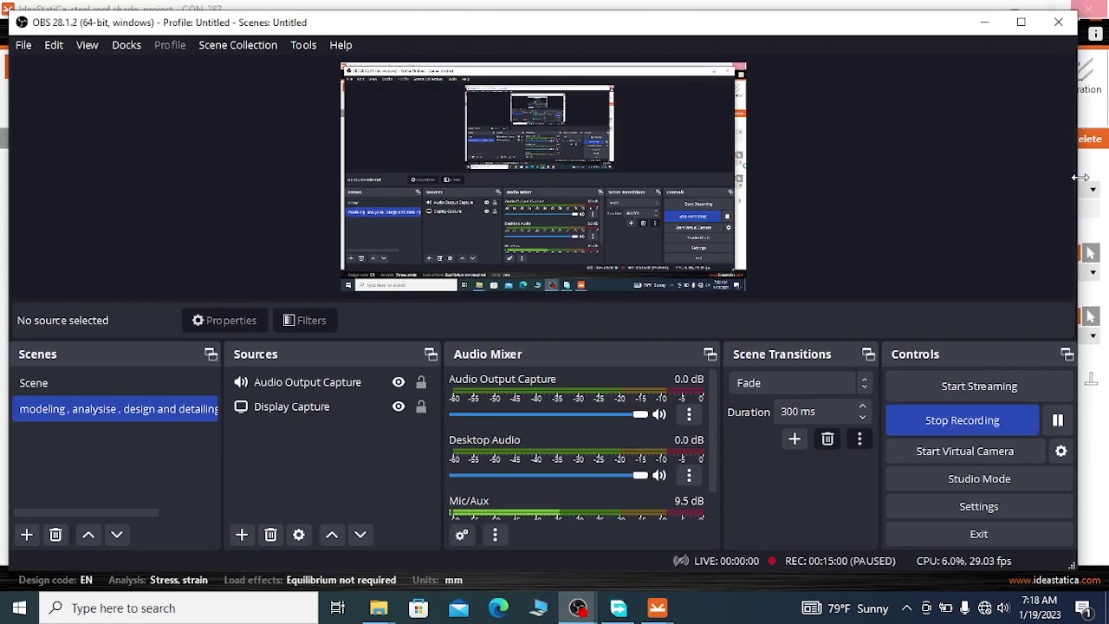
{"action": "left_click", "coordinate": [984, 22]}
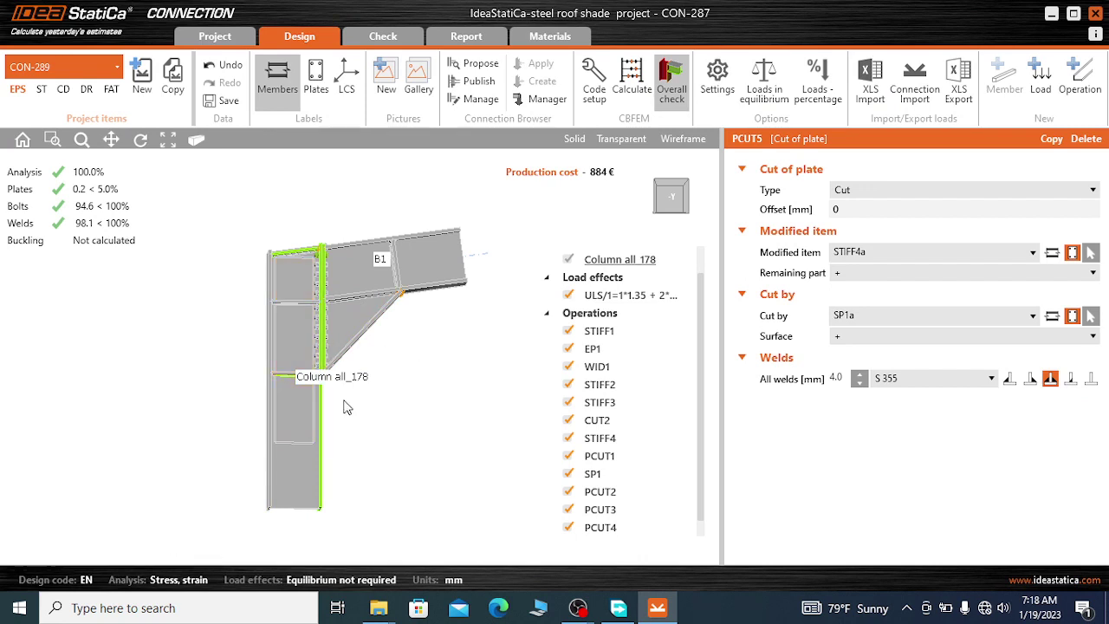
- Display the equivalent stress on CON-289 and examine its column web and doubler plates
{"action": "scroll", "coordinate": [363, 411], "scroll_direction": "up", "scroll_amount": 1}
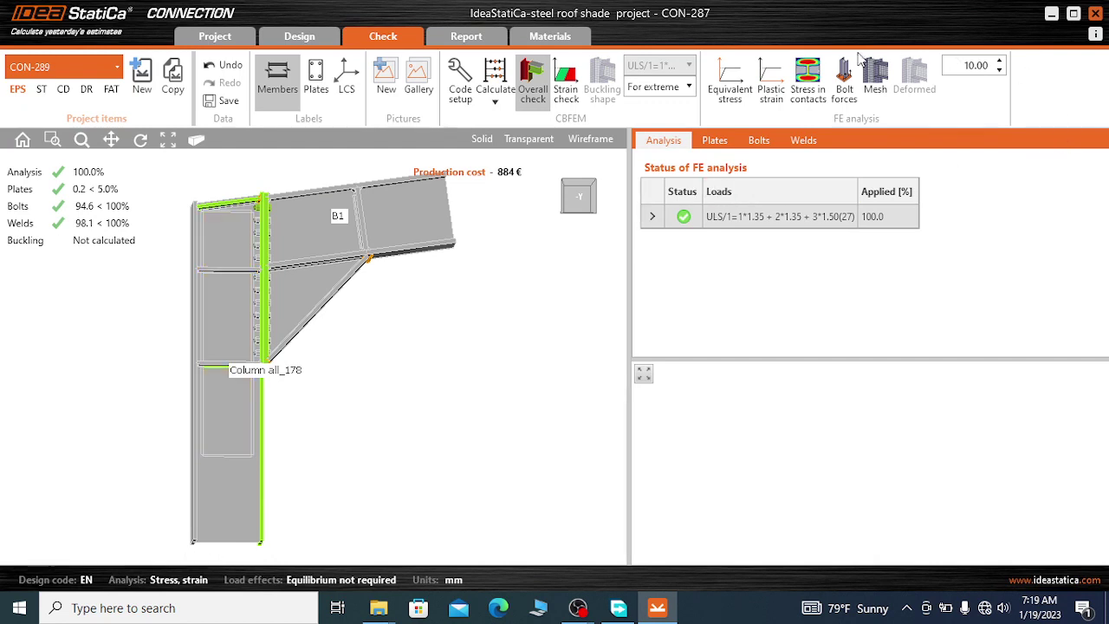
{"action": "left_click", "coordinate": [732, 80]}
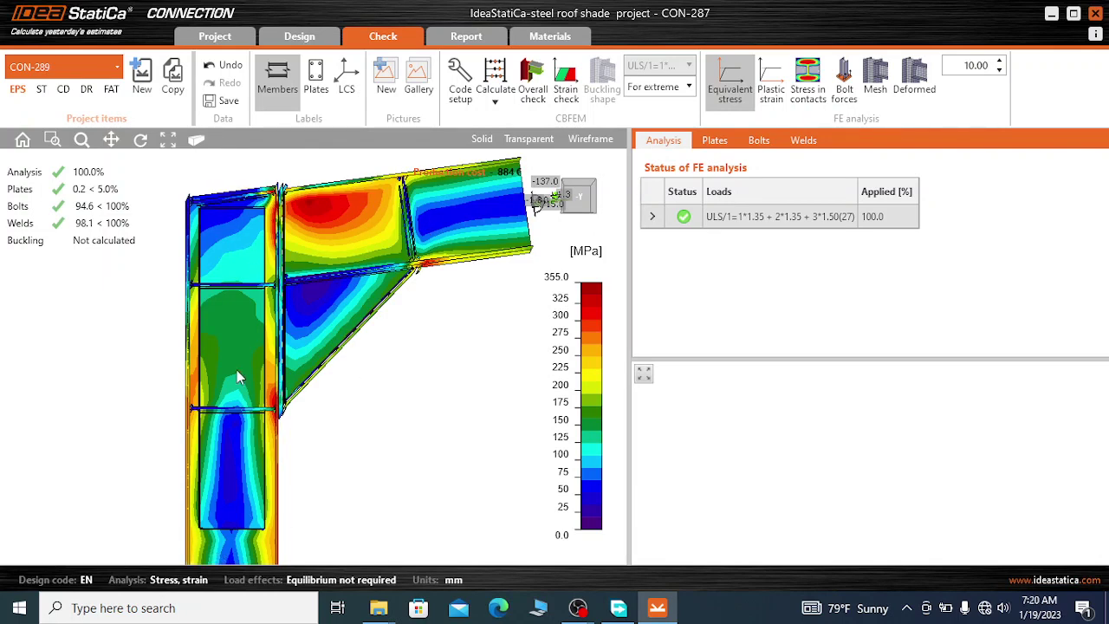
{"action": "scroll", "coordinate": [232, 239], "scroll_direction": "down", "scroll_amount": 2}
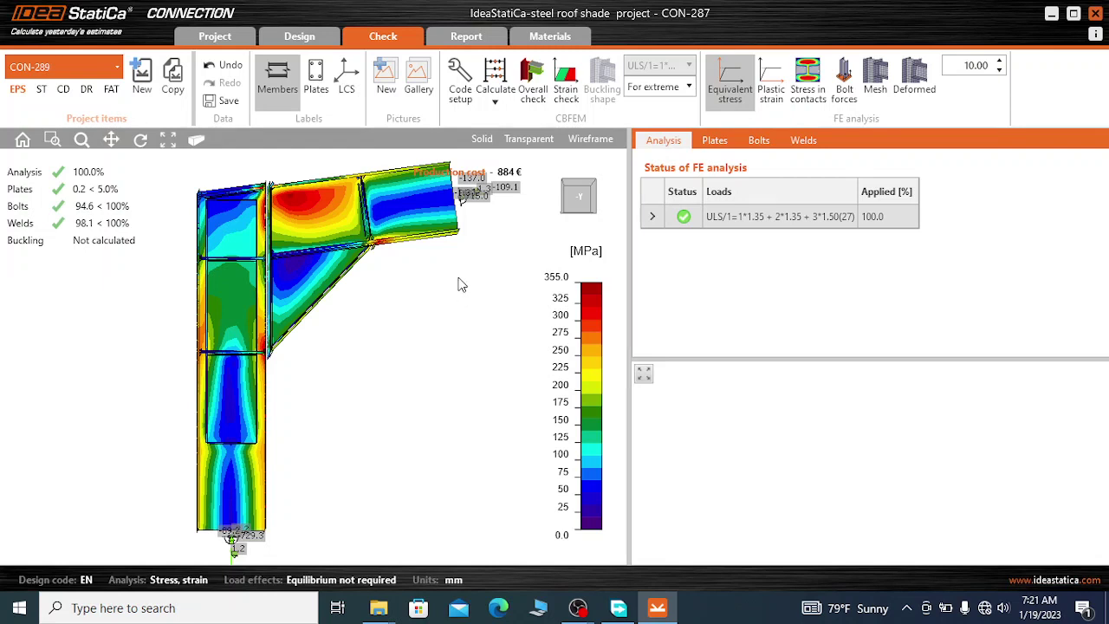
- Switch to project item CON-287, the connection without doubler plates, under the joint design resistance (DR) analysis
{"action": "left_click", "coordinate": [118, 66]}
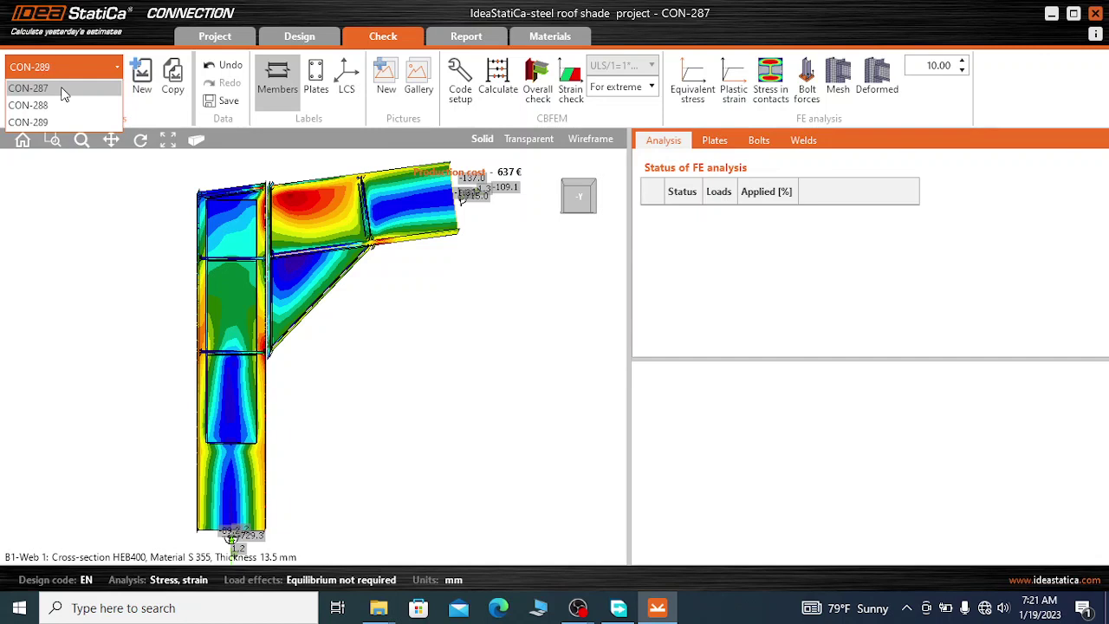
{"action": "left_click", "coordinate": [378, 211]}
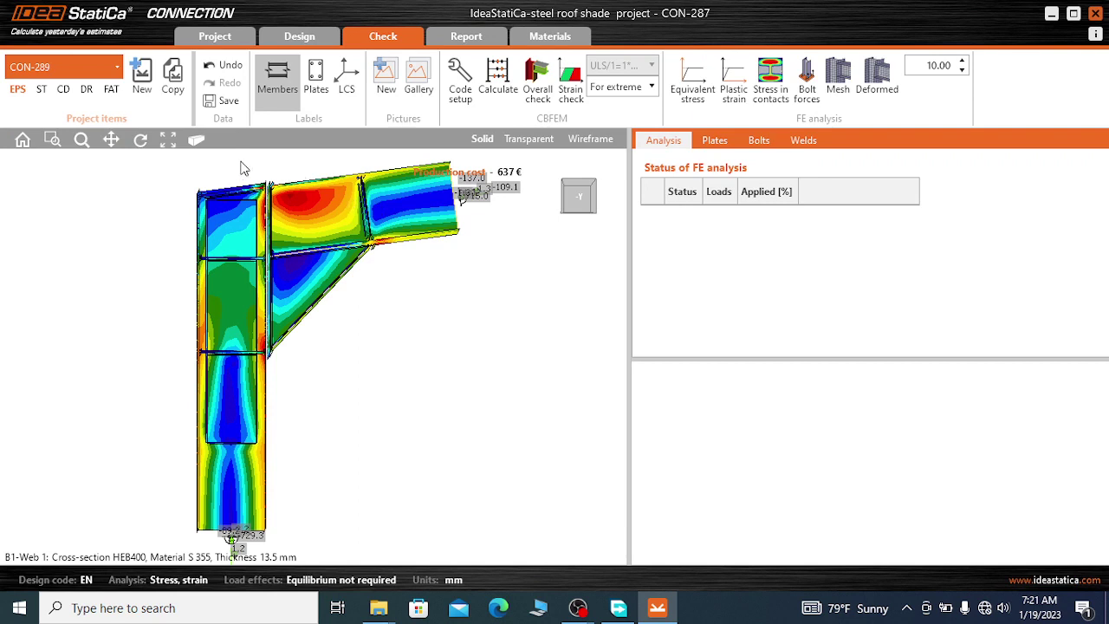
{"action": "left_click", "coordinate": [85, 89]}
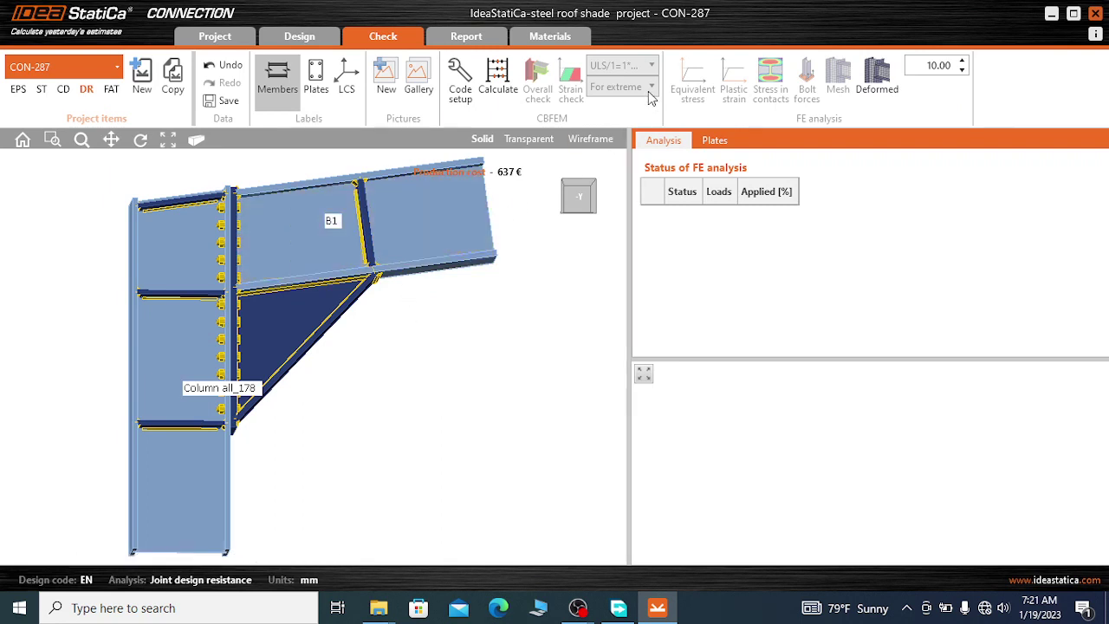
- Run the joint design resistance calculation for connection CON-287
{"action": "scroll", "coordinate": [408, 330], "scroll_direction": "down", "scroll_amount": 3}
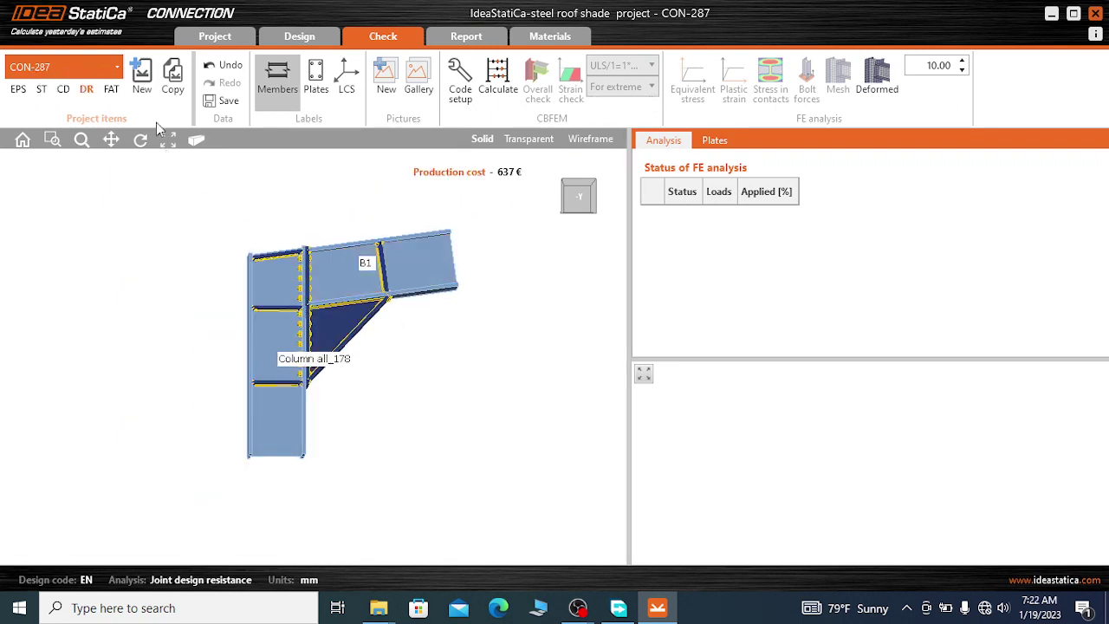
{"action": "scroll", "coordinate": [359, 382], "scroll_direction": "up", "scroll_amount": 1}
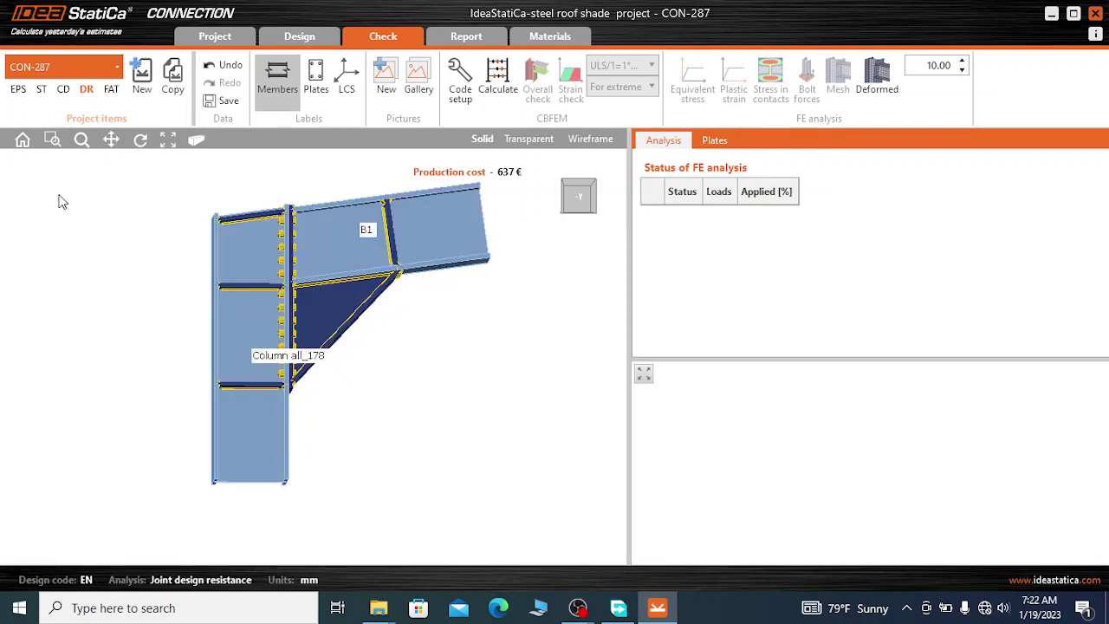
{"action": "scroll", "coordinate": [358, 244], "scroll_direction": "down", "scroll_amount": 2}
{"action": "scroll", "coordinate": [144, 199], "scroll_direction": "up", "scroll_amount": 2}
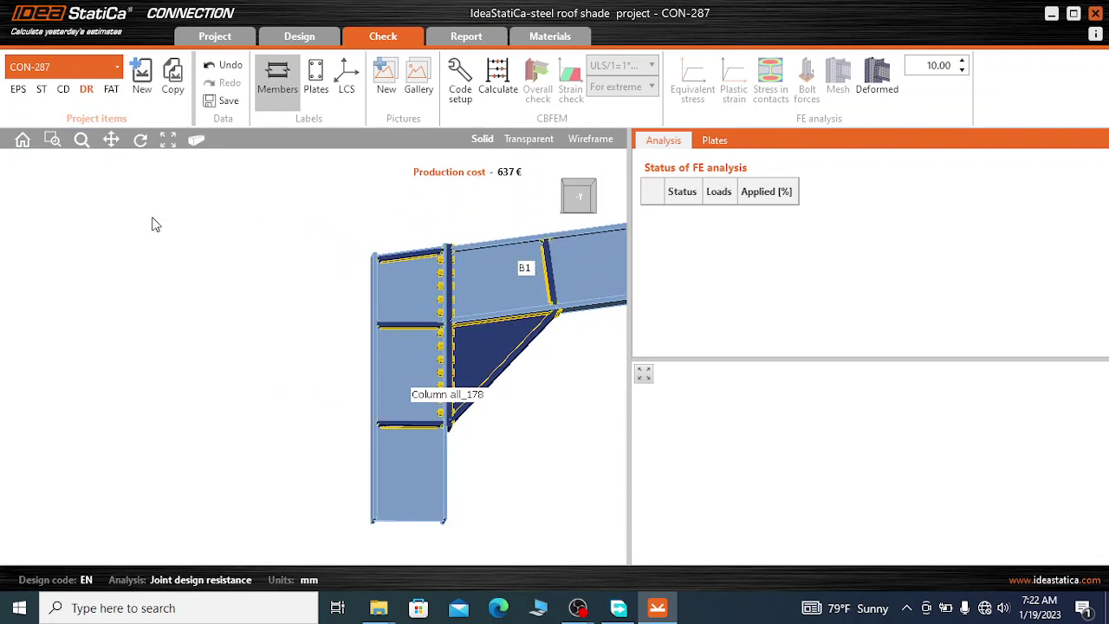
{"action": "scroll", "coordinate": [103, 232], "scroll_direction": "down", "scroll_amount": 2}
{"action": "scroll", "coordinate": [411, 275], "scroll_direction": "up", "scroll_amount": 1}
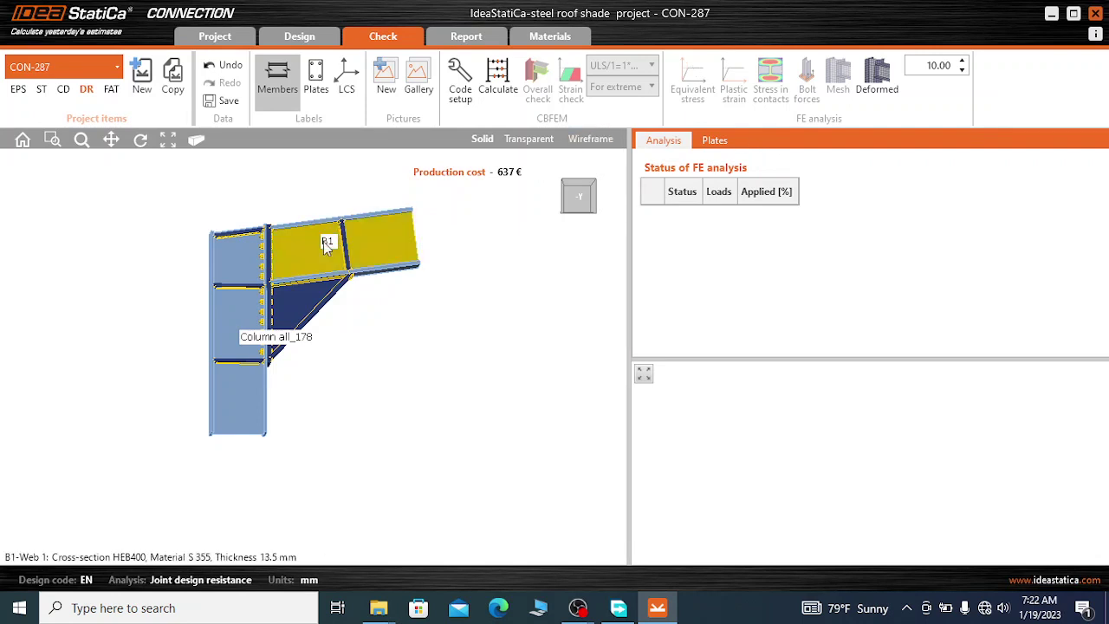
{"action": "scroll", "coordinate": [295, 232], "scroll_direction": "up", "scroll_amount": 1}
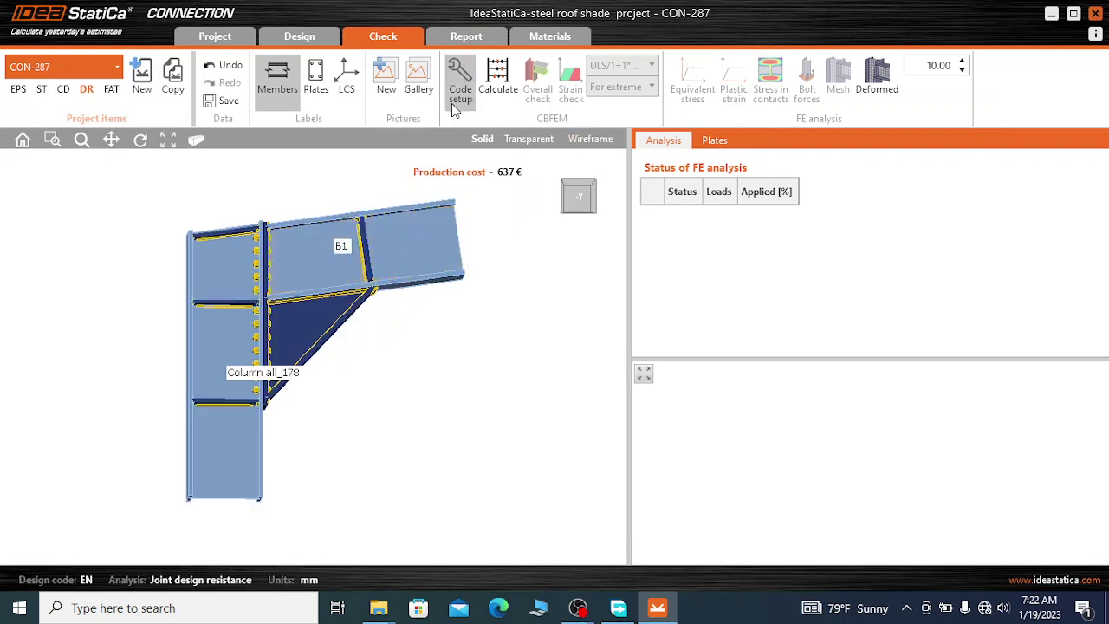
{"action": "left_click", "coordinate": [499, 76]}
{"action": "mouse_move", "coordinate": [578, 607]}
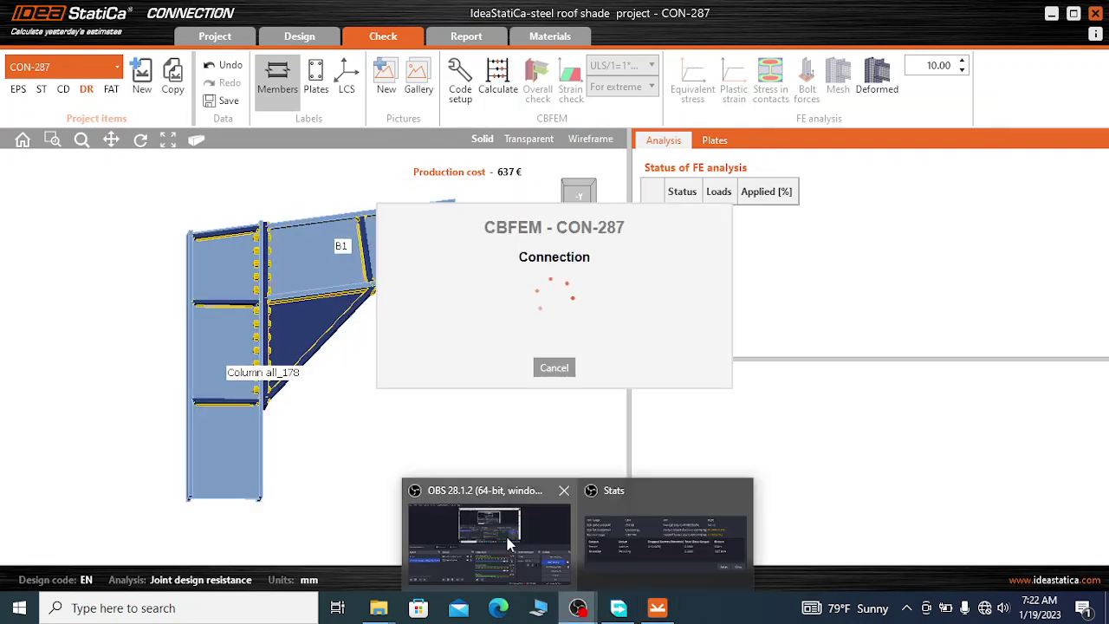
{"action": "left_click", "coordinate": [507, 537]}
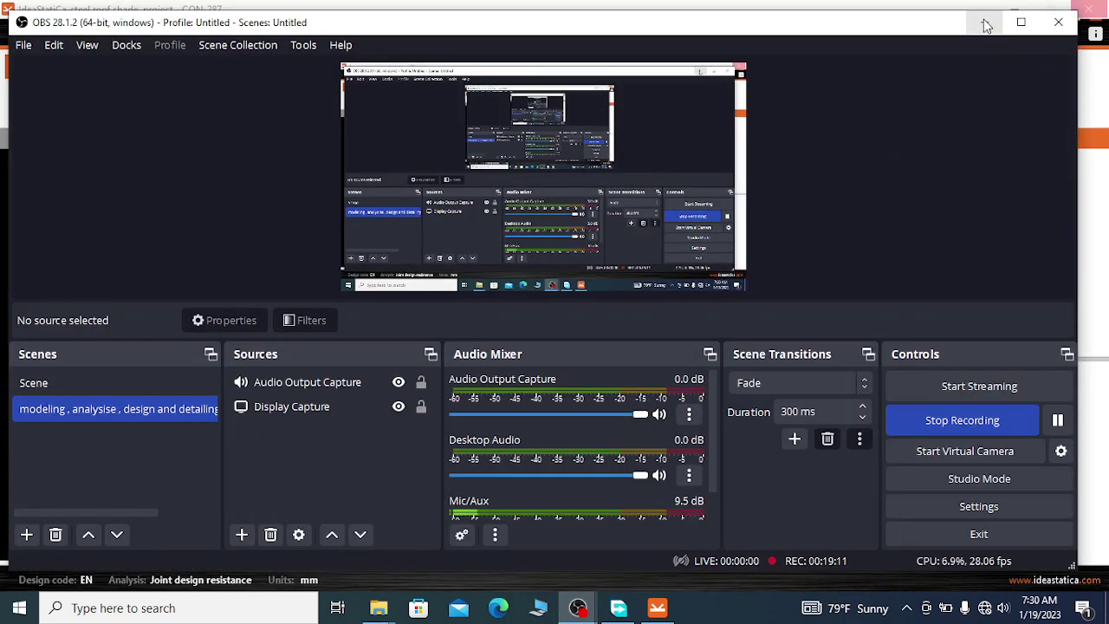
{"action": "left_click", "coordinate": [985, 22]}
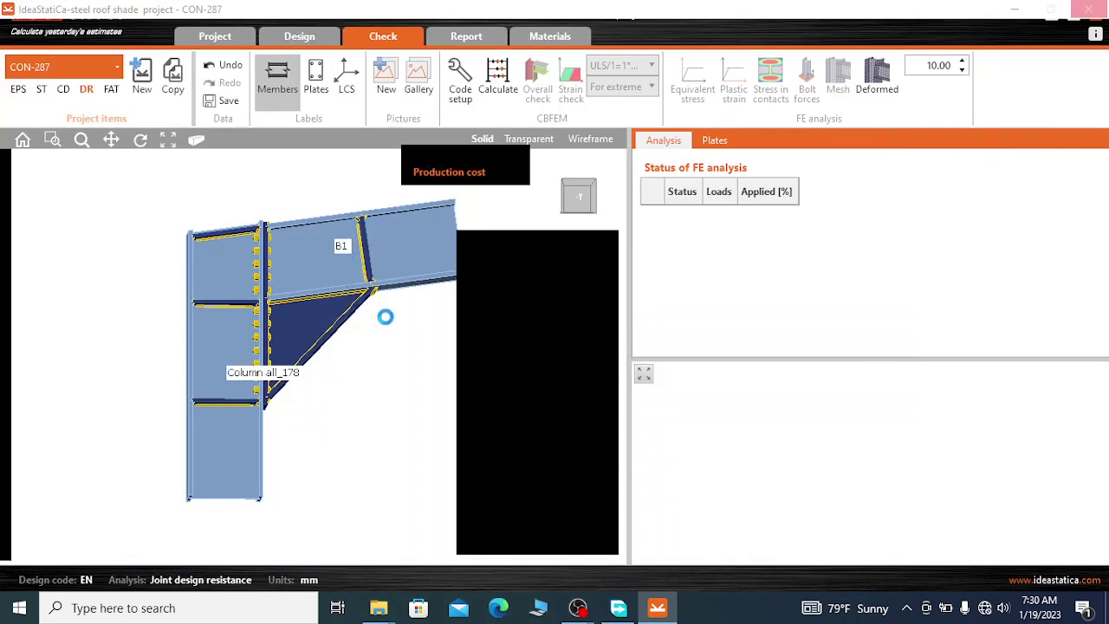
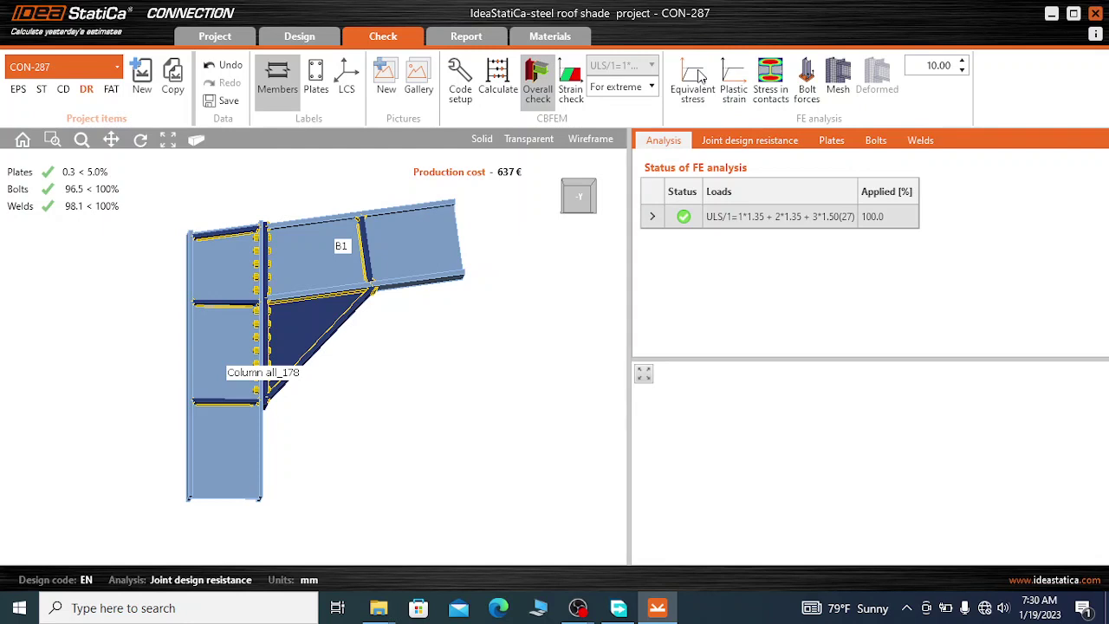
- Display the equivalent stress on CON-287 and examine the column web panel between the stiffeners beside the haunch
{"action": "left_click", "coordinate": [693, 78]}
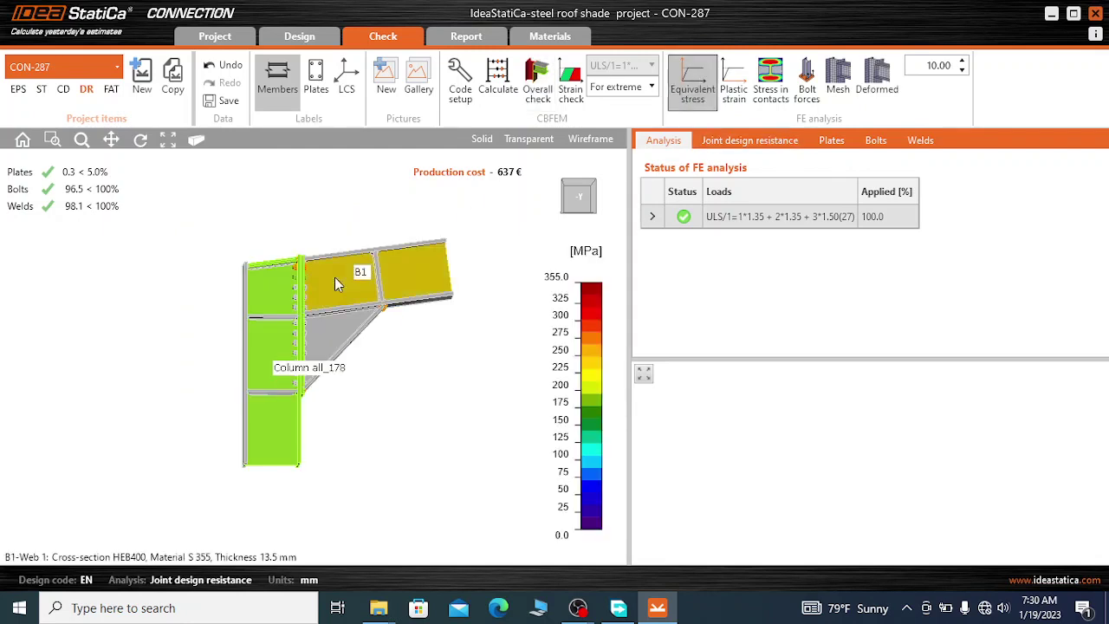
{"action": "left_click", "coordinate": [87, 89]}
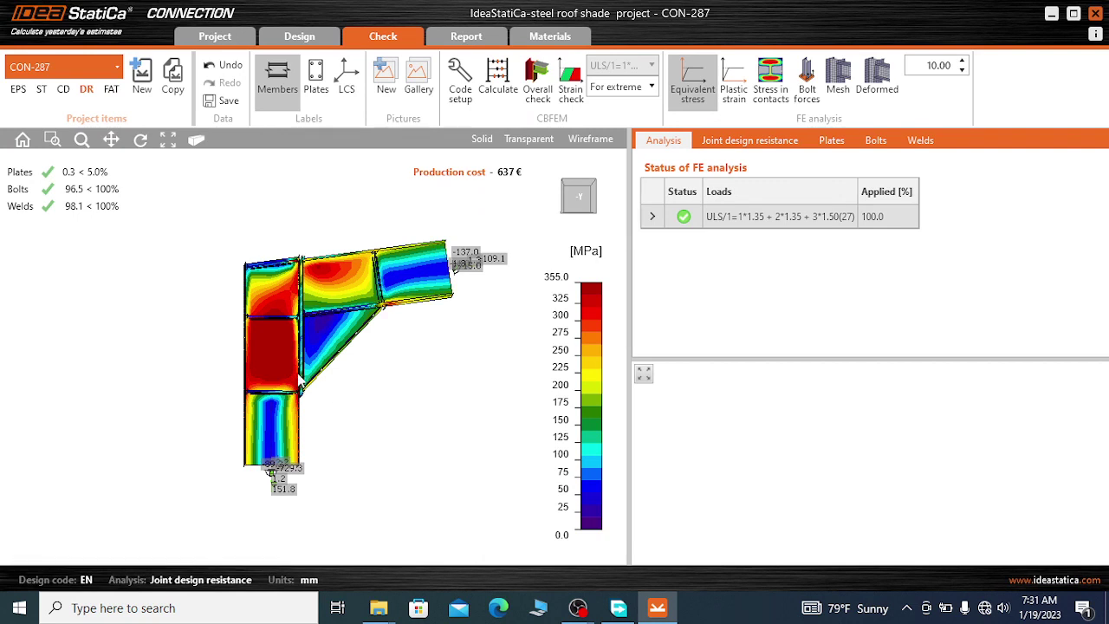
{"action": "scroll", "coordinate": [340, 388], "scroll_direction": "up", "scroll_amount": 2}
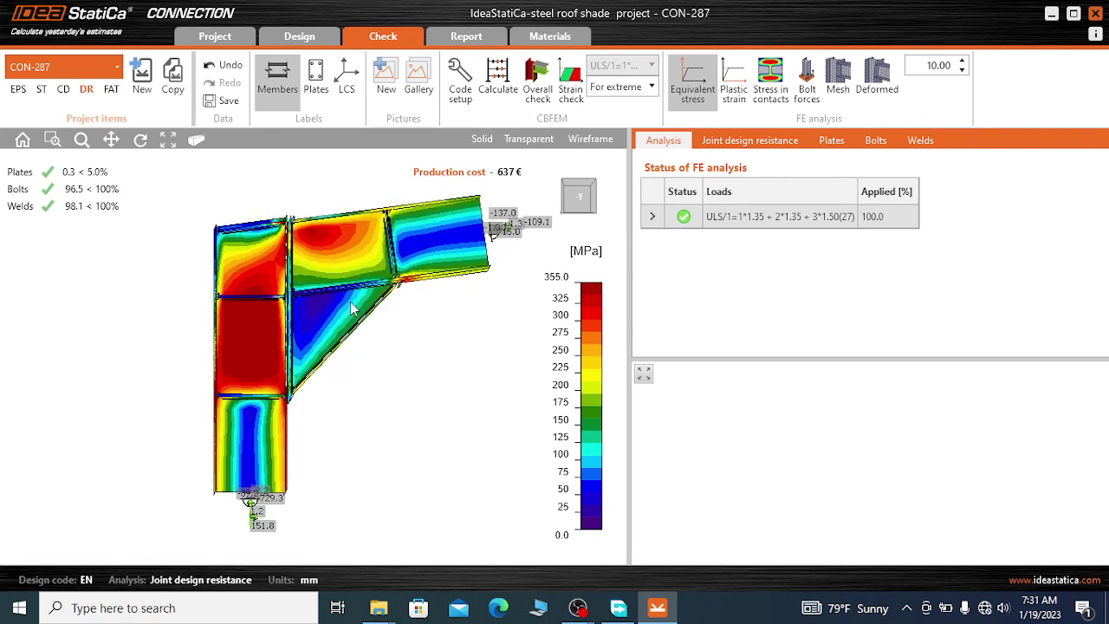
{"action": "scroll", "coordinate": [293, 401], "scroll_direction": "up", "scroll_amount": 2}
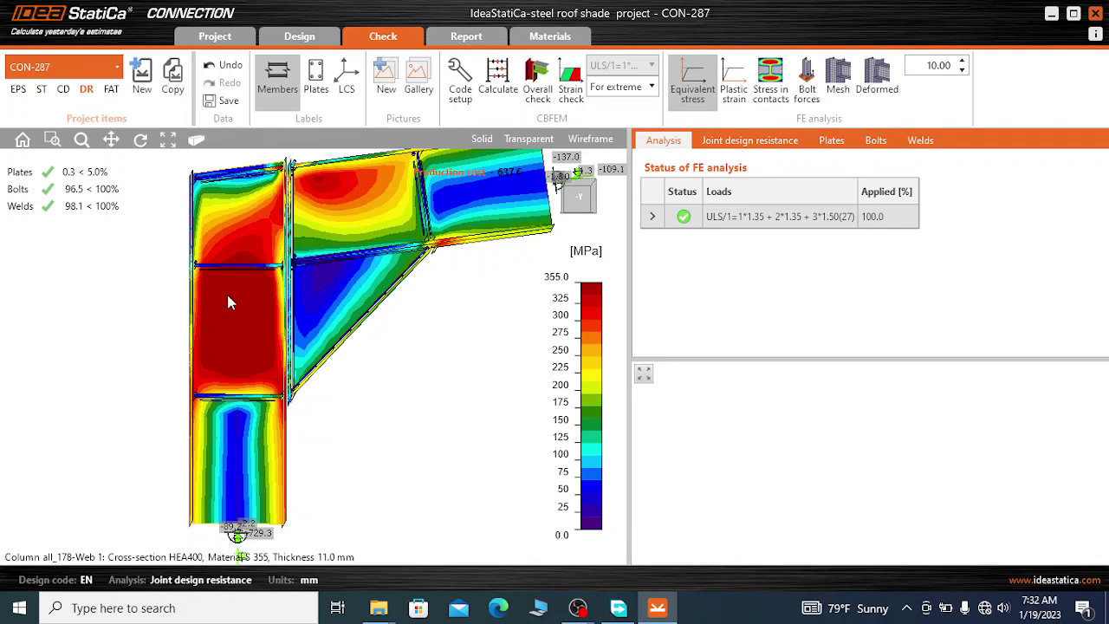
{"action": "scroll", "coordinate": [227, 294], "scroll_direction": "down", "scroll_amount": 3}
{"action": "scroll", "coordinate": [241, 270], "scroll_direction": "up", "scroll_amount": 3}
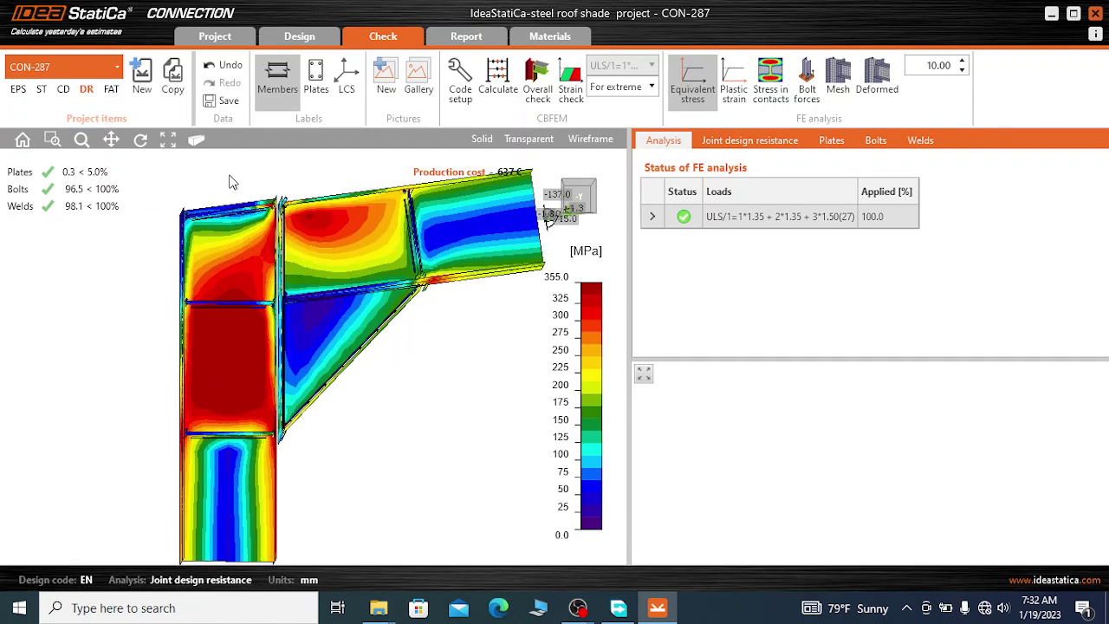
{"action": "scroll", "coordinate": [230, 175], "scroll_direction": "down", "scroll_amount": 1}
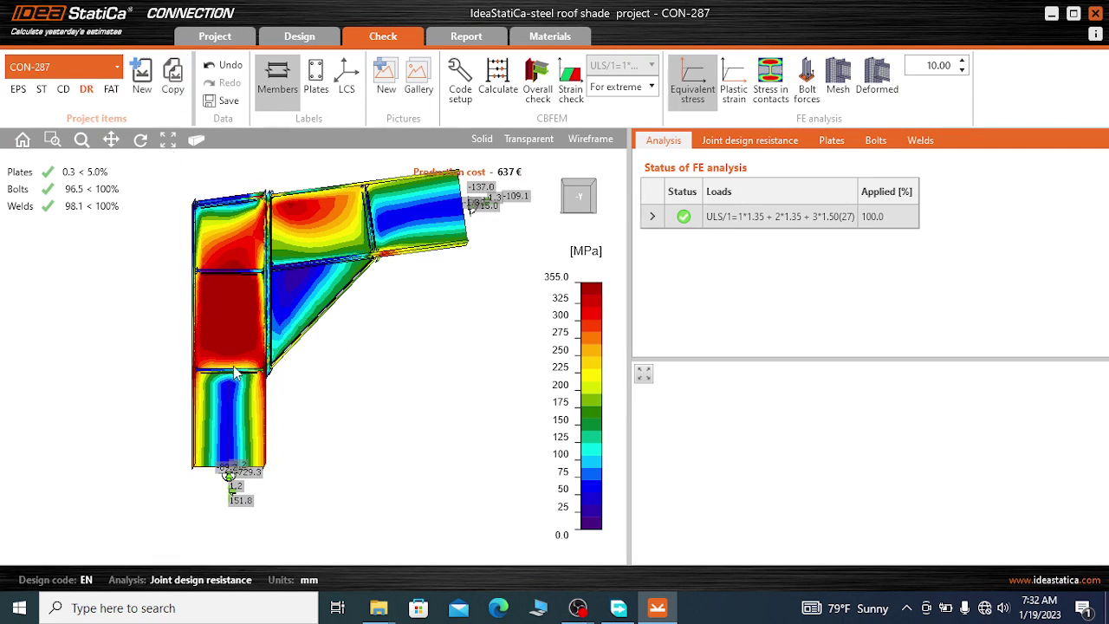
{"action": "scroll", "coordinate": [272, 381], "scroll_direction": "up", "scroll_amount": 2}
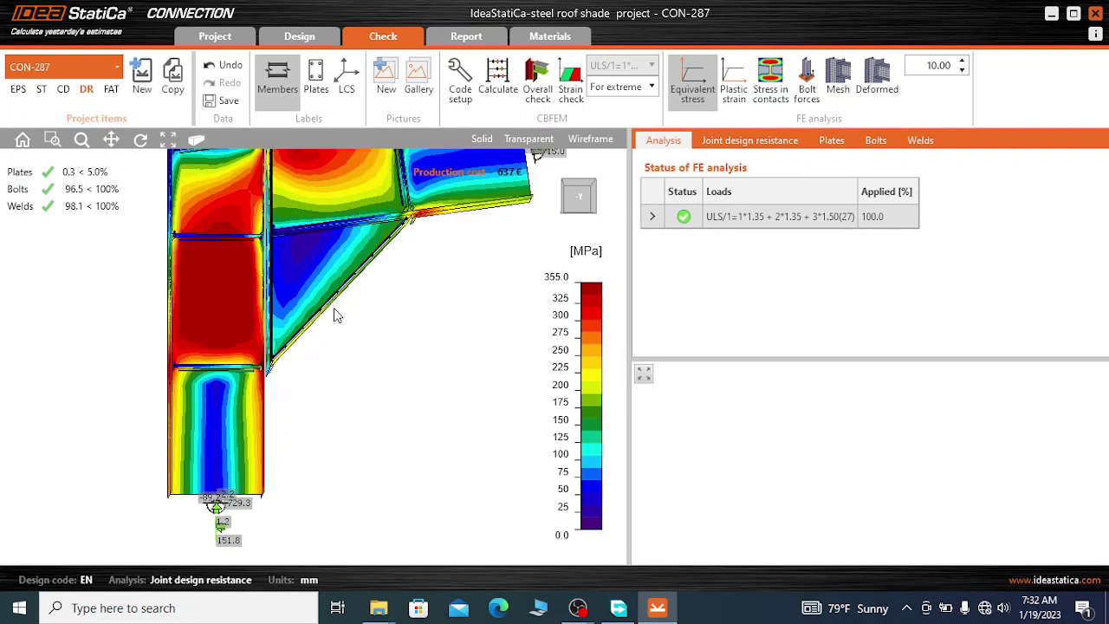
{"action": "scroll", "coordinate": [337, 317], "scroll_direction": "down", "scroll_amount": 1}
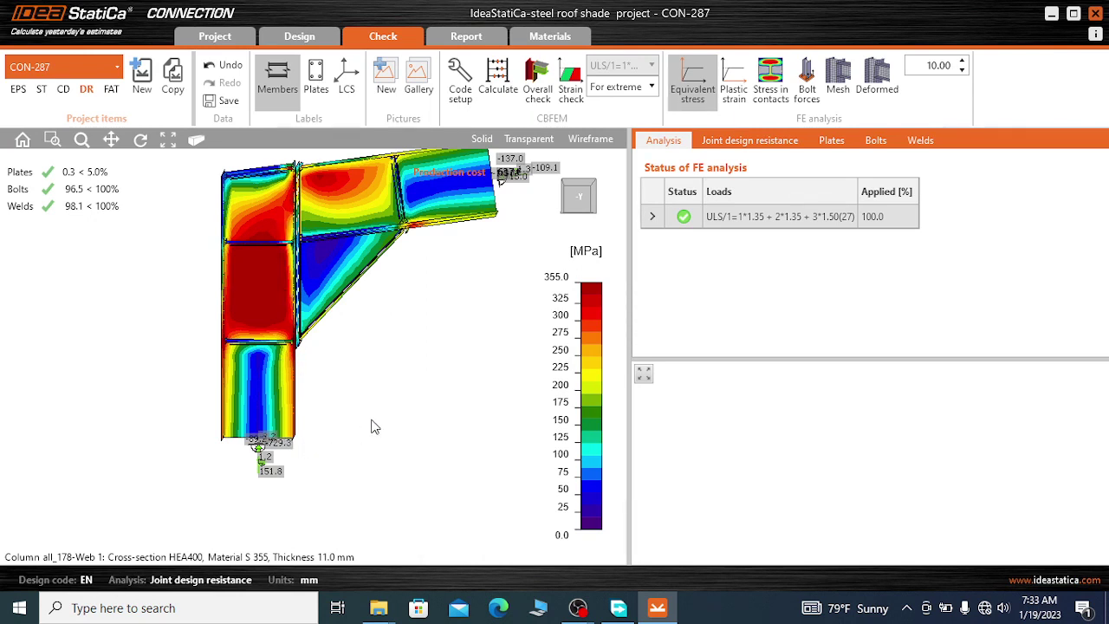
{"action": "mouse_move", "coordinate": [583, 613]}
{"action": "left_click", "coordinate": [495, 530]}
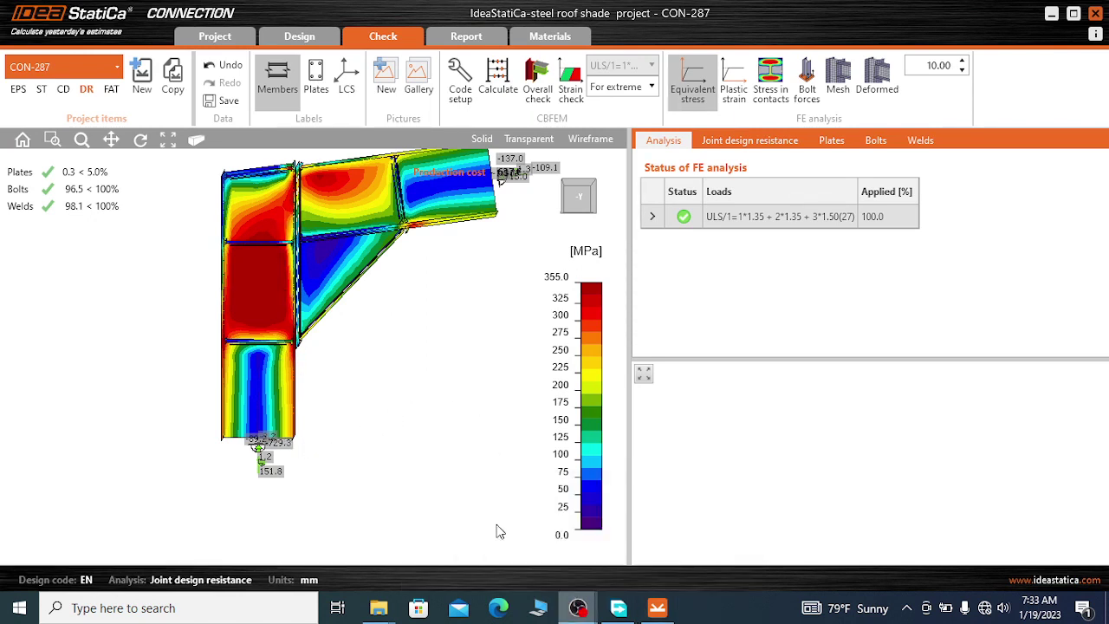